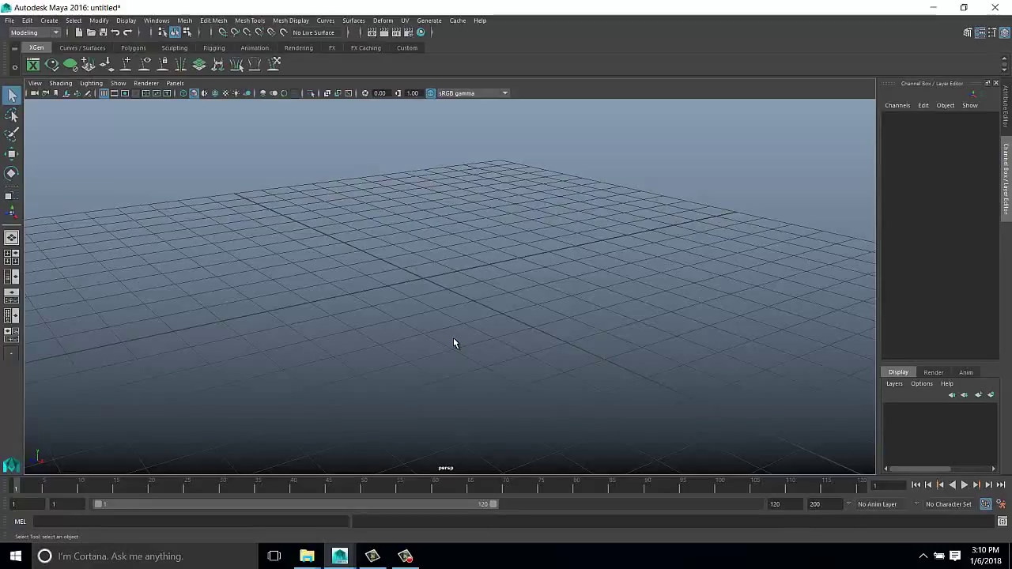
Create a poly plane and raise it above the grid to about Translate Y 0.488
right_click_drag(477, 270, 428, 259, "shift")
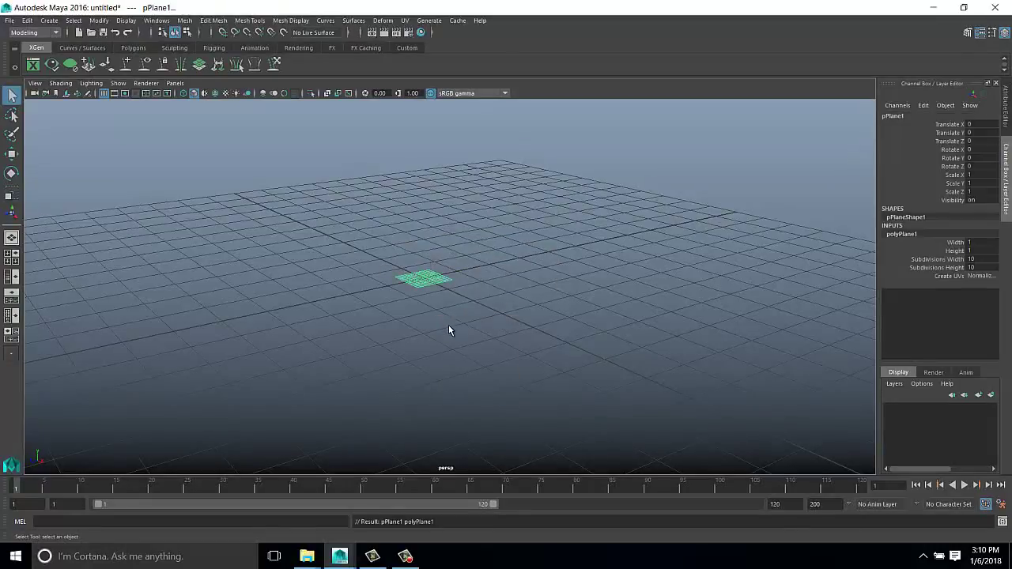
left_click_drag(448, 330, 604, 334, "alt")
key("super")
left_click_drag(406, 144, 341, 306, "alt")
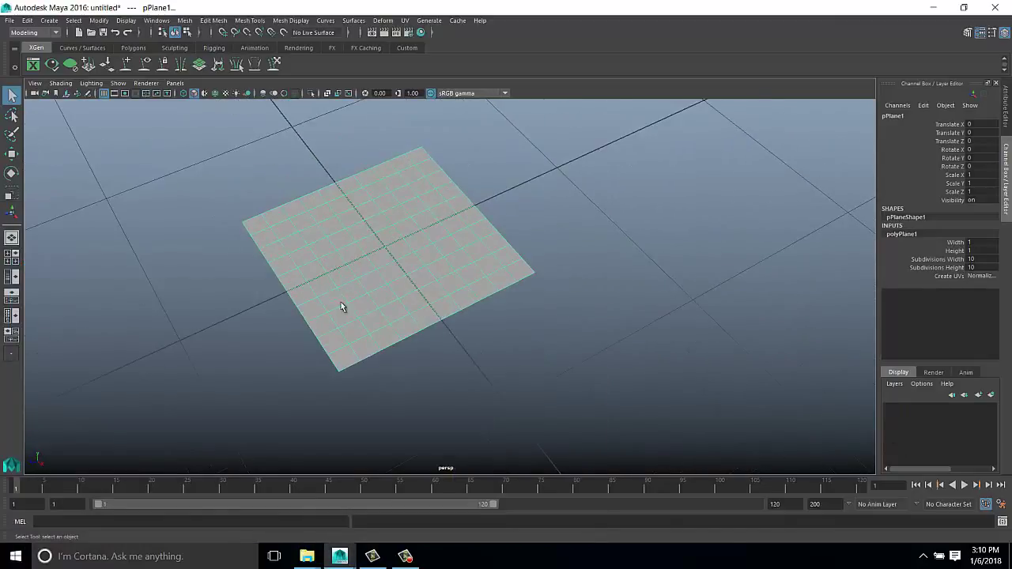
left_click_drag(374, 208, 298, 244, "alt")
mouse_move(298, 245)
right_mouse_down("alt")
mouse_move(311, 274)
mouse_move(409, 279)
right_mouse_up("alt")
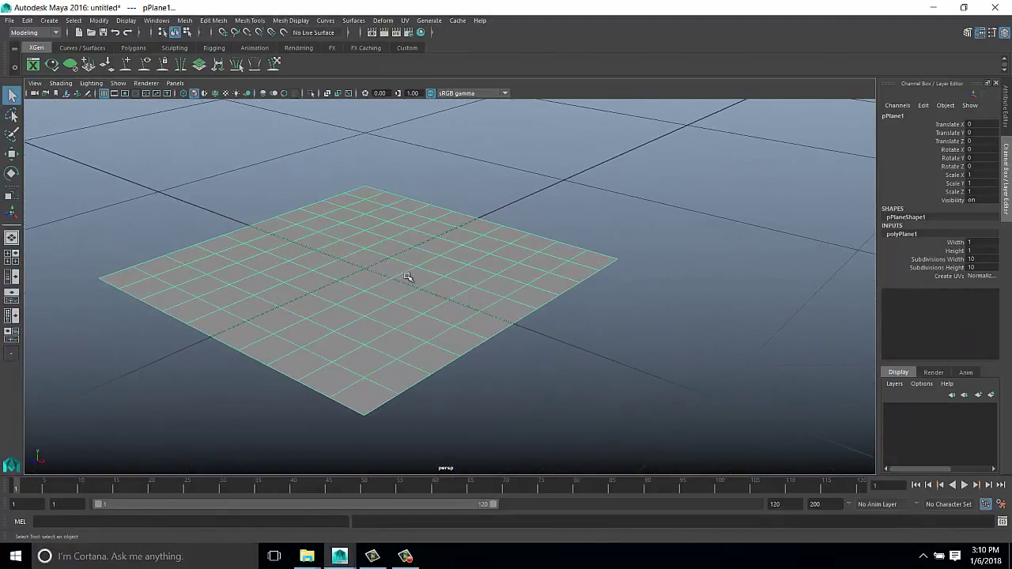
key("w")
middle_click_drag(409, 280, 453, 216)
mouse_move(453, 216)
right_mouse_down("alt")
mouse_move(368, 324)
mouse_move(151, 233)
right_mouse_up("alt")
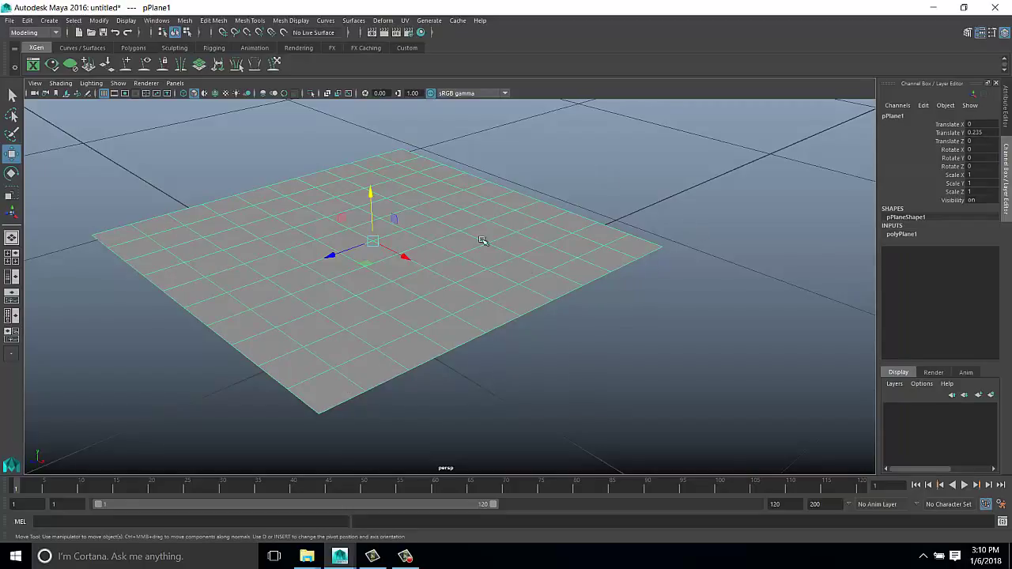
Set the plane's subdivisions to 17, then reduce them to 1 and frame the plane
left_click(906, 235)
left_click(906, 235)
left_click_drag(933, 259, 933, 268)
mouse_move(757, 332)
middle_mouse_down()
mouse_move(672, 343)
mouse_move(760, 345)
mouse_move(628, 355)
mouse_move(477, 251)
mouse_move(169, 113)
middle_mouse_up()
key("w")
key("f")
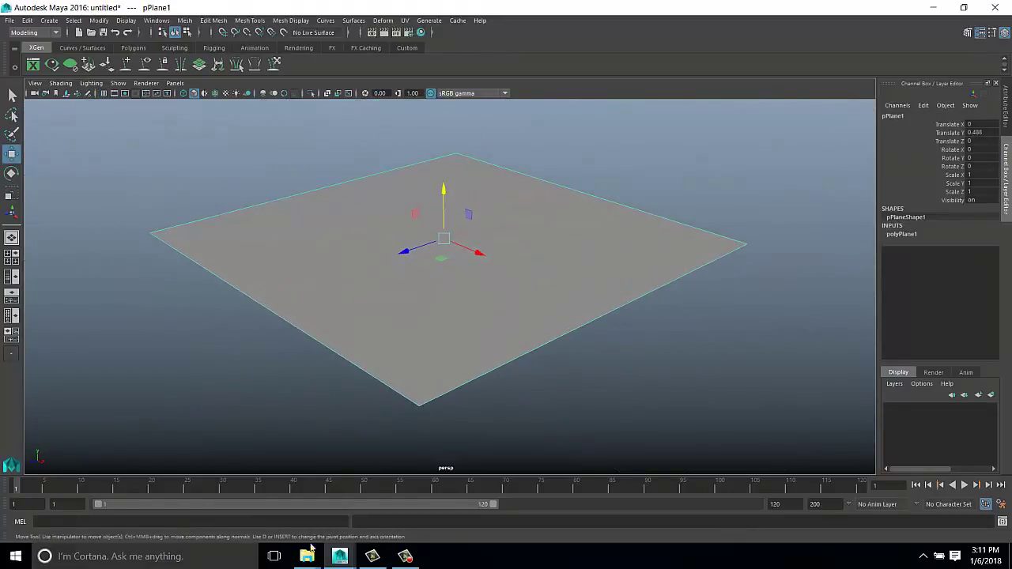
left_click(214, 558)
Launch Notepad and note that poly components (face, edge, vertex) are an object's smallest parts
type("note")
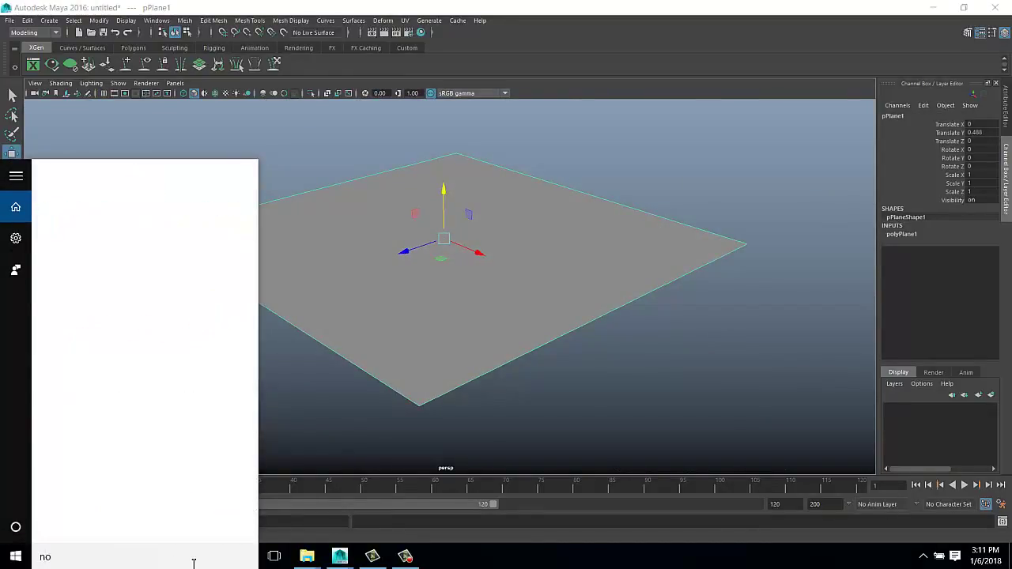
left_click(118, 224)
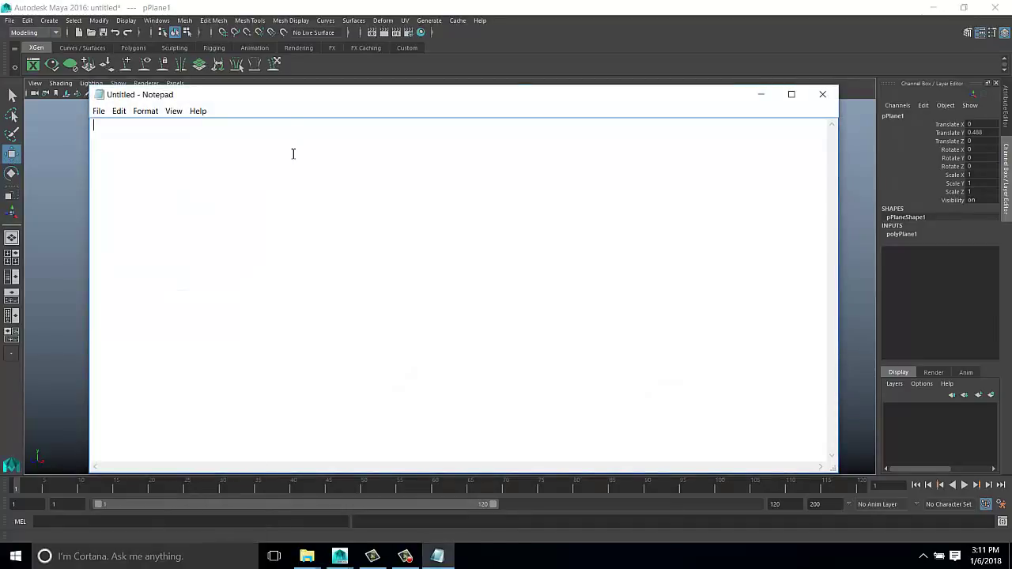
type("object n it's compone")
type("nt------")
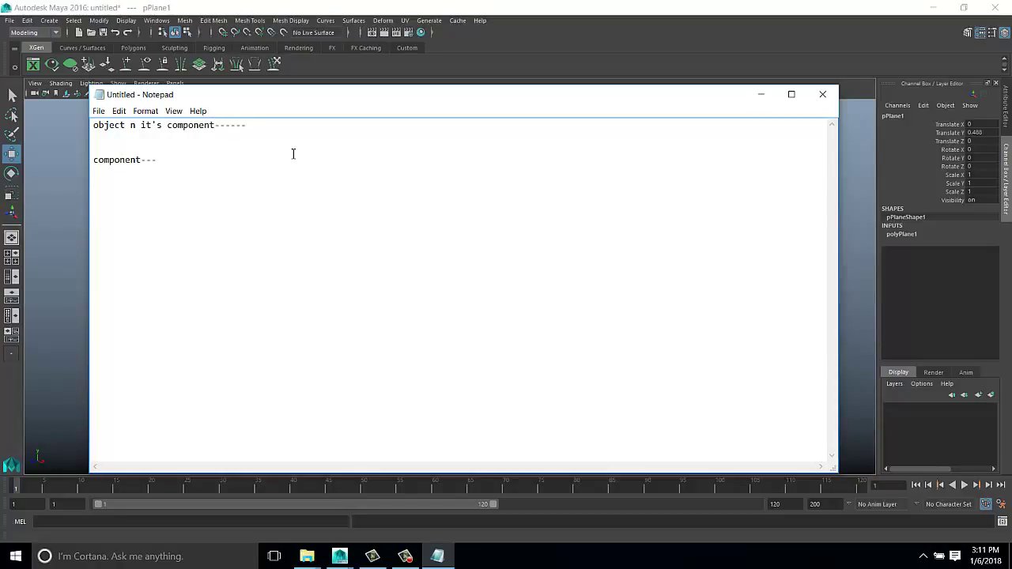
type("mallest molecule of any")
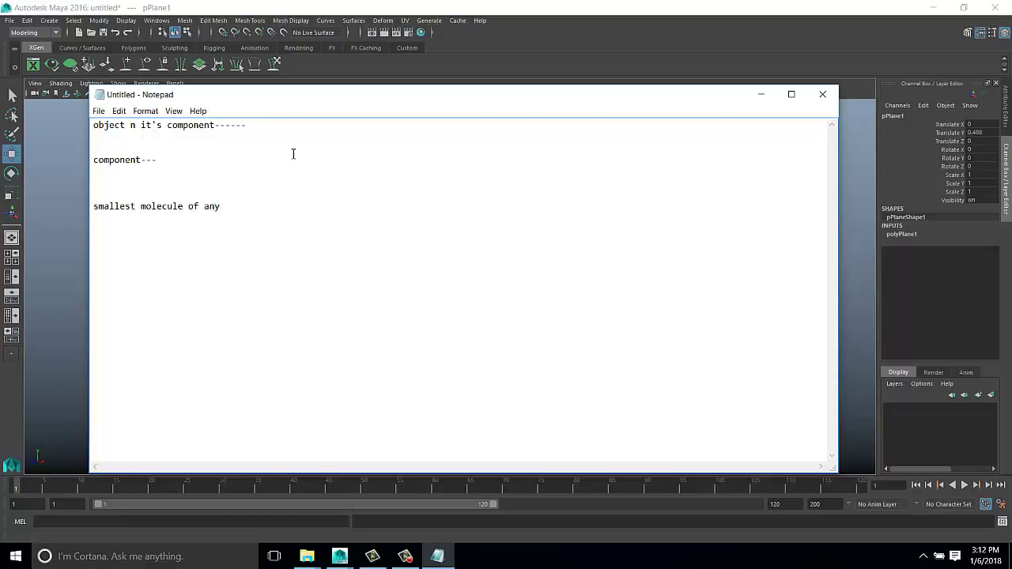
type(" poly object")
double_click(138, 162)
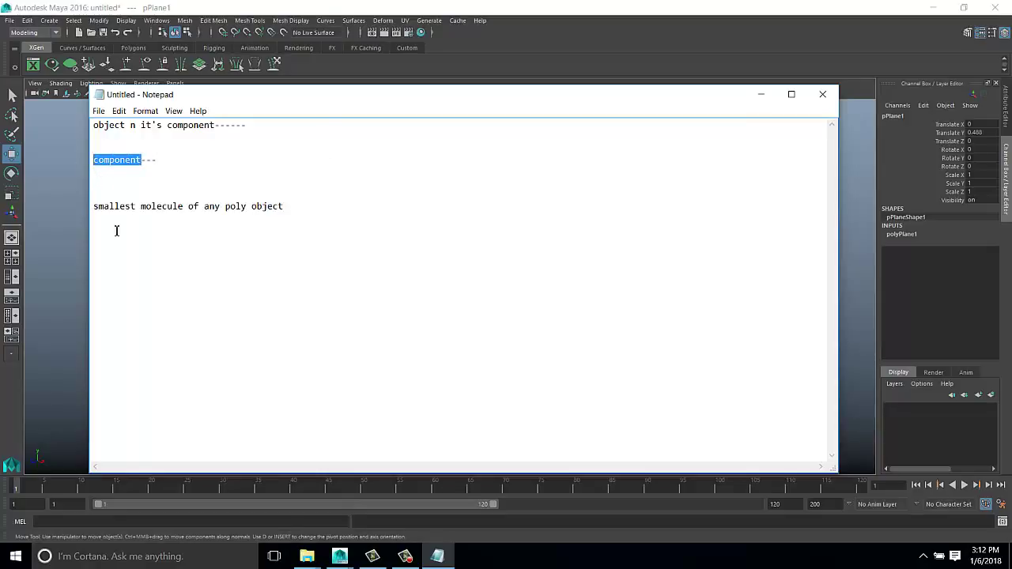
double_click(130, 125)
left_click(309, 206)
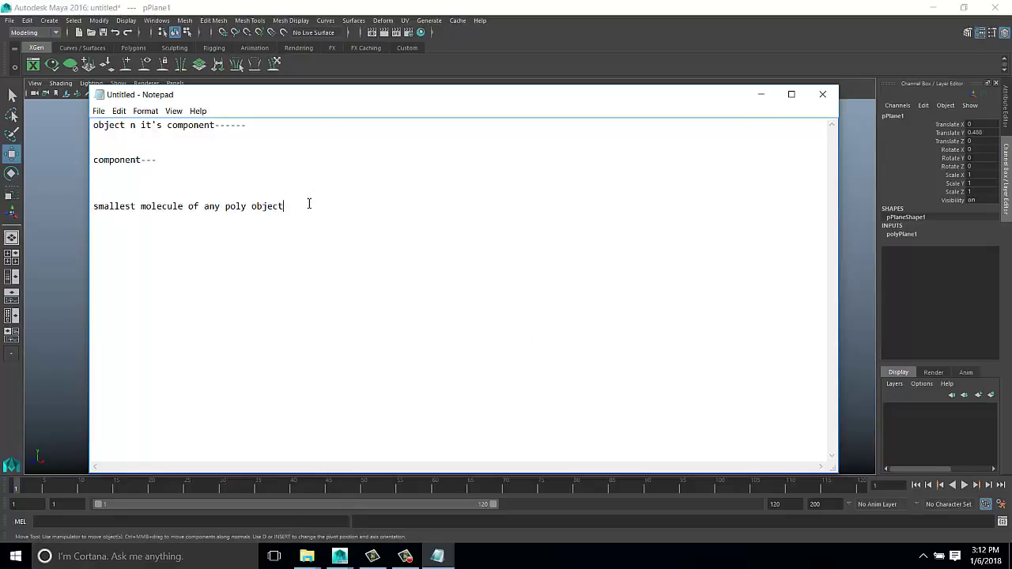
type("-----   poly")
type("   component  >>>  ")
type("face , edge ,")
type(" vertex")
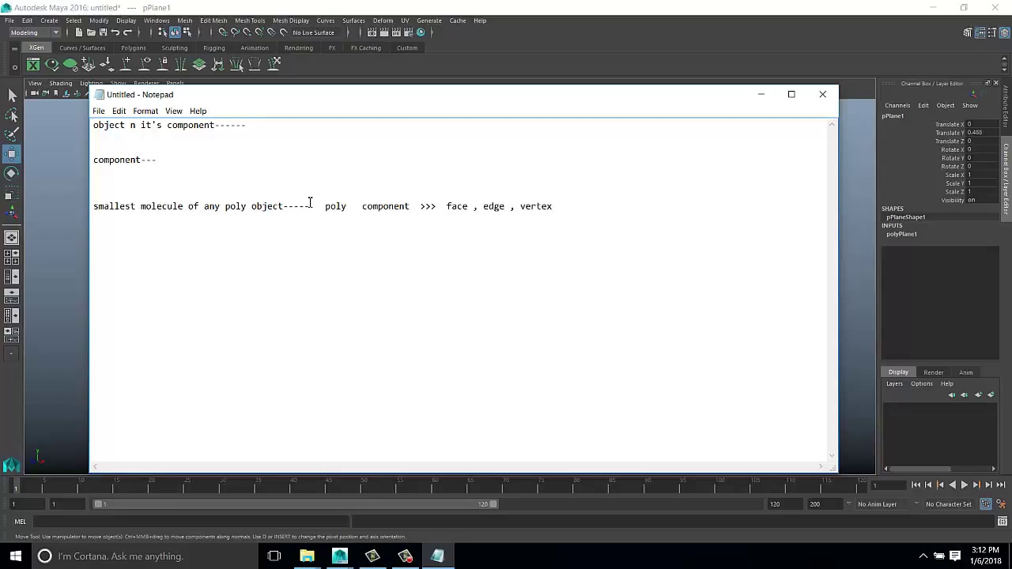
mouse_move(558, 211)
left_mouse_down()
mouse_move(449, 210)
mouse_move(554, 210)
left_mouse_up()
Minimize Notepad and orbit the Maya view around the plane
left_click(760, 94)
mouse_move(561, 402)
left_mouse_down("alt")
mouse_move(416, 236)
mouse_move(513, 251)
mouse_move(545, 282)
left_mouse_up("alt")
key("q")
mouse_move(598, 185)
left_mouse_down("alt")
mouse_move(393, 311)
mouse_move(436, 267)
mouse_move(493, 275)
left_mouse_up("alt")
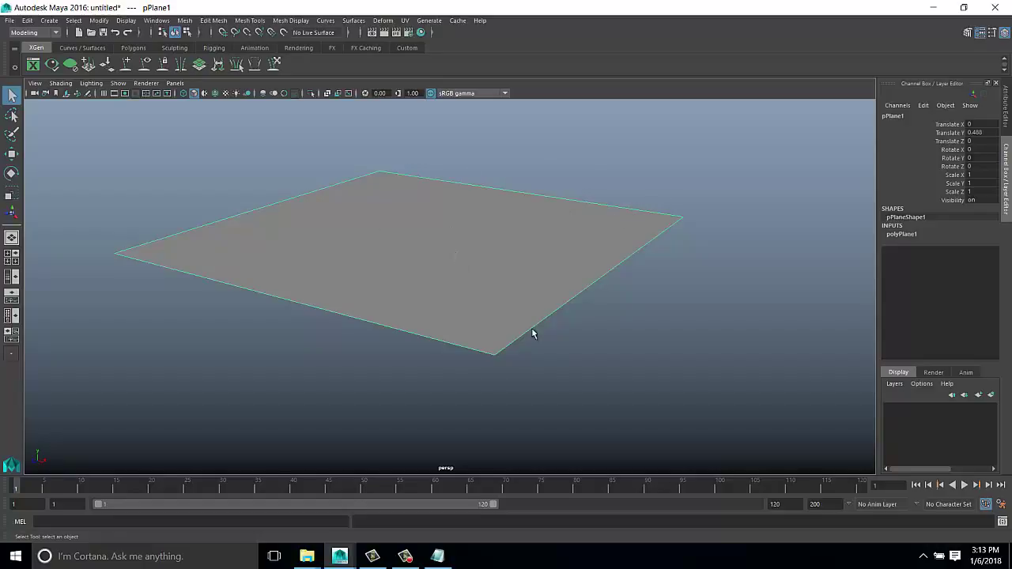
Add a note that holding right-click on an object shows its component modes
right_click_drag(514, 249, 536, 289)
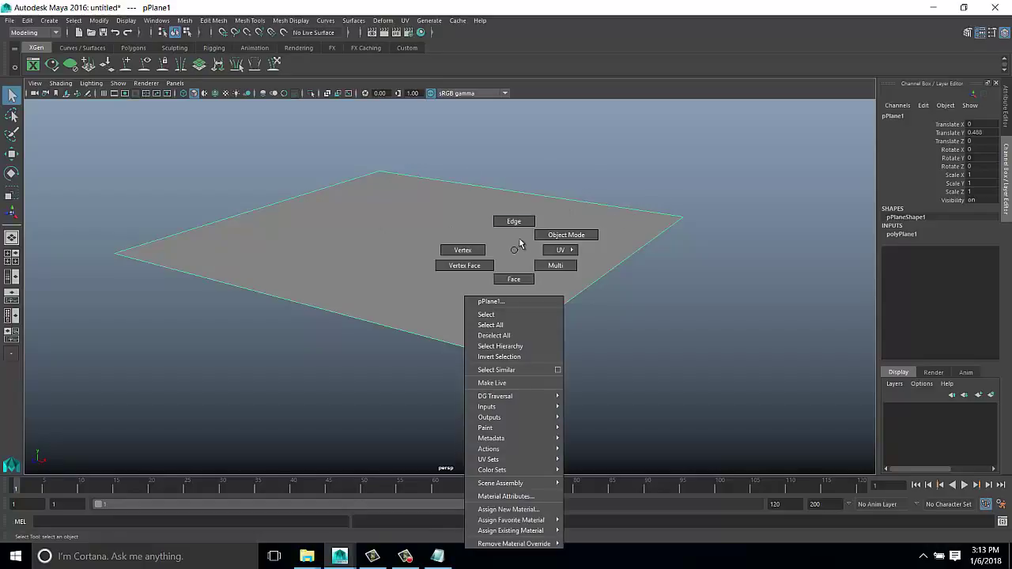
right_click_drag(537, 289, 514, 247)
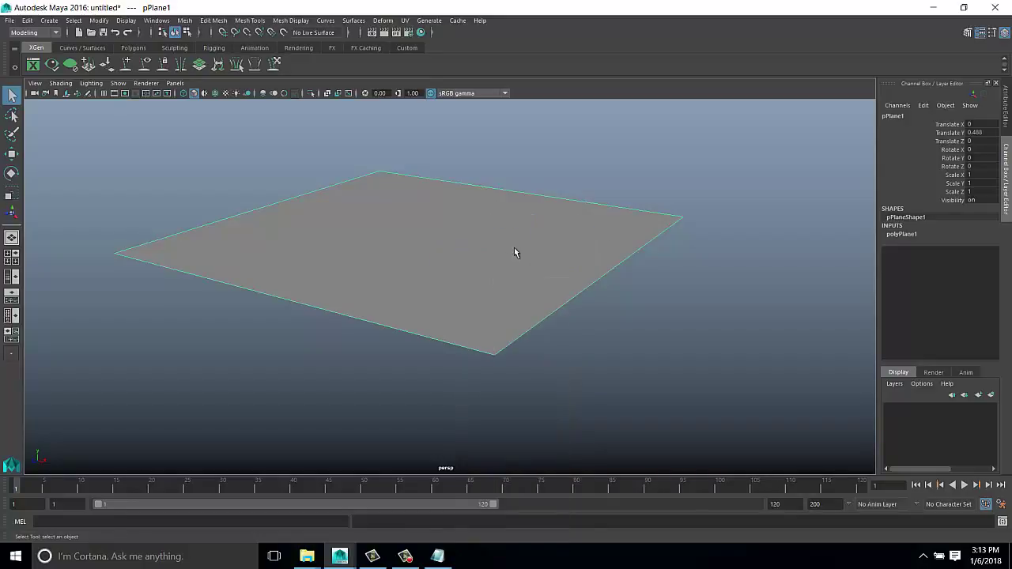
key("alt+Tab")
left_click(561, 205)
key("Return")
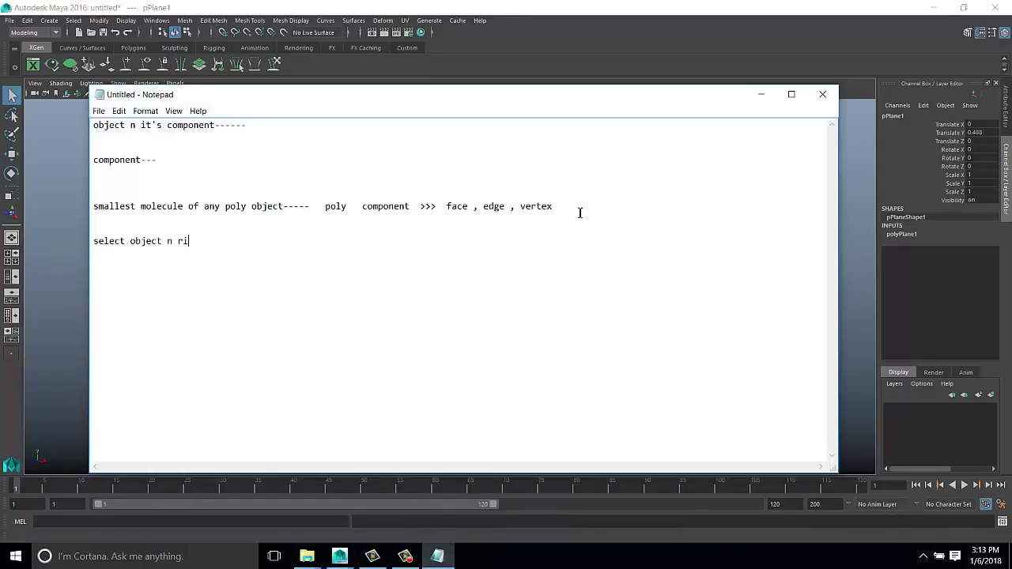
type("ght click n hold for c")
type("omponent")
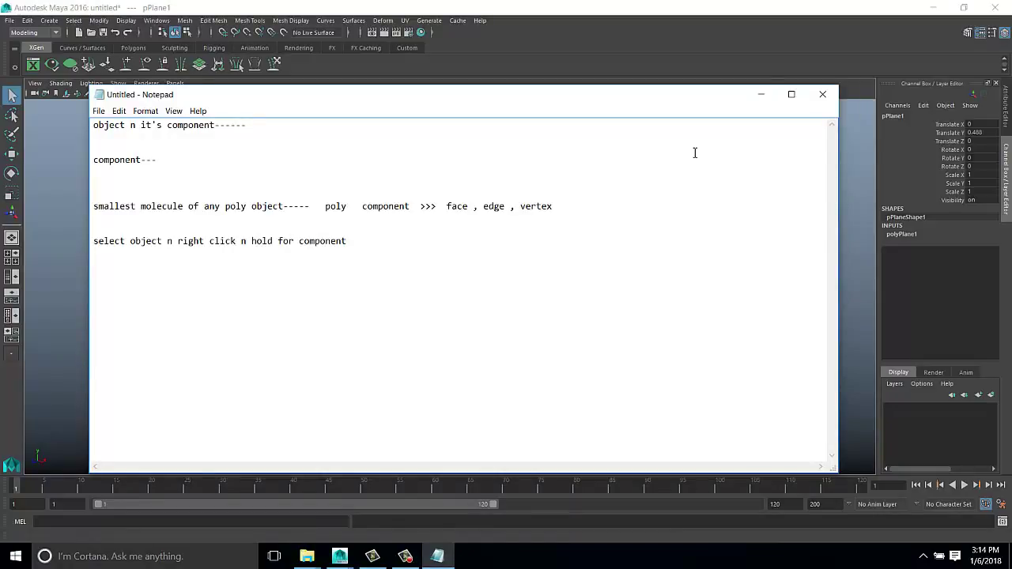
key("alt+Tab")
Put the plane in vertex mode and select all four corner vertices
left_click(576, 359)
right_click(694, 271)
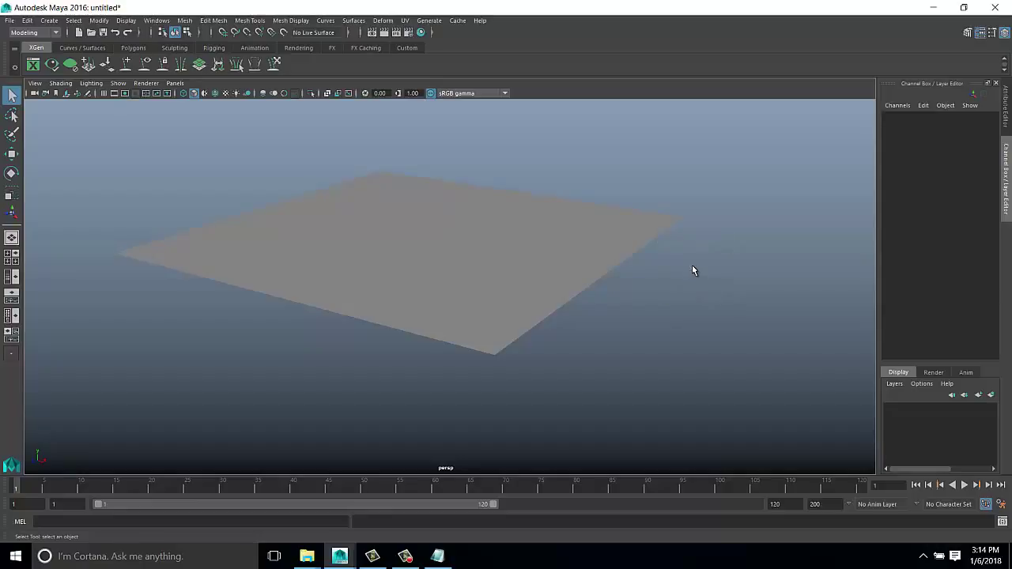
left_click(419, 264)
right_click(448, 240)
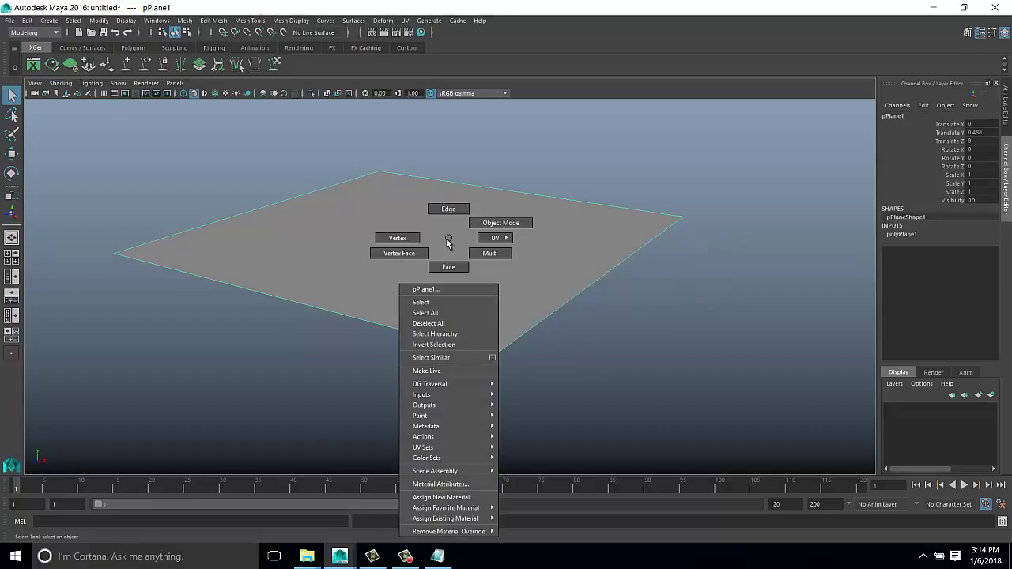
left_click(403, 239)
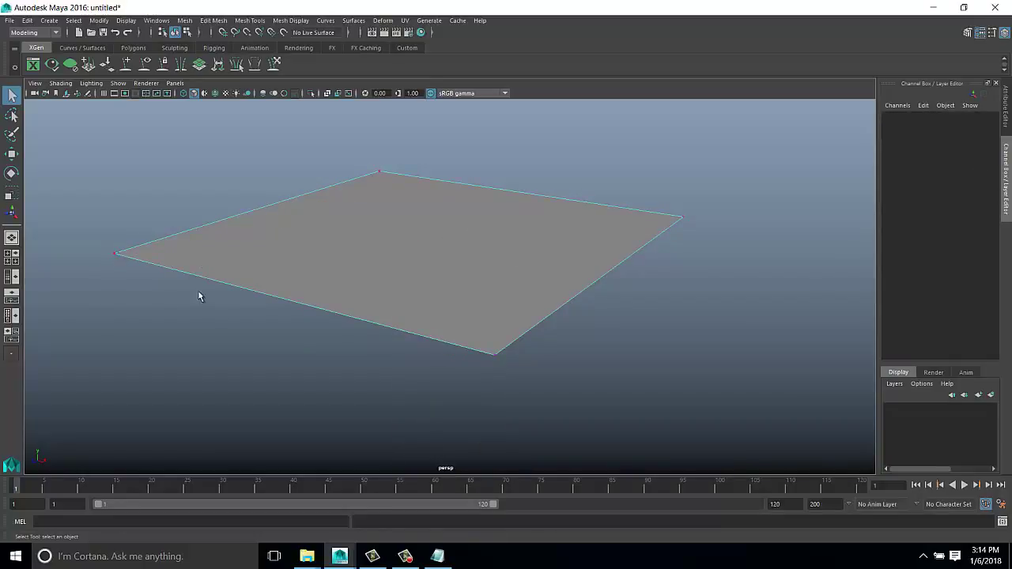
left_click(114, 248)
left_click_drag(110, 164, 702, 413)
Show the plane as wireframe from a top-down angle and switch it to edge mode
key("f")
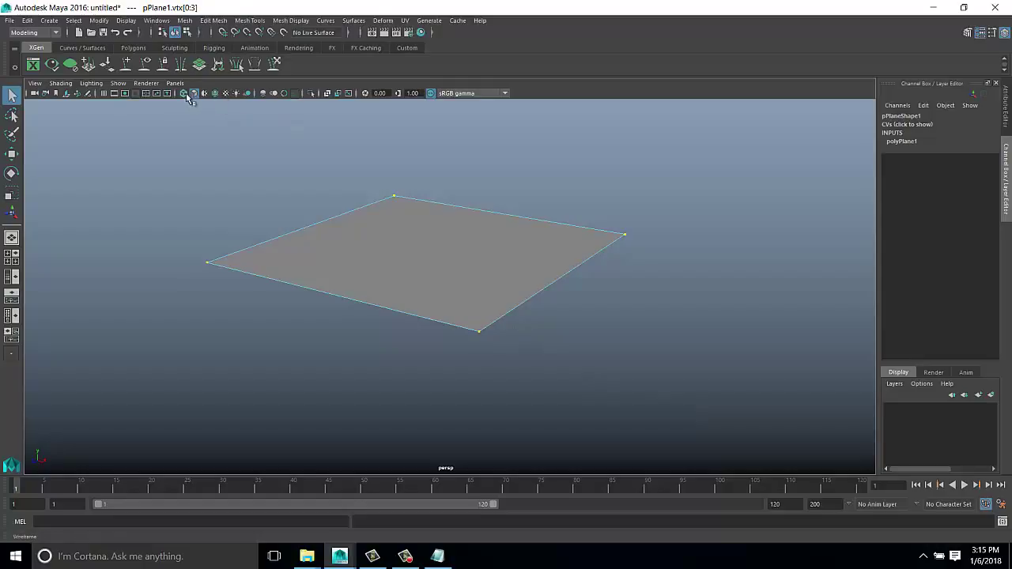
left_click(182, 93)
left_click_drag(451, 219, 405, 207, "alt")
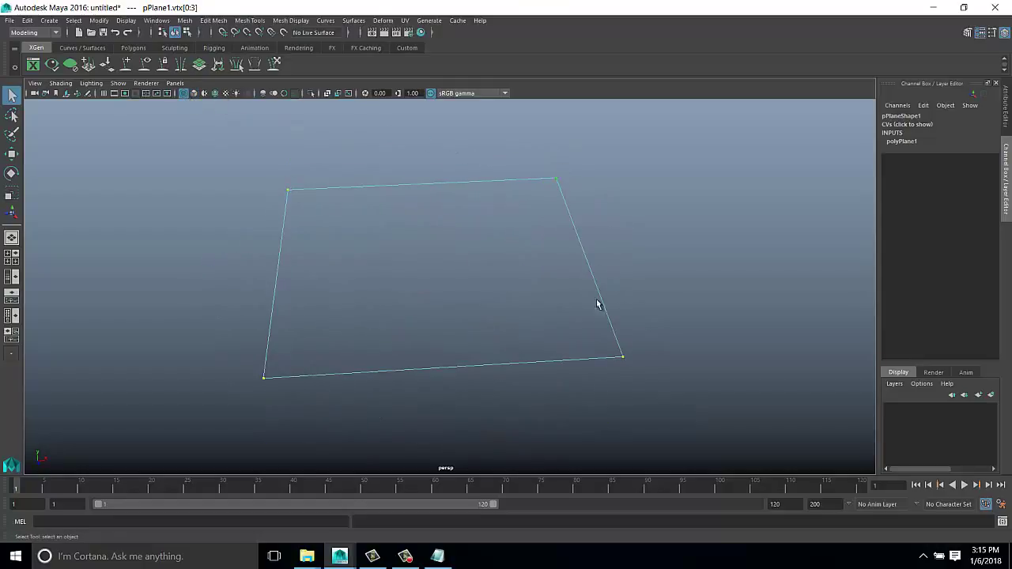
left_click(356, 203)
left_click(533, 185)
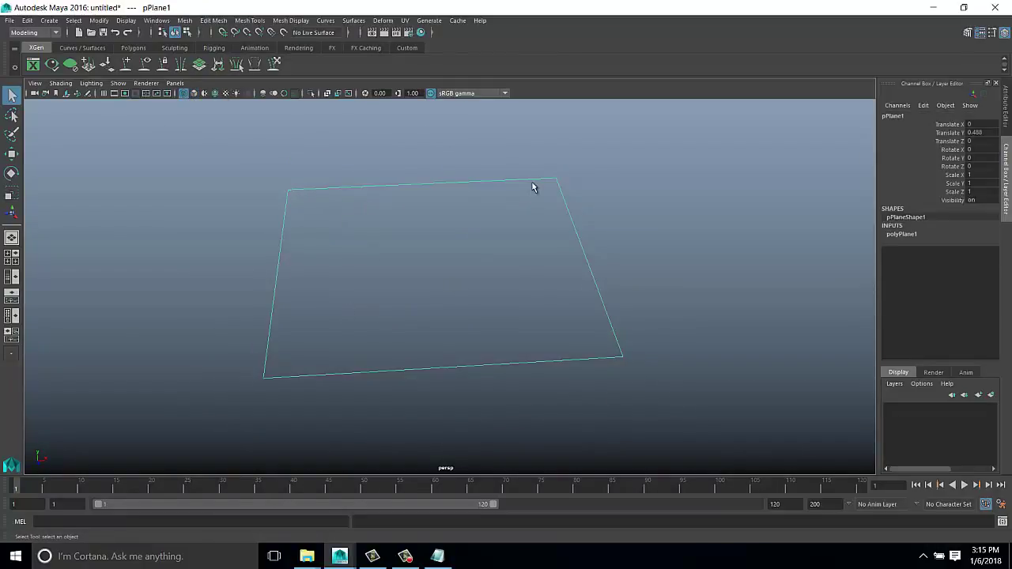
right_click_drag(532, 187, 467, 200)
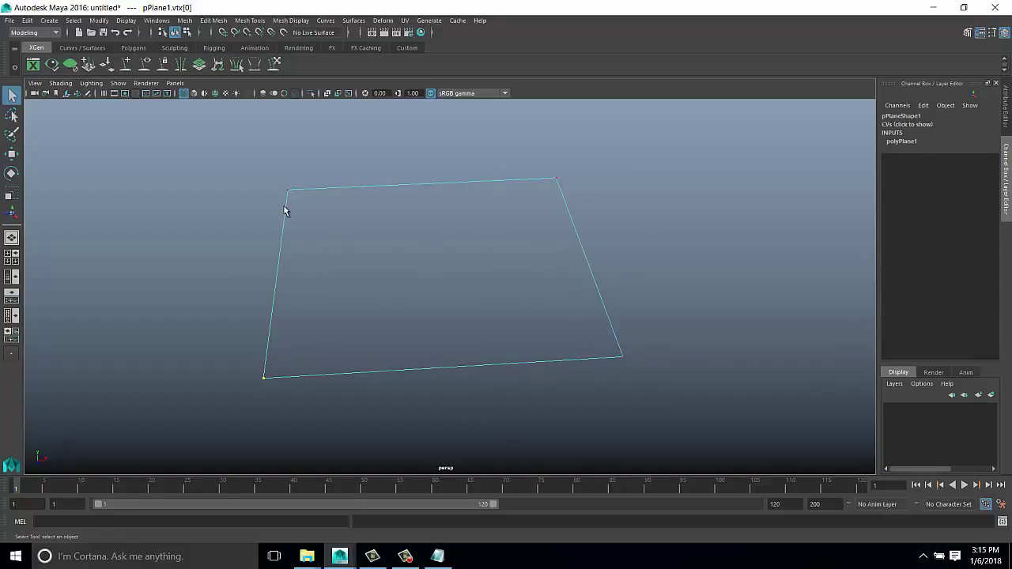
right_click_drag(442, 181, 441, 150)
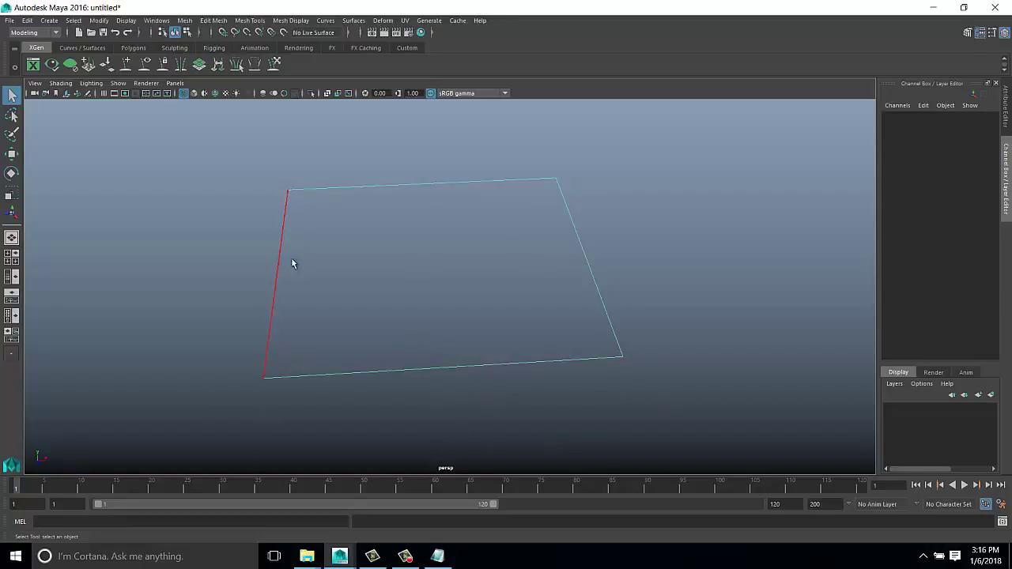
Note that a point is a vertex and a line between 2 vertex is an edge
left_click(437, 556)
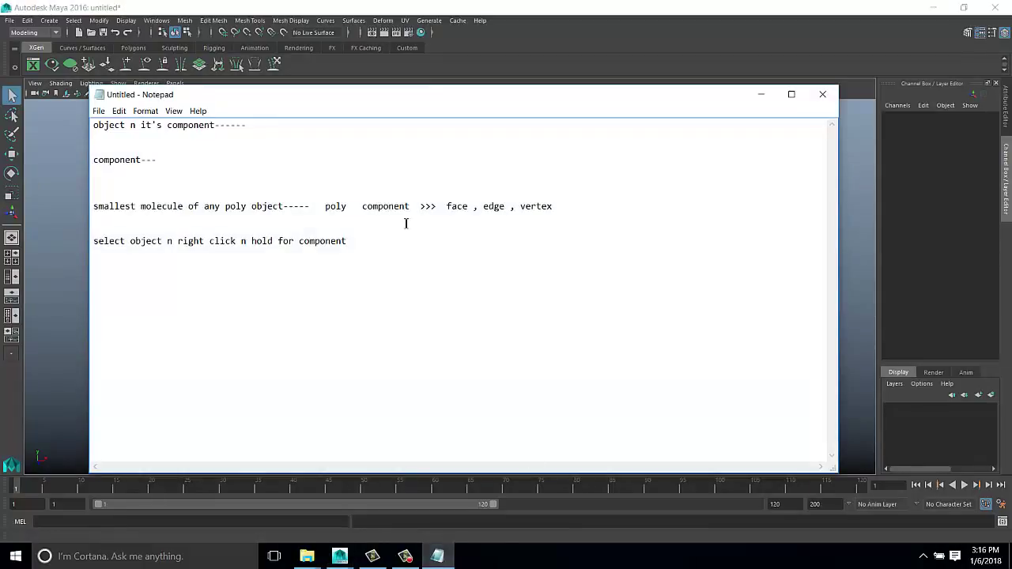
type("point     ")
type("vertex  line")
type(" between 2")
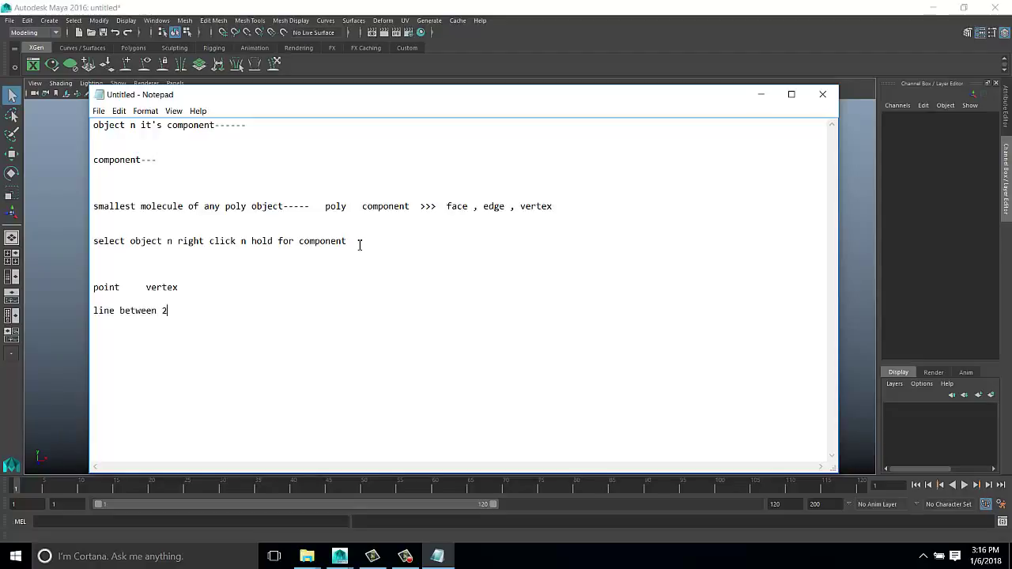
type(" vertex   === edge")
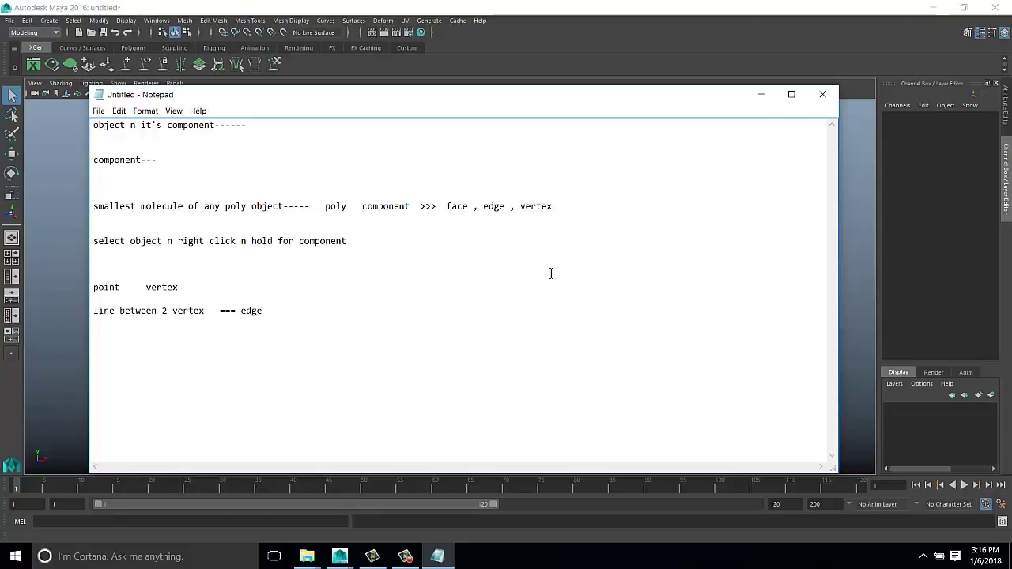
left_click(761, 94)
Try selecting the plane's edges, then switch to face mode and select its single face
left_click(427, 199)
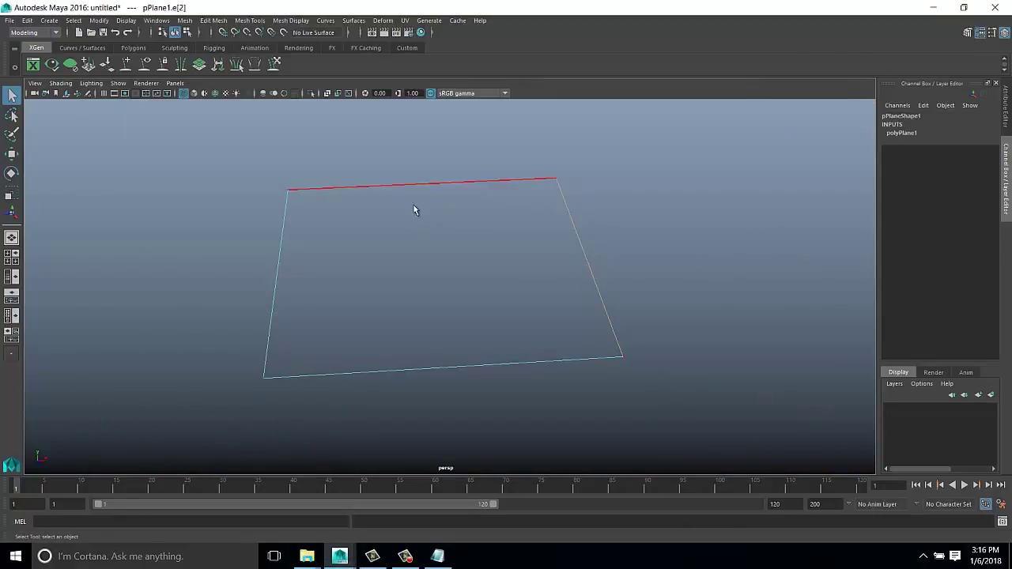
left_click_drag(235, 174, 757, 403)
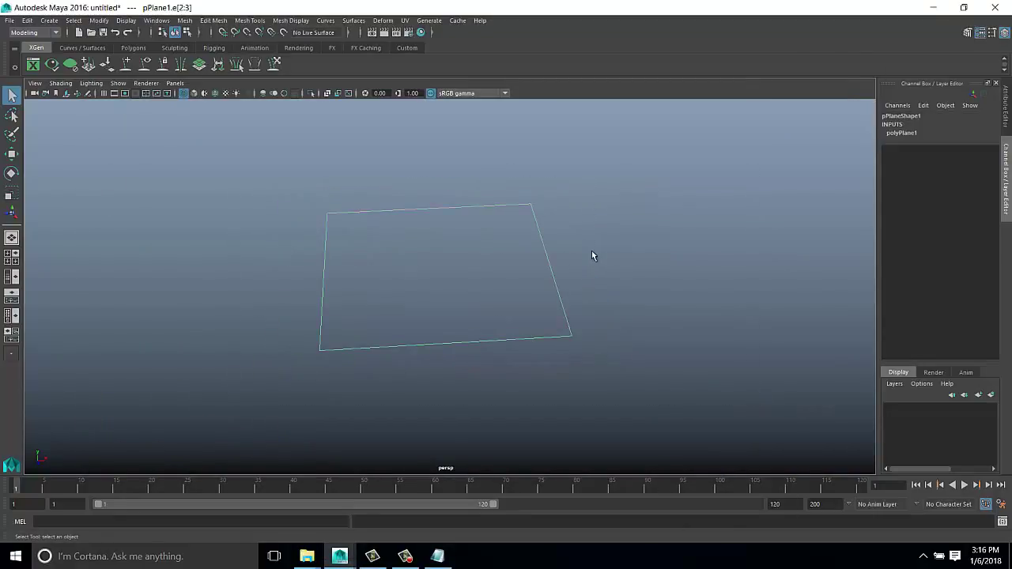
left_click(292, 264)
mouse_move(454, 217)
left_mouse_down("alt")
mouse_move(411, 280)
mouse_move(497, 212)
left_mouse_up("alt")
right_click(497, 212)
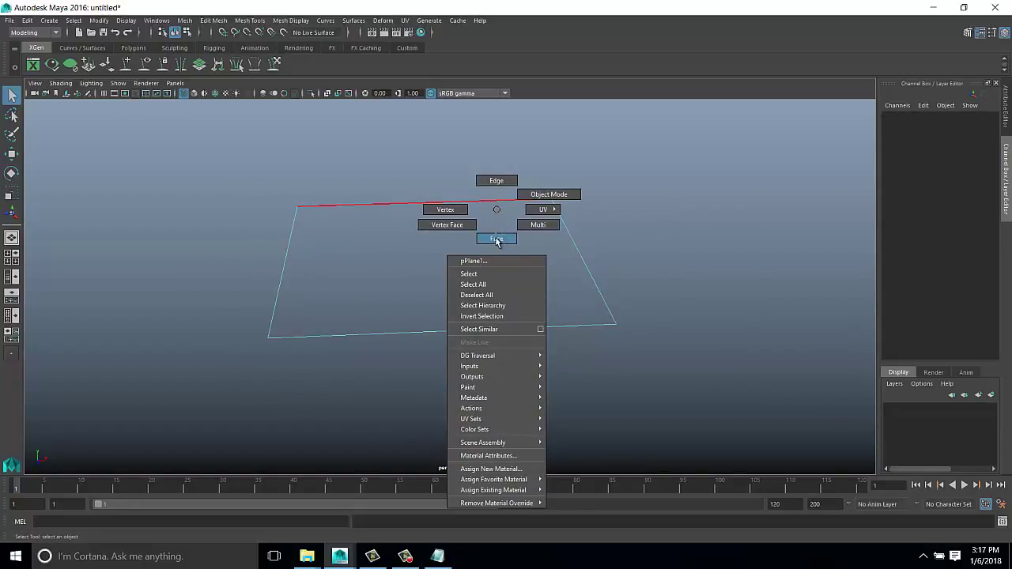
left_click(497, 238)
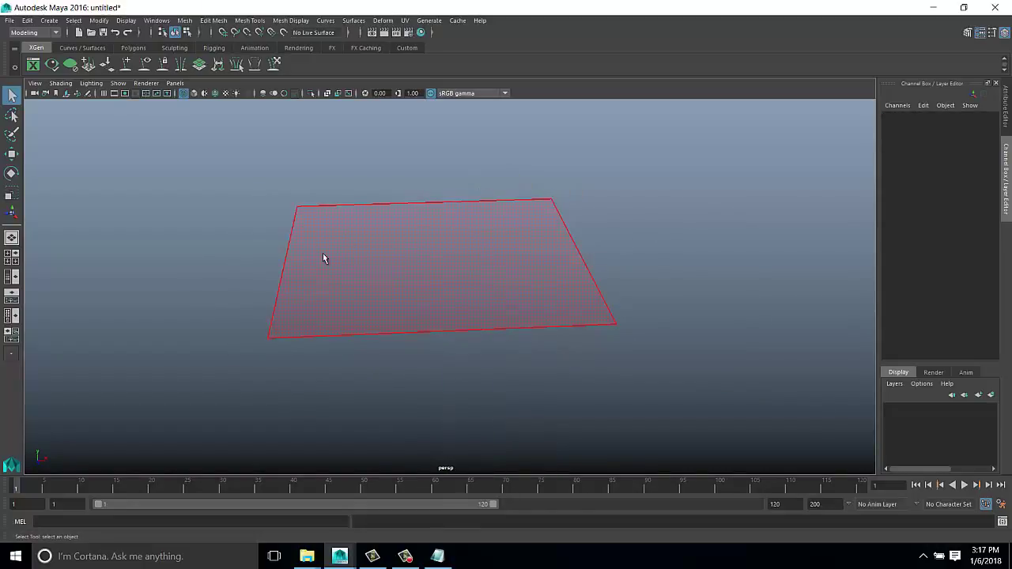
left_click(466, 280)
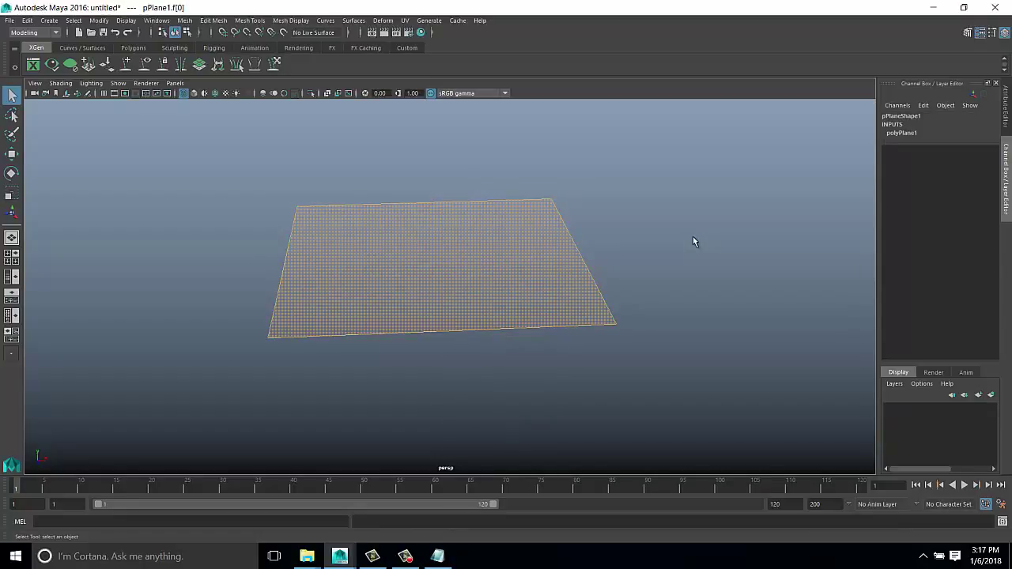
Note that a face is the area covered by edges or vertices, the biggest poly component
left_click(437, 556)
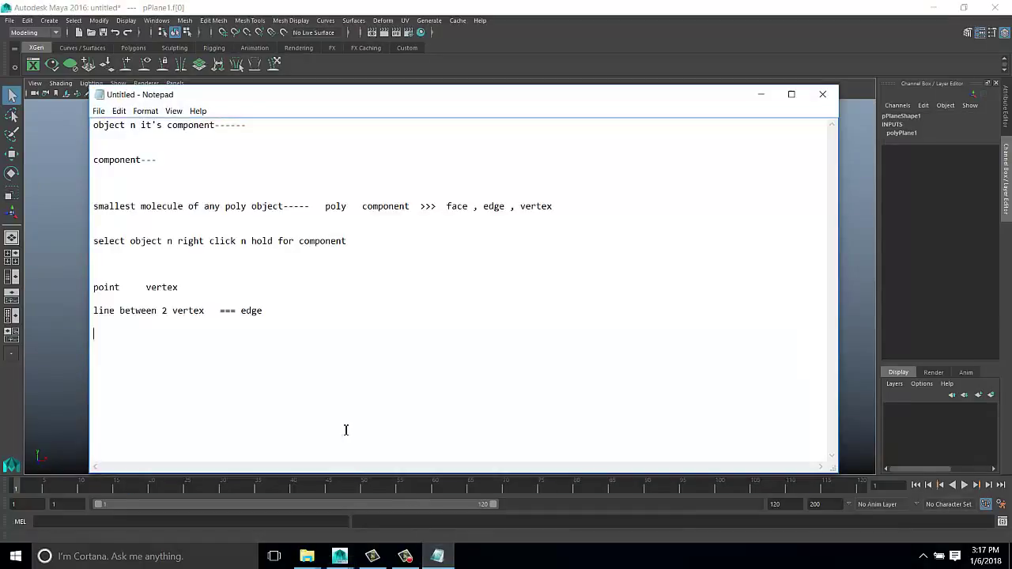
type("covered ")
type("area by edge or vertex ====f")
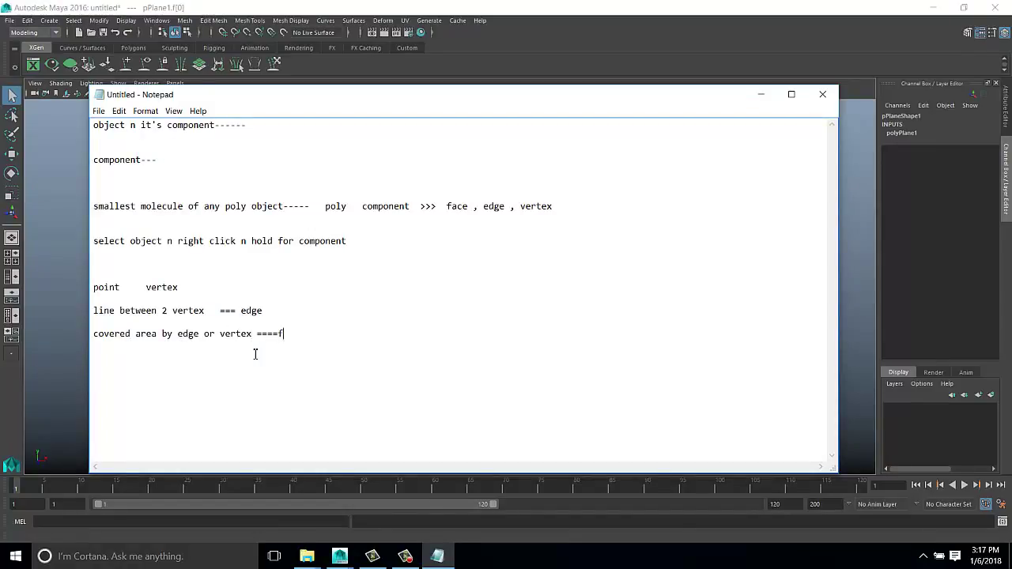
type("ace ()")
key("Left")
type("bigge")
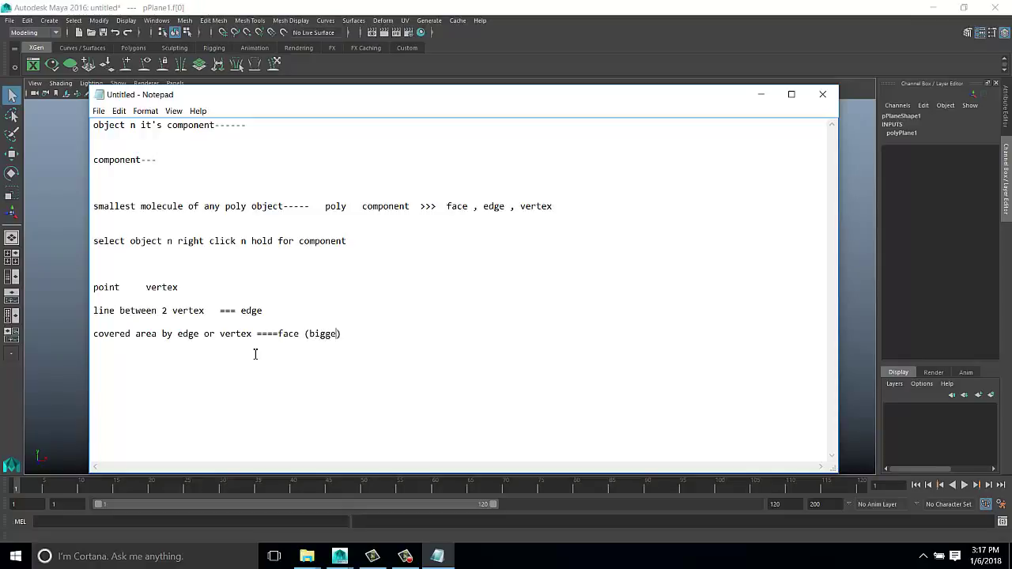
type("st component of ")
type("poly modelling")
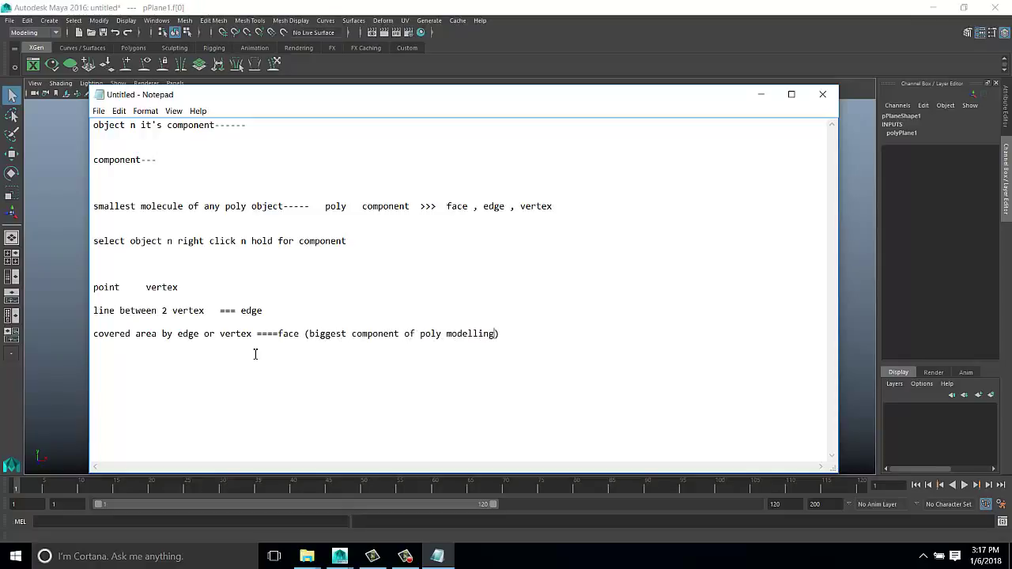
left_click(309, 334)
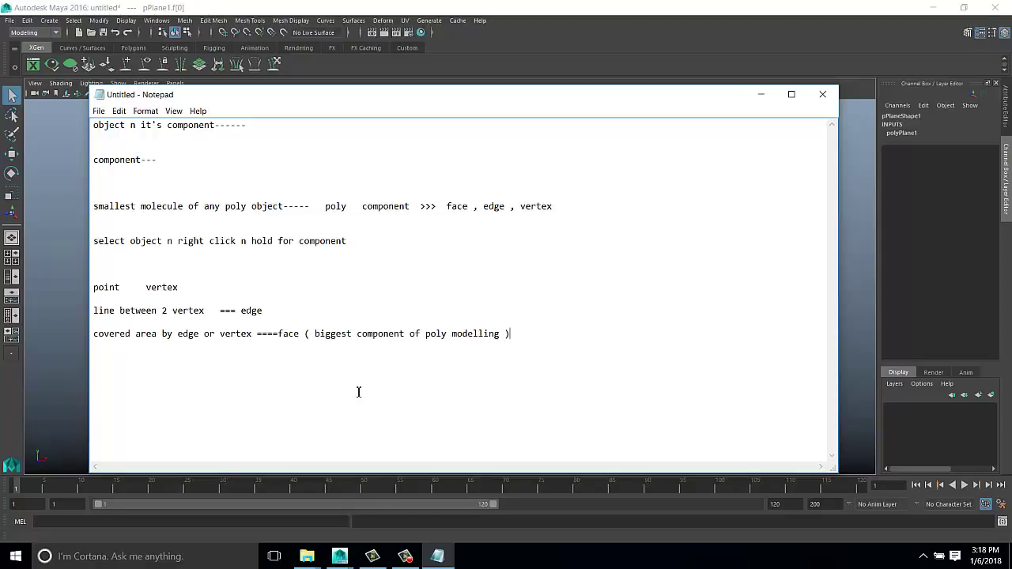
Compare wireframe (4) and shaded (5) display in Maya, then note '4 - wireframe' and '5 ---shade'
left_click(760, 94)
left_click(656, 245)
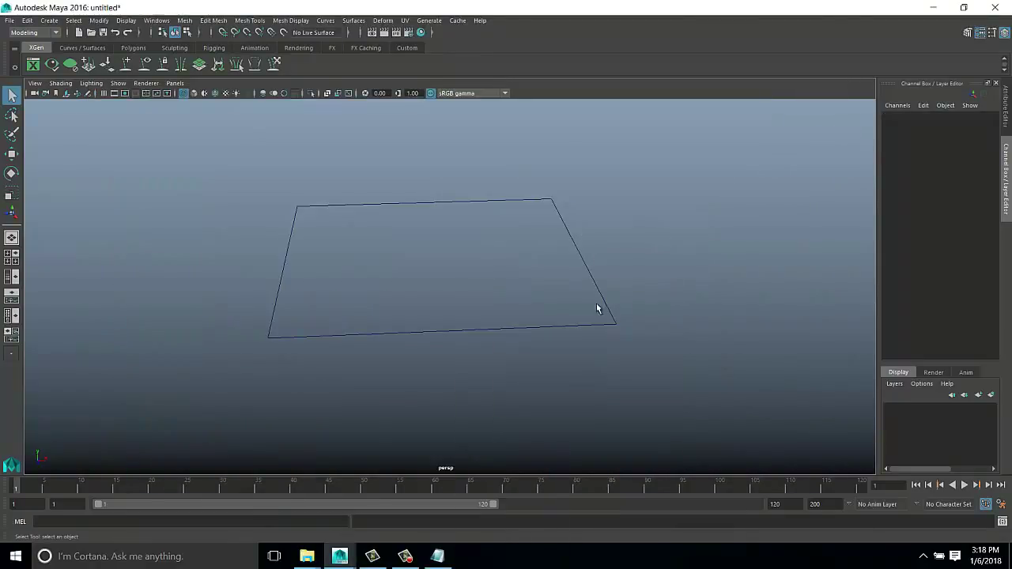
mouse_move(597, 308)
left_mouse_down("alt")
mouse_move(530, 271)
mouse_move(490, 264)
mouse_move(479, 317)
left_mouse_up("alt")
key("5")
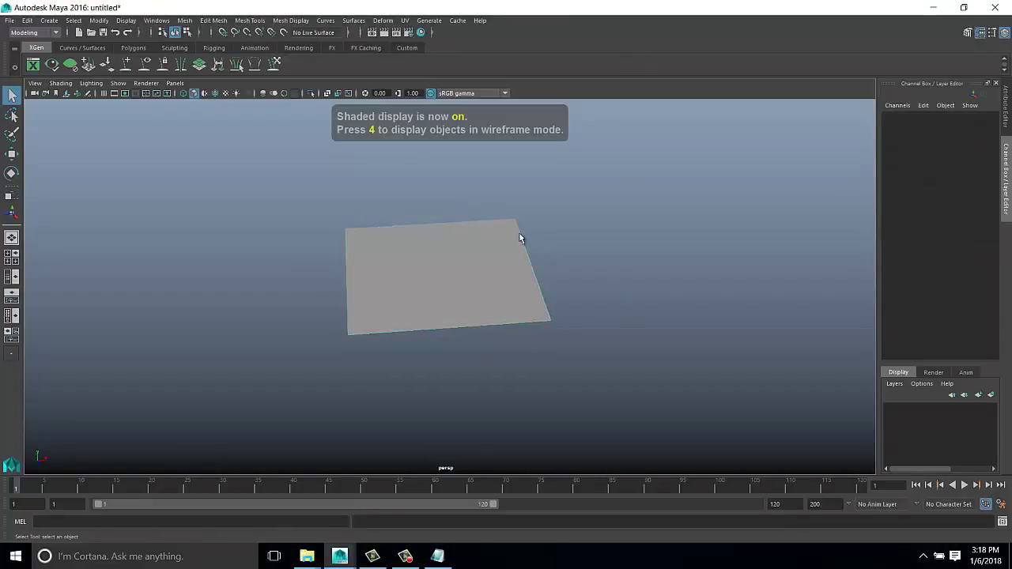
key("4")
key("5")
left_click(184, 94)
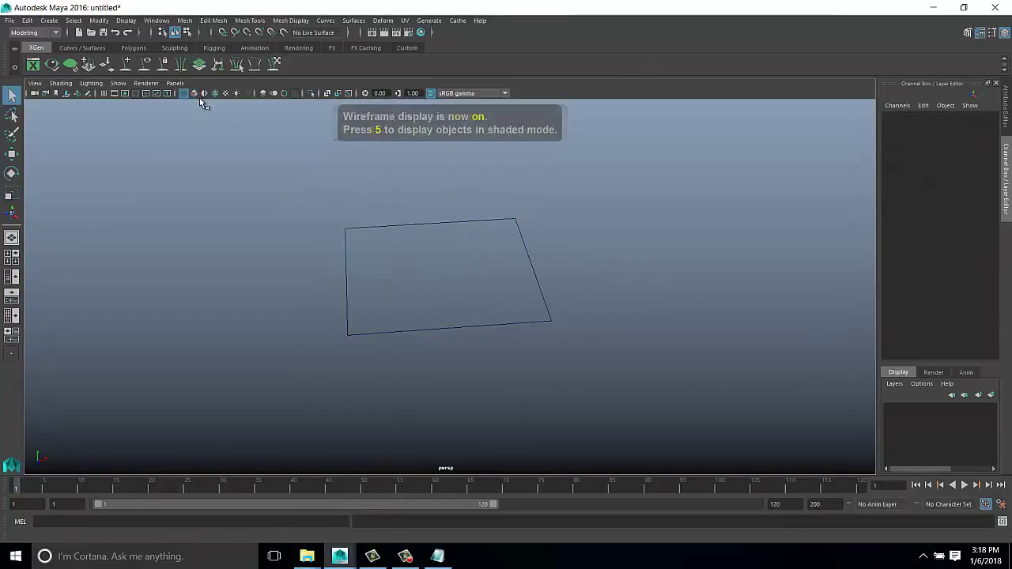
key("5")
key("4")
left_click(437, 556)
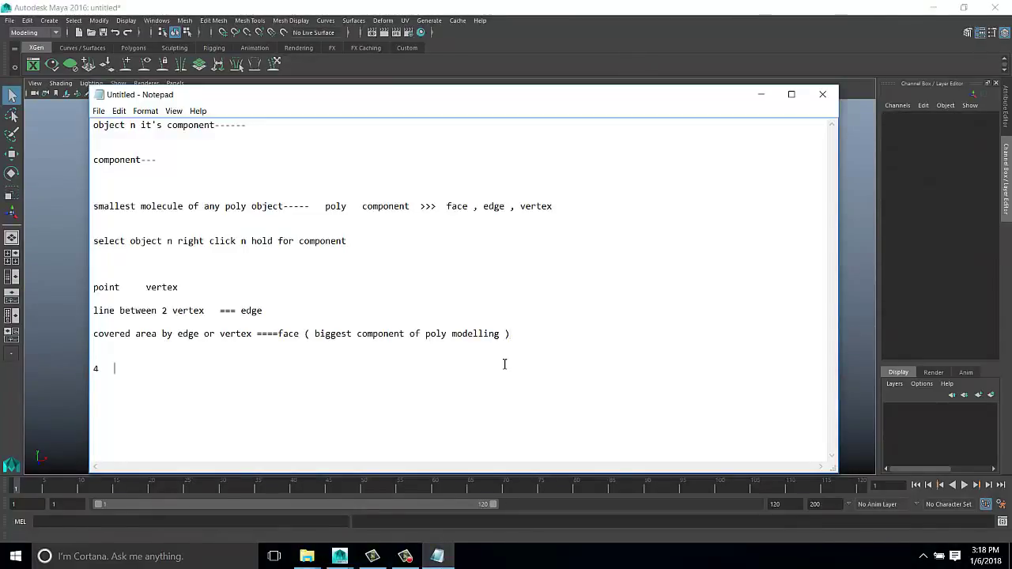
type("-  wiref")
type("sha")
type("ng")
Return to shaded display, select the plane, and pick a corner vertex in vertex mode
left_click(761, 95)
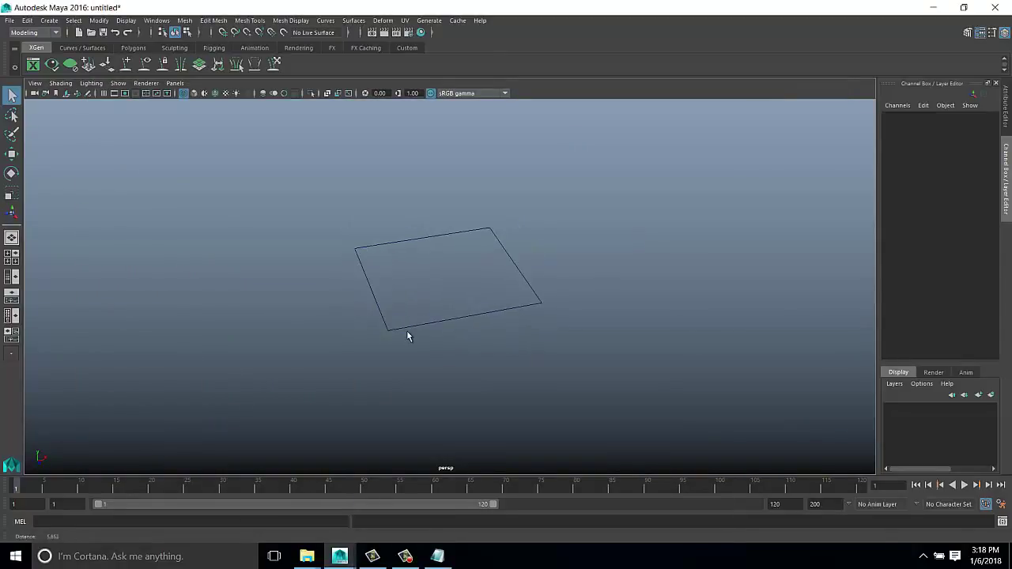
key("5")
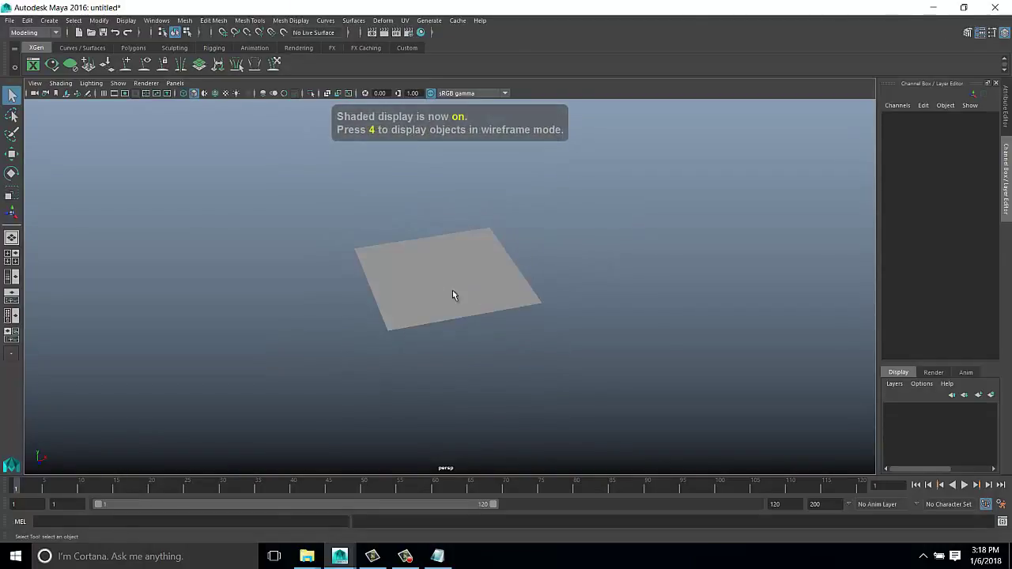
left_click(454, 294)
mouse_move(445, 296)
left_mouse_down("alt")
mouse_move(531, 245)
mouse_move(481, 355)
mouse_move(522, 336)
left_mouse_up("alt")
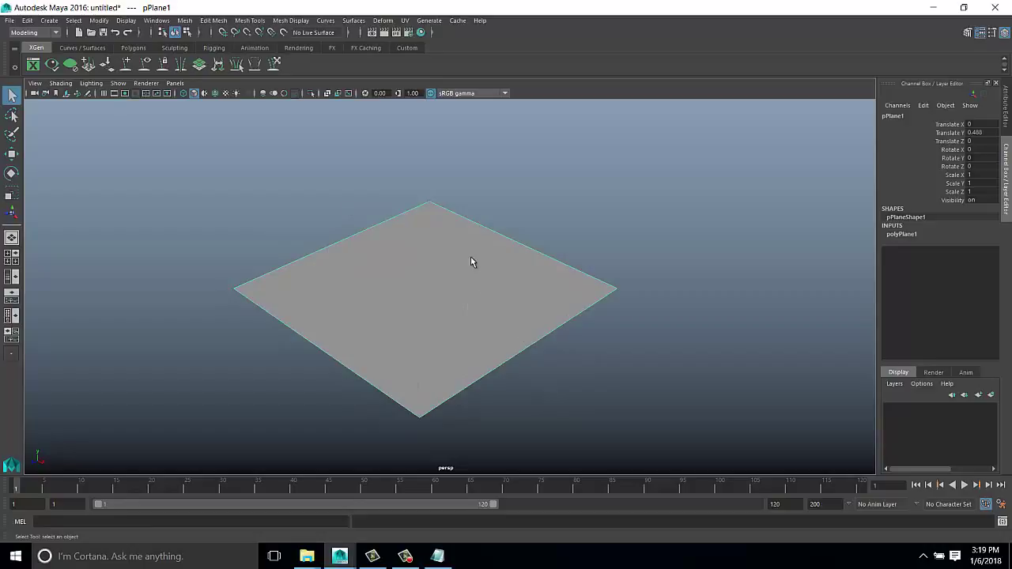
right_click_drag(436, 272, 384, 266)
mouse_move(688, 245)
left_mouse_down()
mouse_move(608, 301)
mouse_move(684, 345)
left_mouse_up()
Move several corner vertices with the Move tool, undoing each move
key("w")
scroll(597, 329, "down", 2)
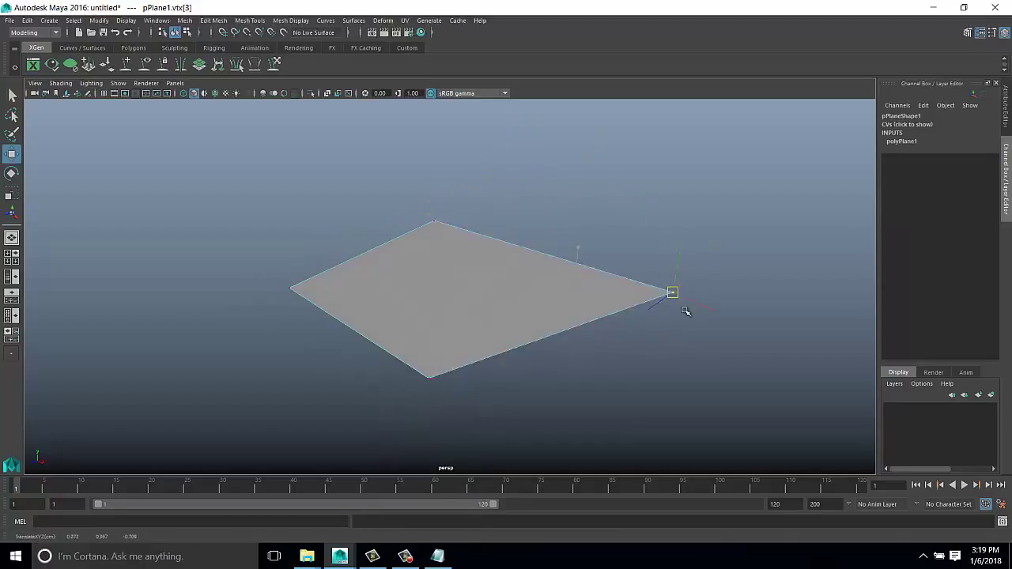
key("ctrl+z")
left_click(289, 288)
mouse_move(289, 287)
left_mouse_down()
mouse_move(260, 197)
mouse_move(185, 289)
left_mouse_up()
key("ctrl+z")
left_click(443, 227)
left_click_drag(444, 227, 419, 136, "alt")
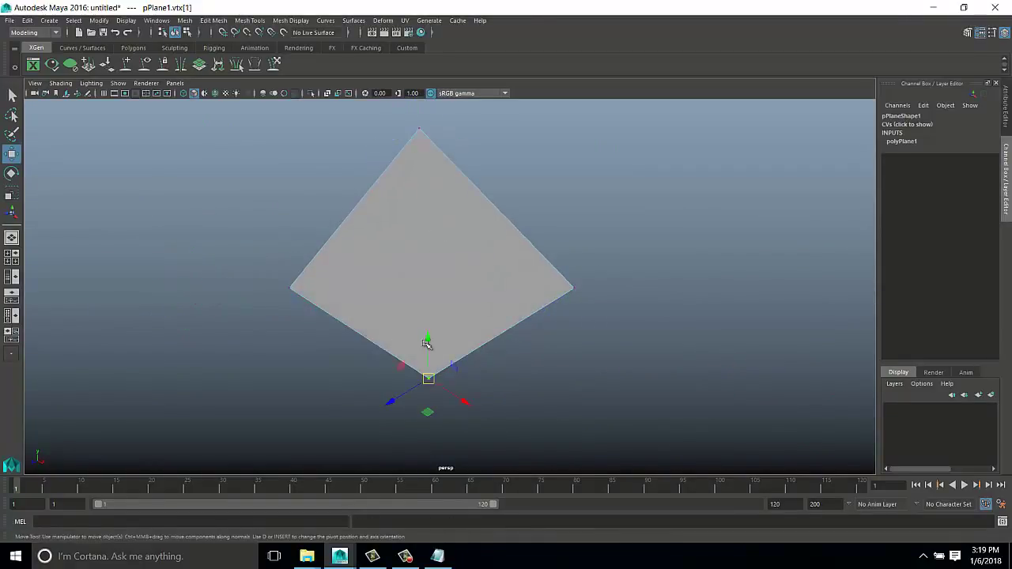
left_click_drag(427, 373, 435, 463)
mouse_move(495, 235)
left_mouse_down("alt")
mouse_move(297, 427)
mouse_move(572, 316)
mouse_move(493, 305)
mouse_move(436, 343)
left_mouse_up("alt")
key("ctrl+z")
Move the top edge, then cycle through face, edge and vertex modes selecting components
mouse_move(670, 256)
left_mouse_down("alt")
mouse_move(606, 289)
mouse_move(492, 204)
mouse_move(499, 106)
mouse_move(498, 262)
mouse_move(459, 216)
mouse_move(300, 305)
mouse_move(465, 194)
left_mouse_up("alt")
right_click_drag(465, 195, 469, 223)
left_click(436, 253)
mouse_move(436, 253)
left_mouse_down("alt")
mouse_move(603, 276)
mouse_move(169, 229)
mouse_move(270, 197)
mouse_move(472, 287)
mouse_move(457, 252)
mouse_move(319, 210)
left_mouse_up("alt")
key("F8")
left_click(278, 215)
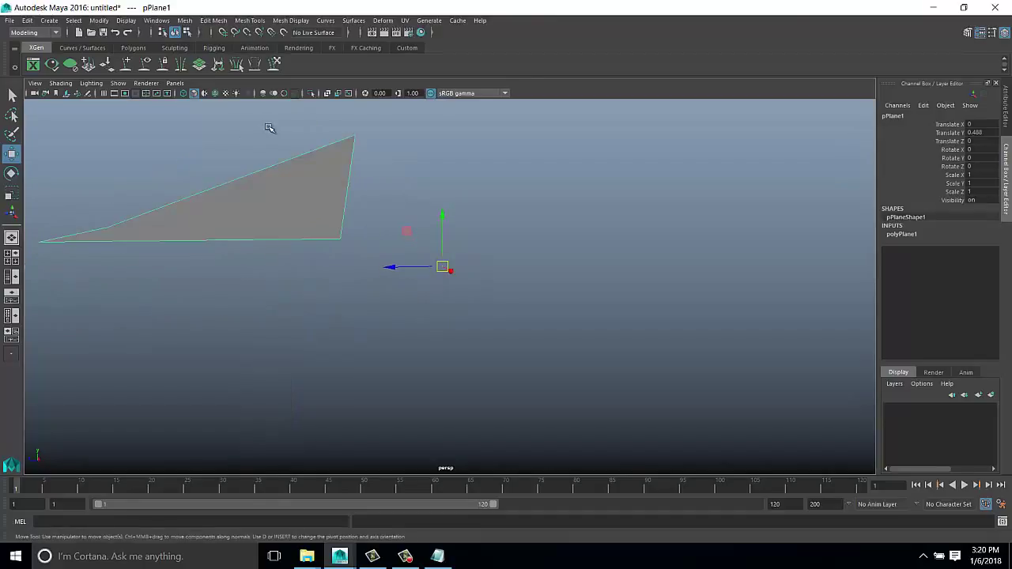
right_click(308, 155)
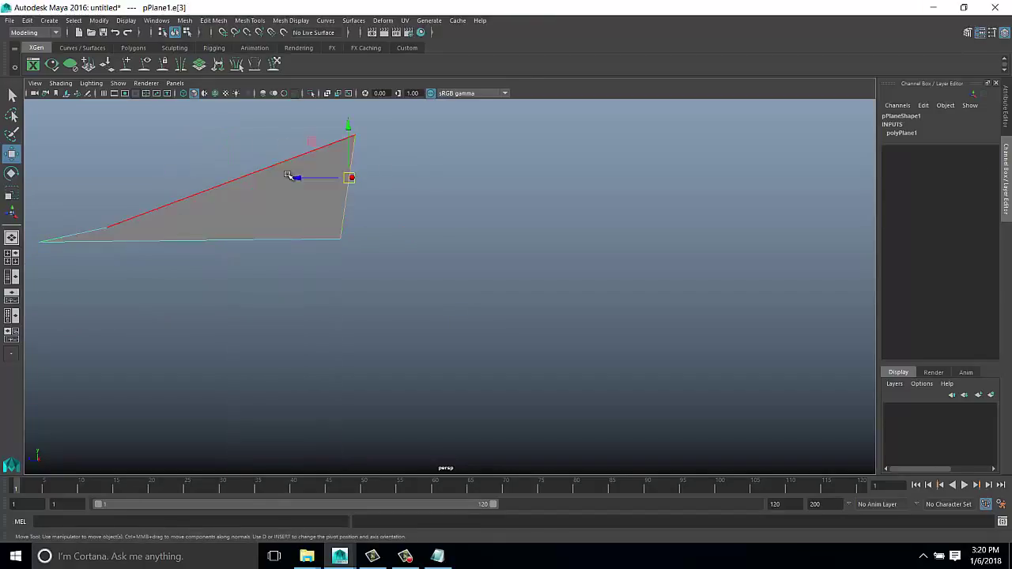
left_click_drag(225, 196, 344, 226, "alt")
right_click(393, 253)
left_click(370, 254)
left_click(451, 281)
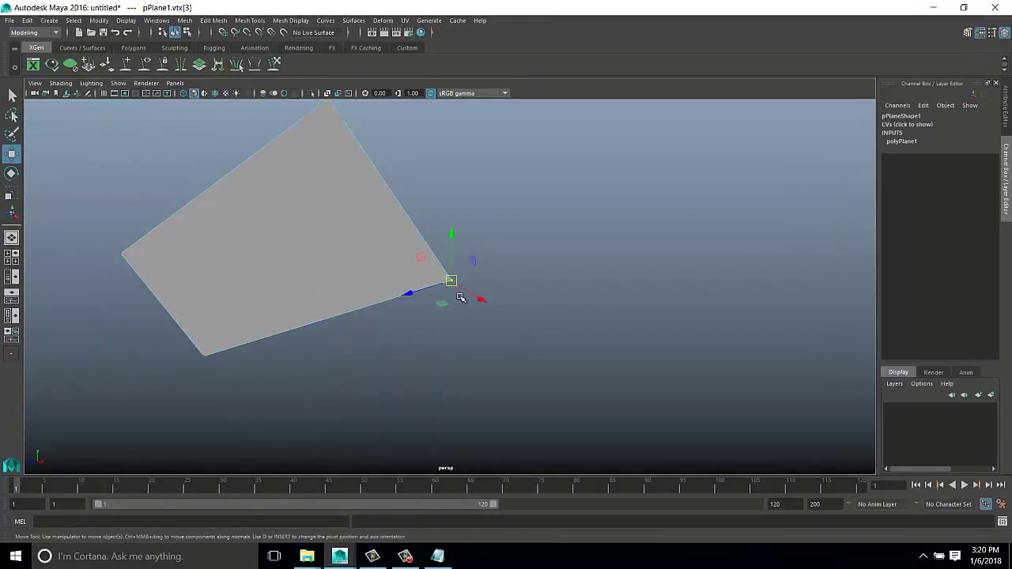
right_click(388, 219)
Add notes listing two center-point types: 1 for object, 2 for component (each)
key("alt+Tab")
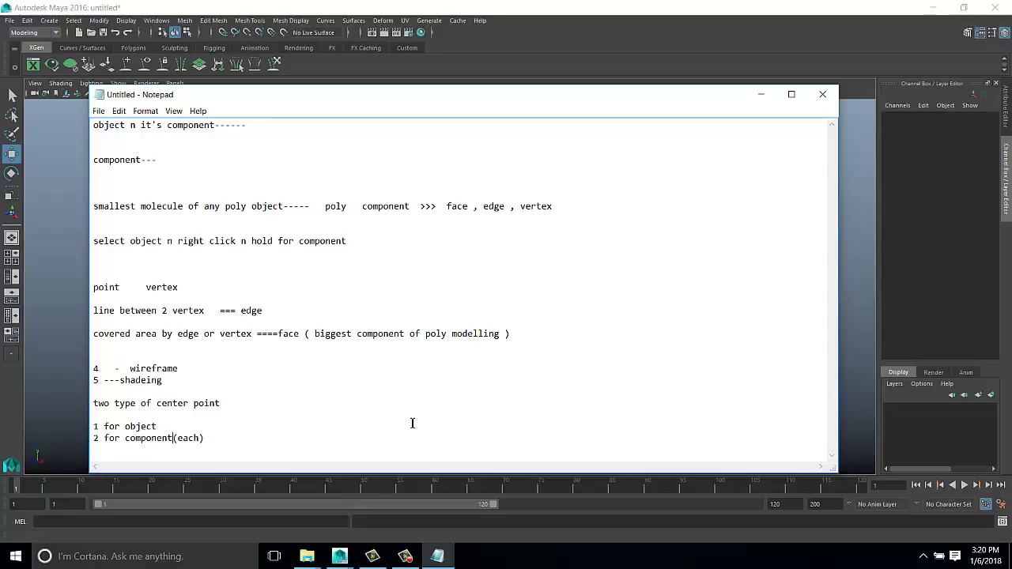
key("alt+Tab")
left_click(316, 262)
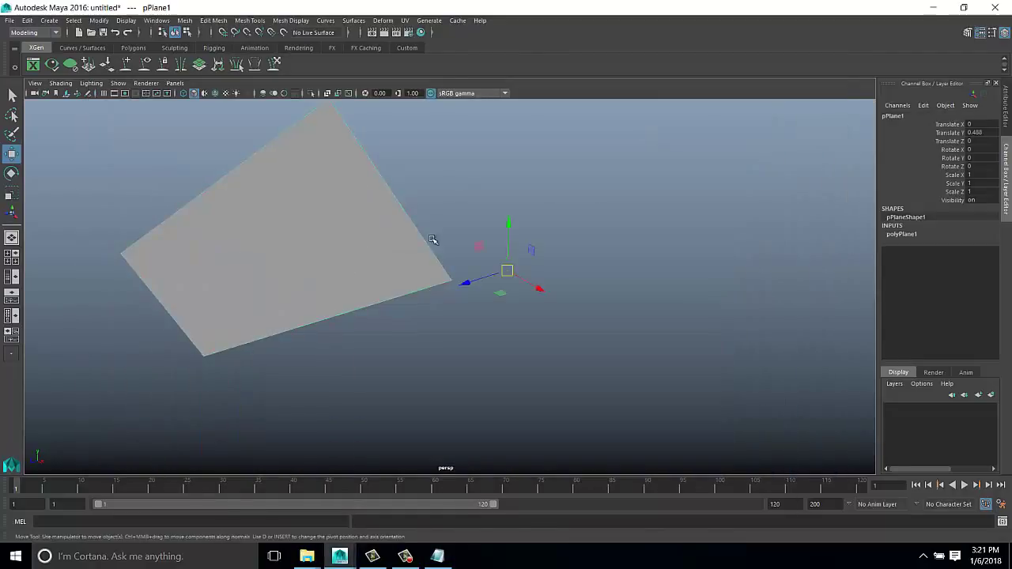
left_click_drag(434, 237, 490, 238, "alt")
key("alt+Tab")
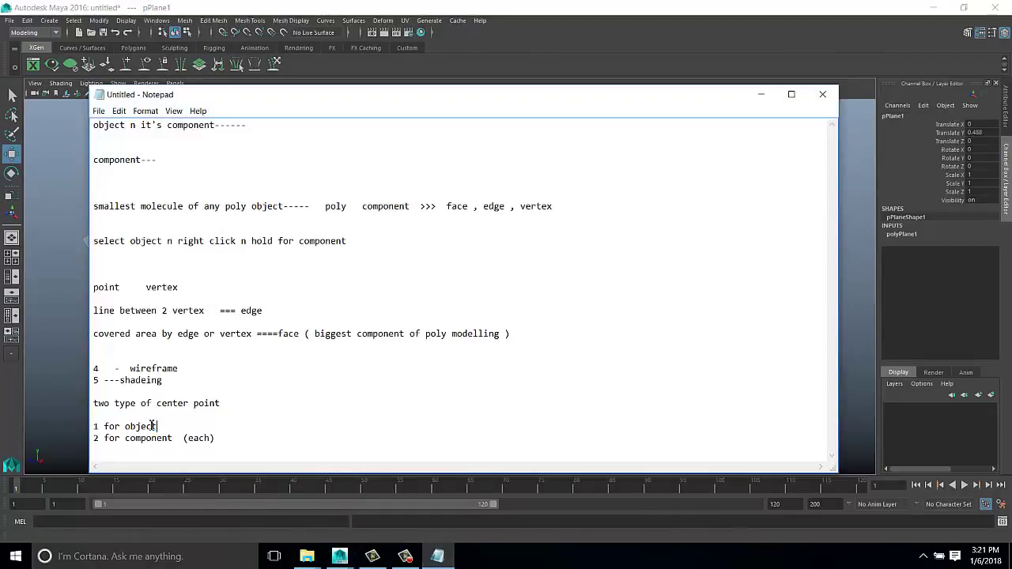
left_click_drag(156, 403, 220, 403)
left_click(760, 94)
Cycle the plane through face, edge and vertex modes, picking a component in each
right_click_drag(324, 131, 320, 152)
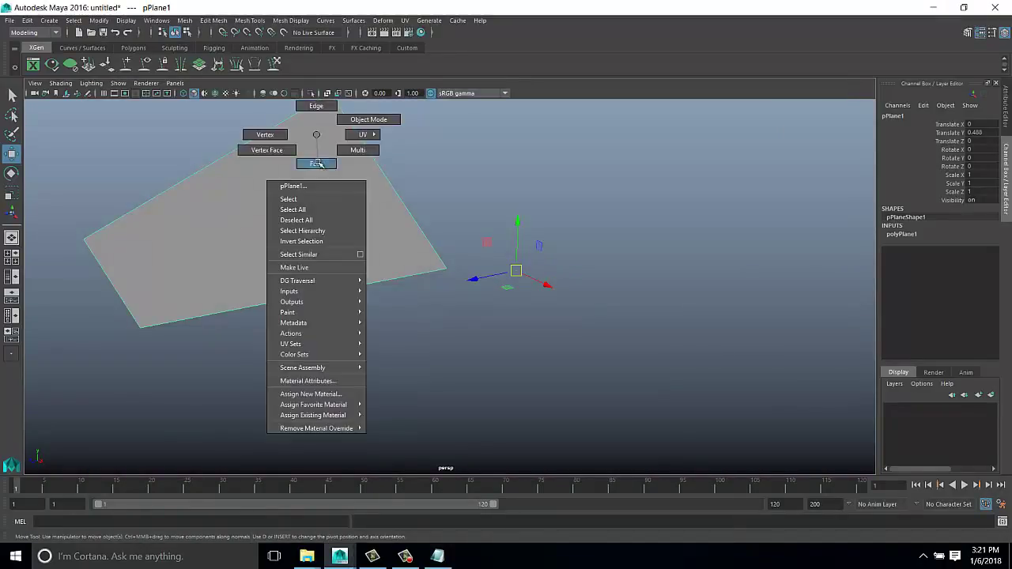
left_click(305, 202)
left_click_drag(305, 202, 280, 185, "alt")
right_click_drag(368, 169, 368, 140)
left_click(368, 181)
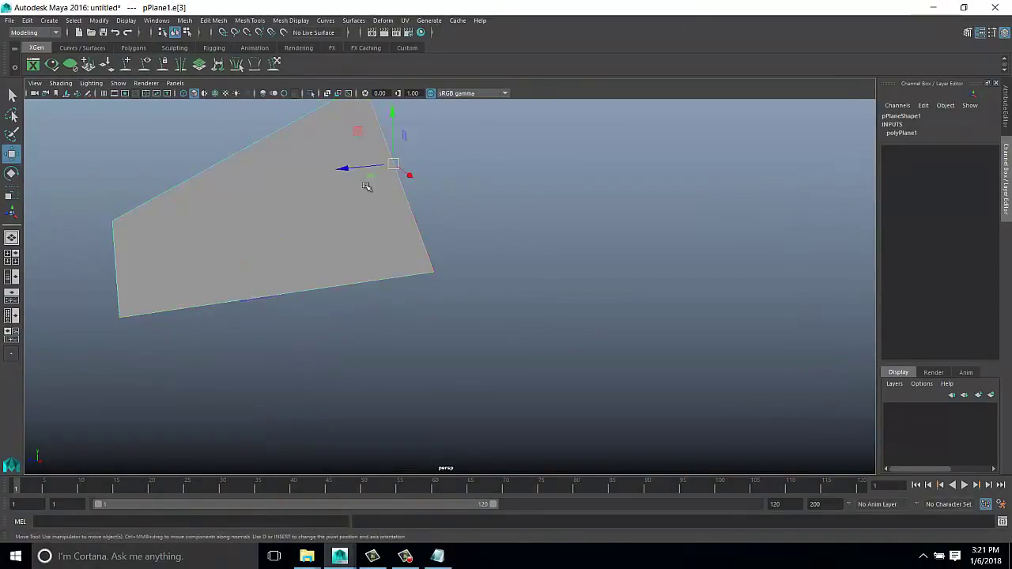
left_click_drag(369, 185, 393, 215, "alt")
right_click_drag(393, 215, 365, 135)
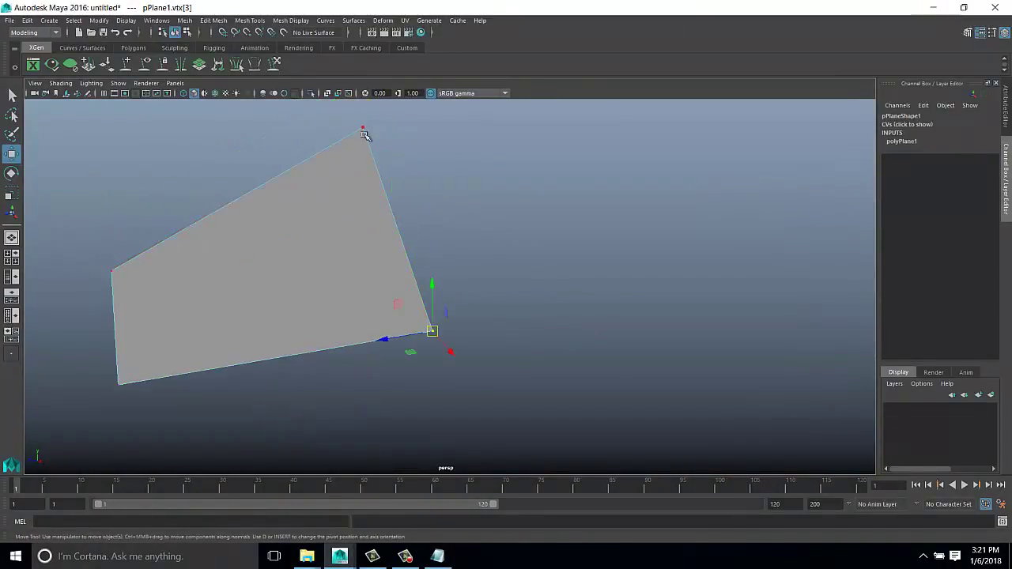
left_click(457, 333)
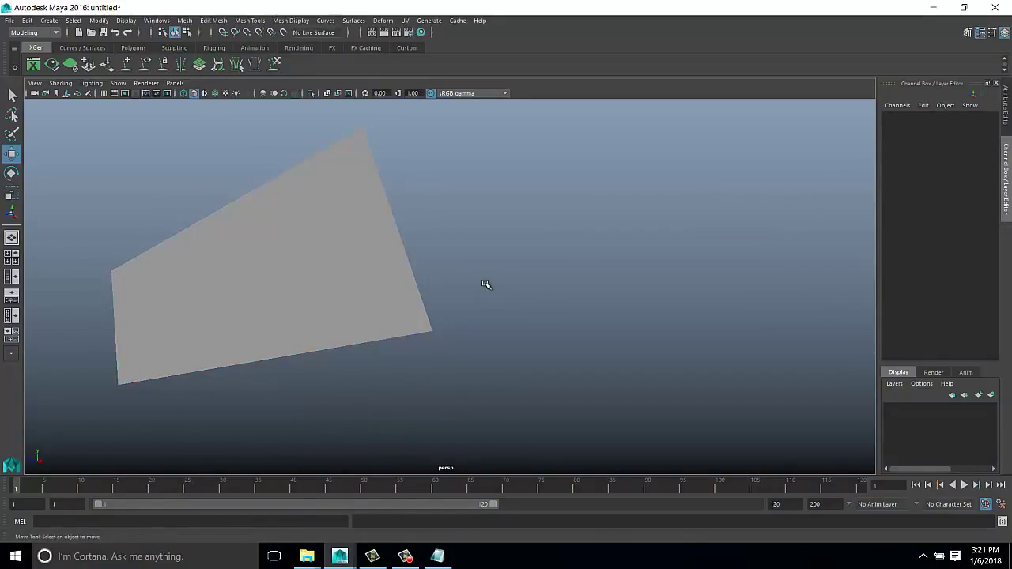
Marquee-select all four corner vertices and frame them in the view
mouse_move(486, 285)
left_mouse_down("alt")
mouse_move(497, 277)
mouse_move(525, 330)
left_mouse_up("alt")
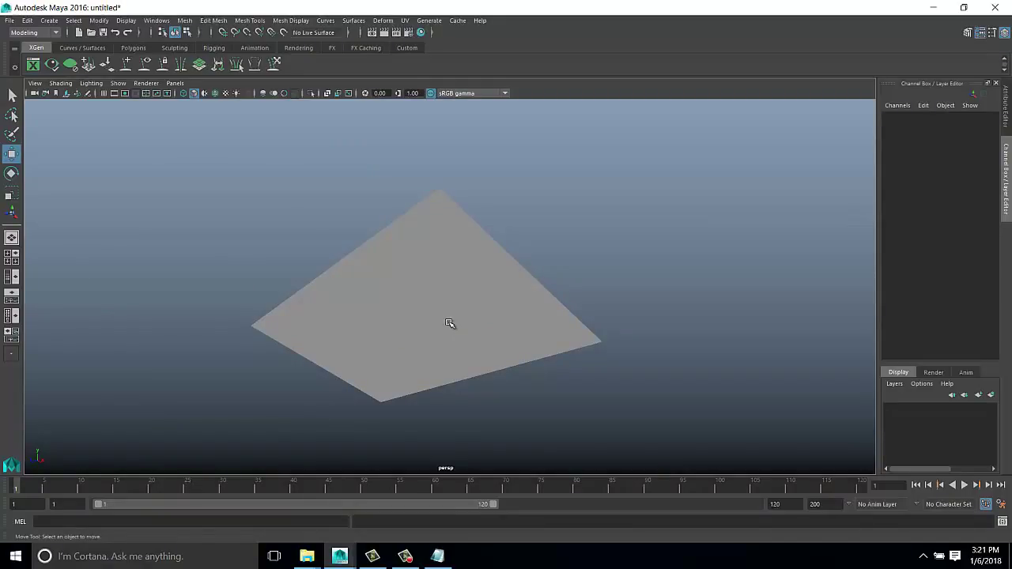
key("ctrl+z")
key("ctrl+z")
key("ctrl+z")
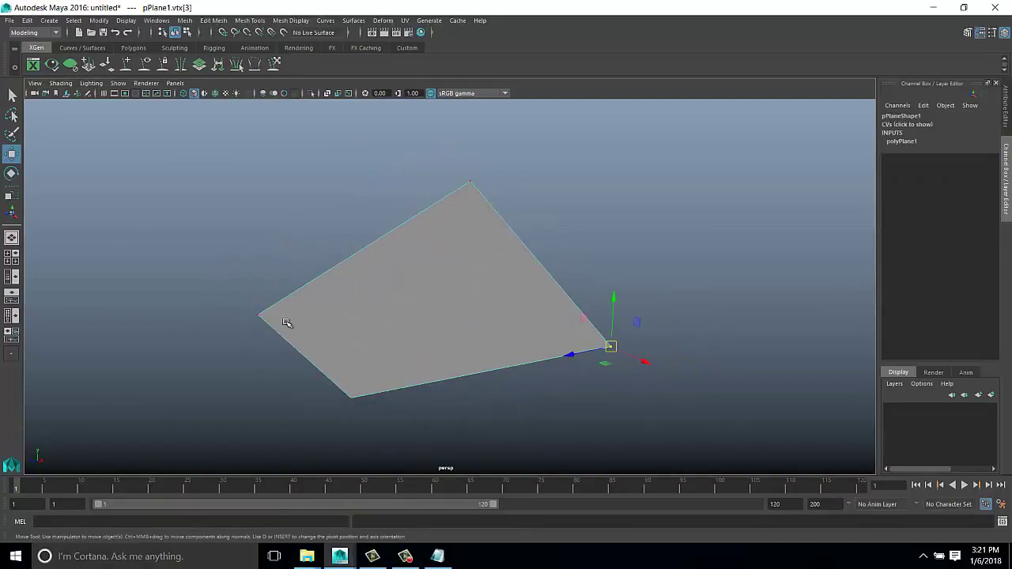
left_click_drag(179, 163, 669, 418)
key("f")
key("alt+v")
Add the line 'let's start component animation' to the Notepad notes, then minimise Notepad
left_click(454, 560)
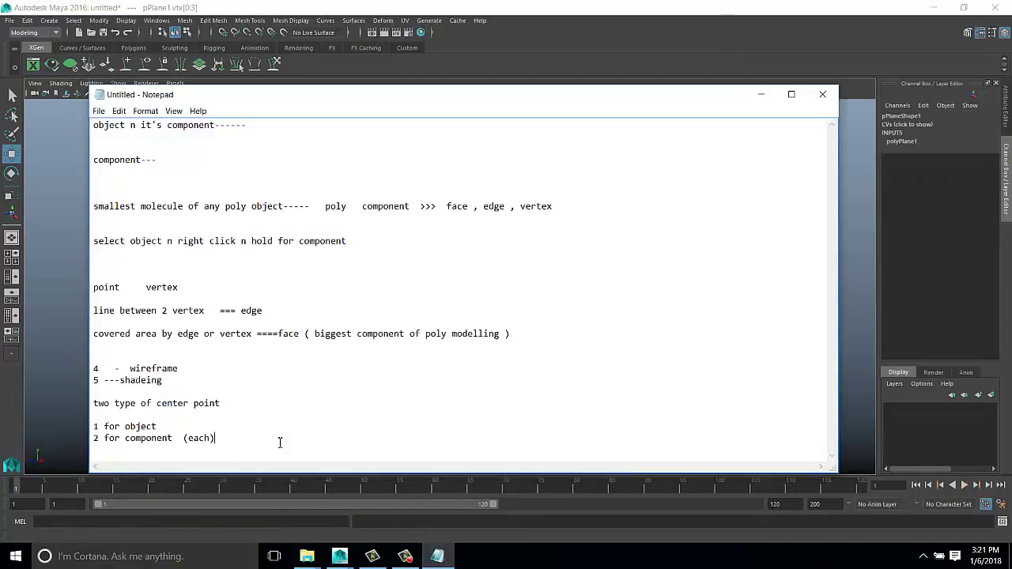
scroll(309, 430, "down", 1)
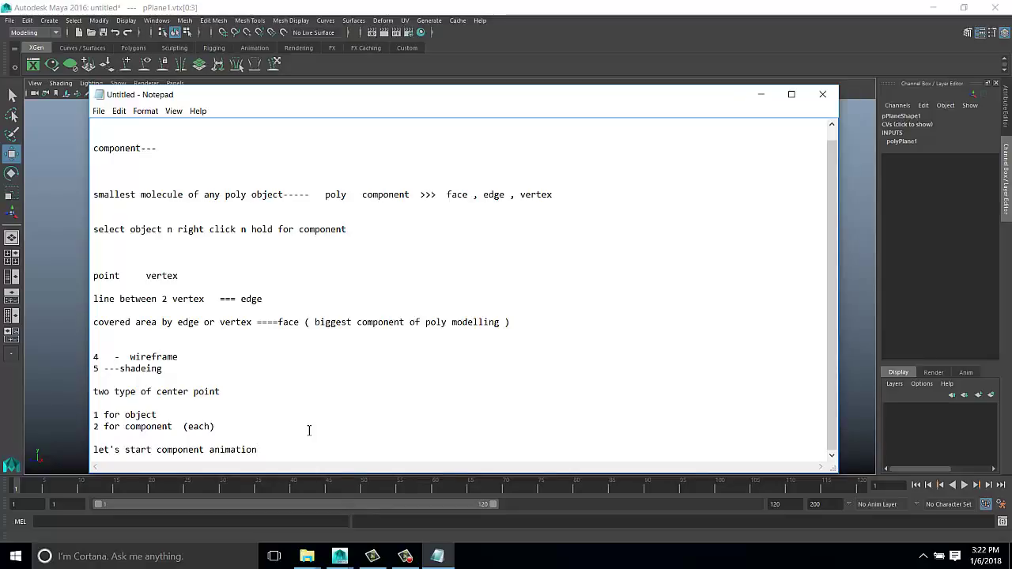
left_click(451, 558)
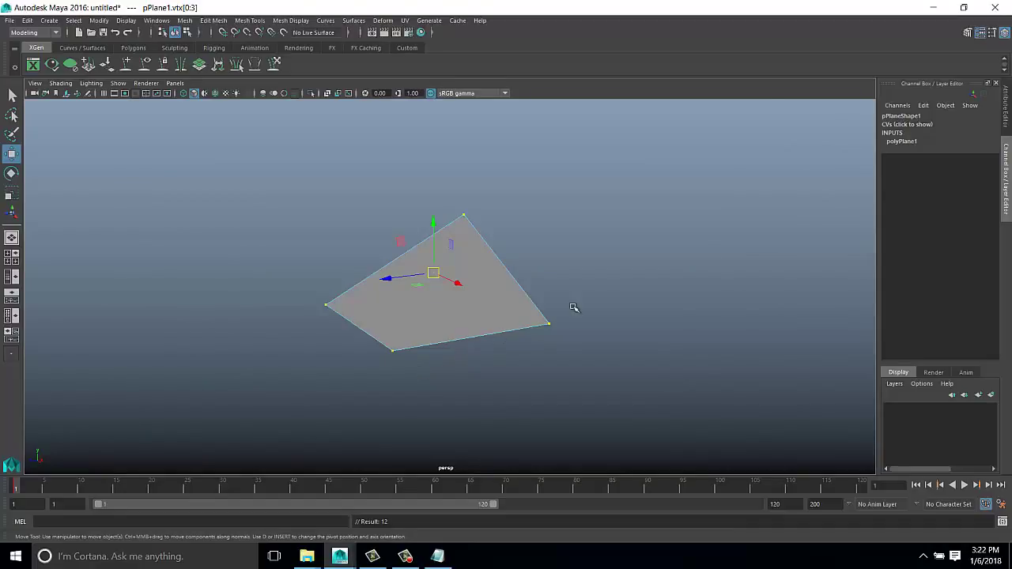
Move three corner vertices of the plane to reshape it, then play the animation
left_click(463, 214)
left_click_drag(463, 215, 549, 214)
left_click(549, 323)
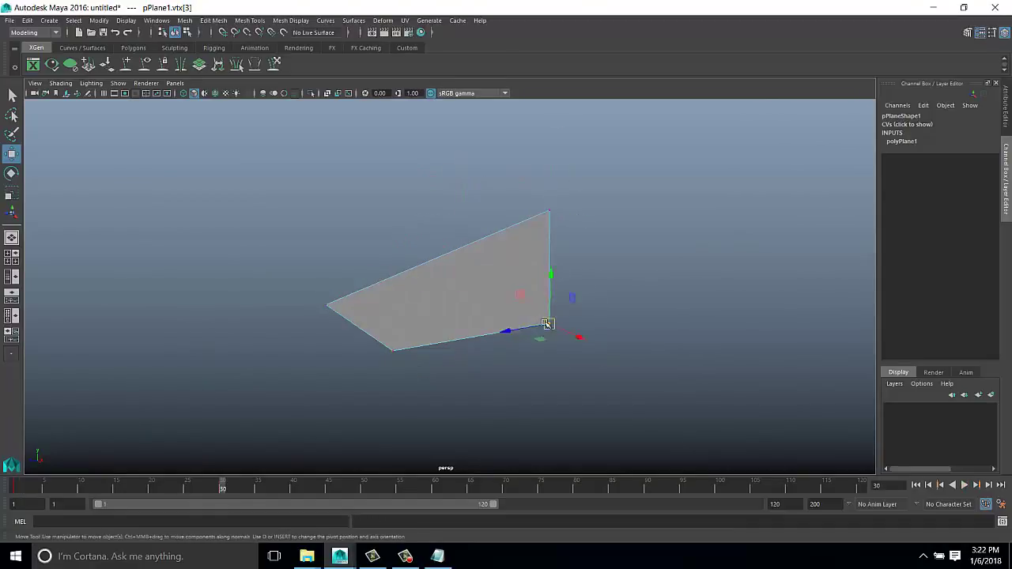
left_click_drag(549, 323, 569, 396)
left_click(326, 304)
mouse_move(326, 305)
left_mouse_down()
mouse_move(328, 223)
mouse_move(314, 155)
left_mouse_up()
key("alt+v")
Pull three plane corners far outward into a larger quad and clear the selection
left_click_drag(549, 211, 708, 145)
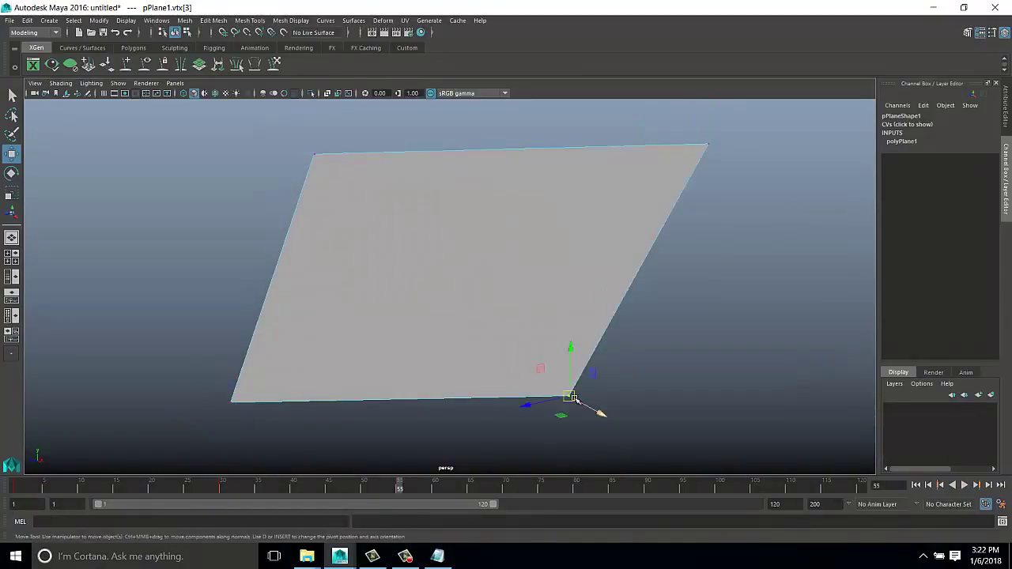
left_click_drag(568, 396, 697, 440)
left_click_drag(231, 401, 132, 435)
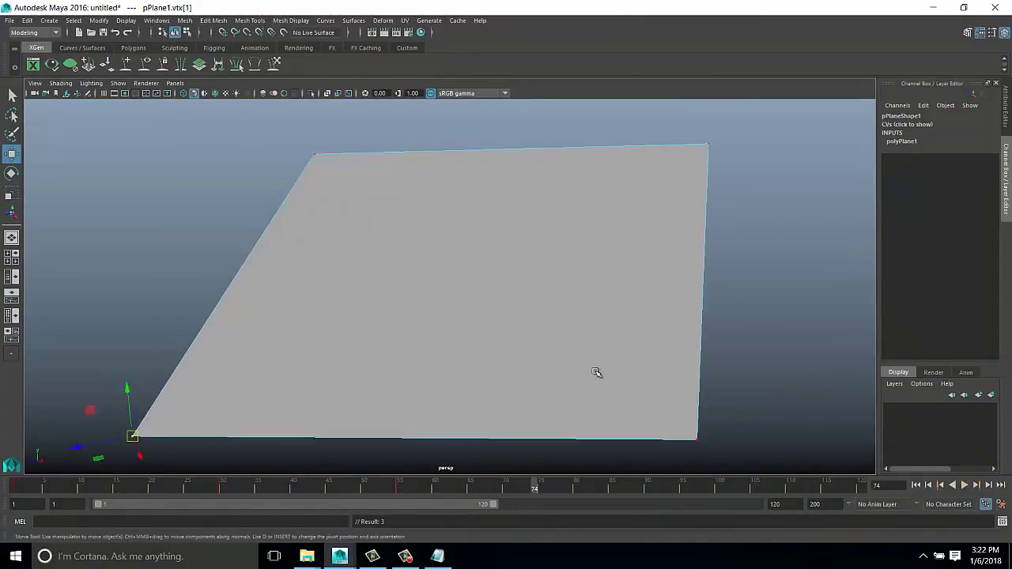
mouse_move(613, 227)
left_mouse_down("alt")
mouse_move(553, 372)
mouse_move(368, 206)
mouse_move(786, 293)
mouse_move(487, 325)
left_mouse_up("alt")
left_click(786, 293)
Play the animation, select plane vertices, mark frames 1–44, then delete and restore the plane
key("alt+v")
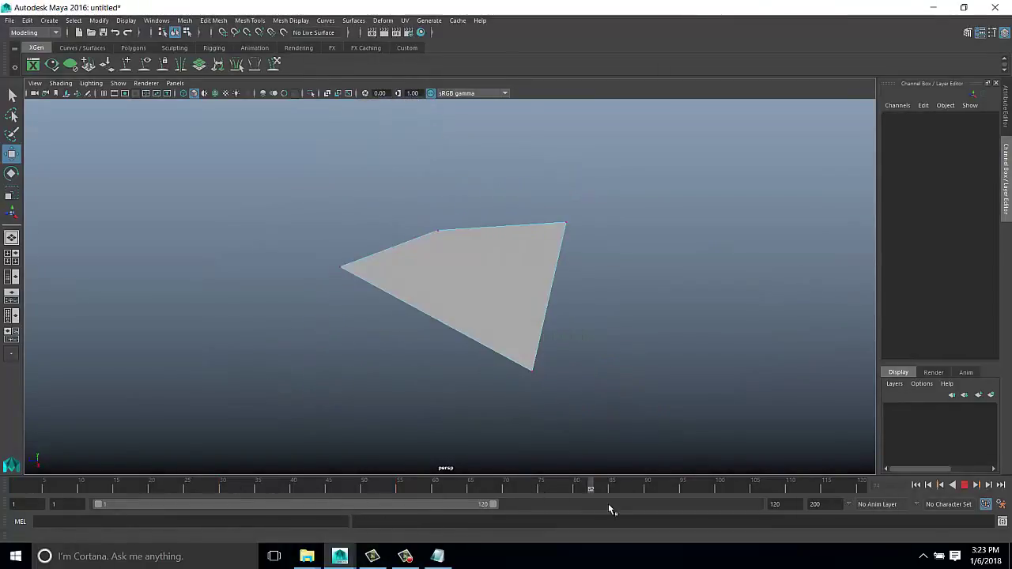
mouse_move(317, 229)
left_mouse_down()
mouse_move(400, 332)
mouse_move(612, 256)
left_mouse_up()
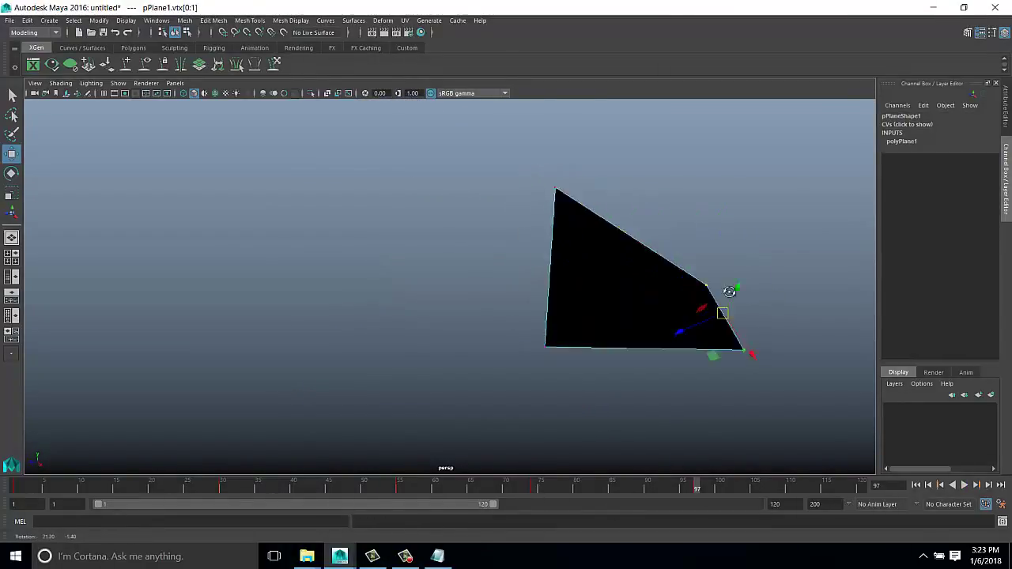
left_click(411, 361)
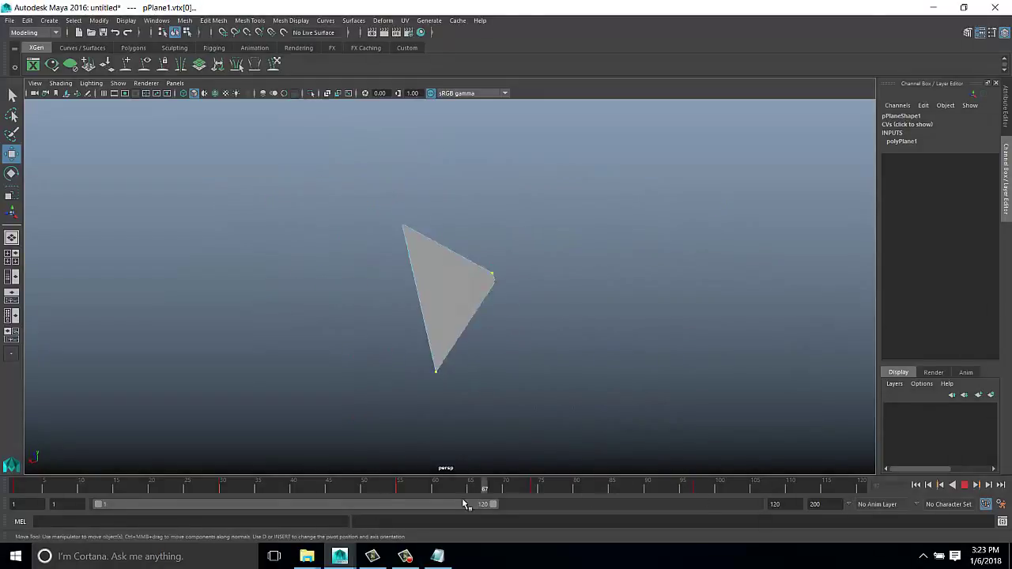
left_click_drag(296, 487, 321, 488, "shift")
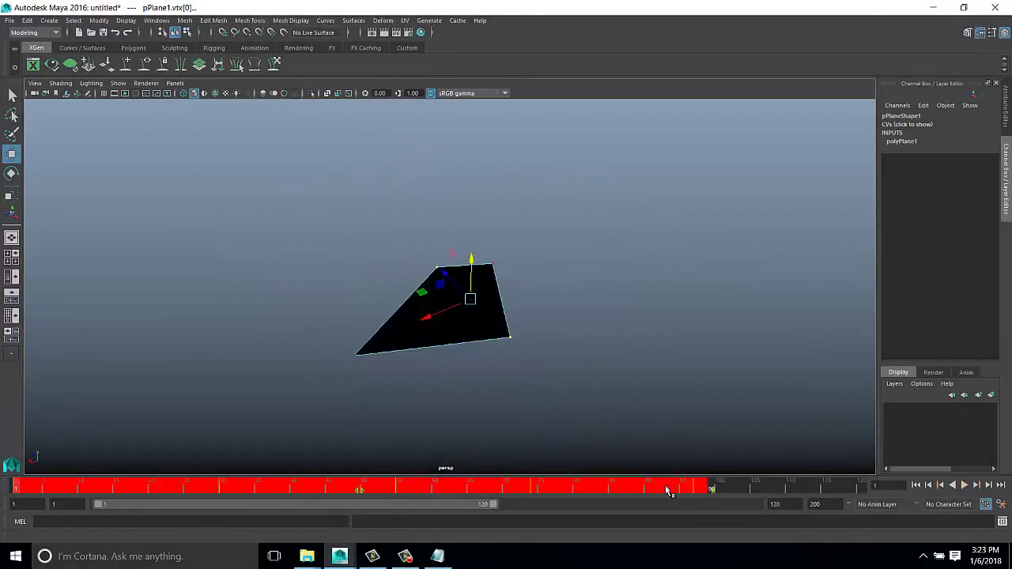
left_click(963, 484)
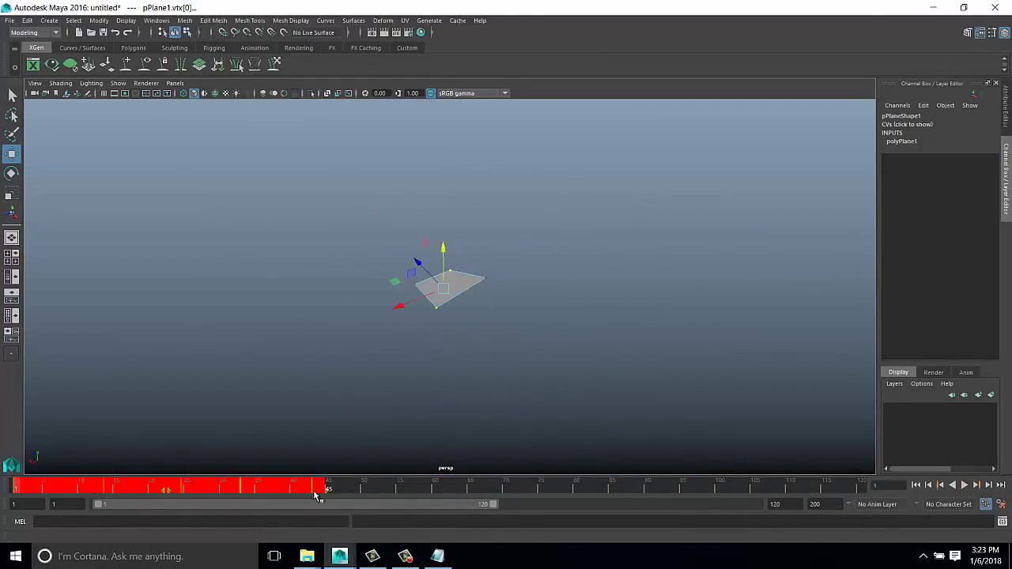
left_click(964, 485)
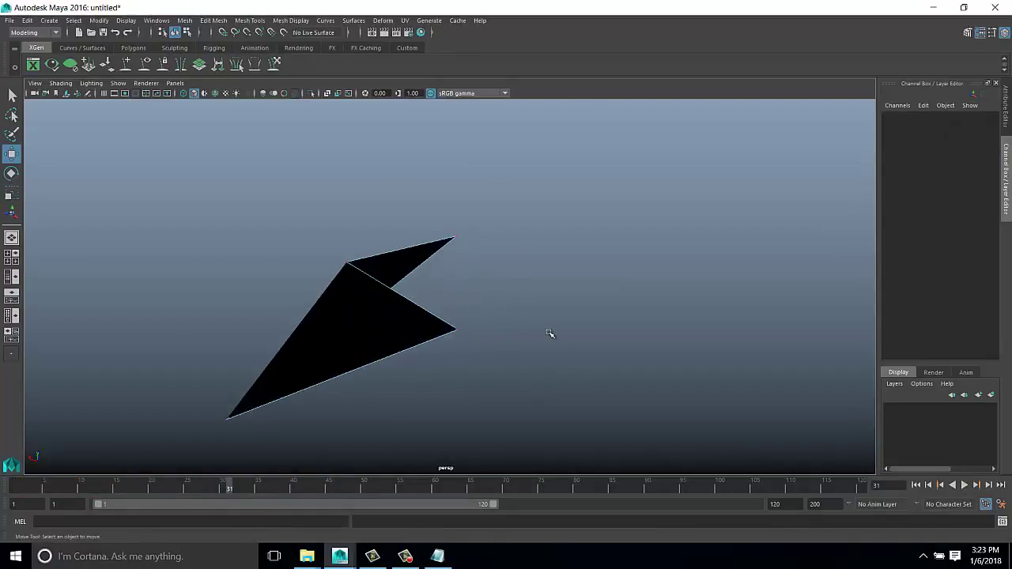
left_click(402, 243)
key("Delete")
key("ctrl+z")
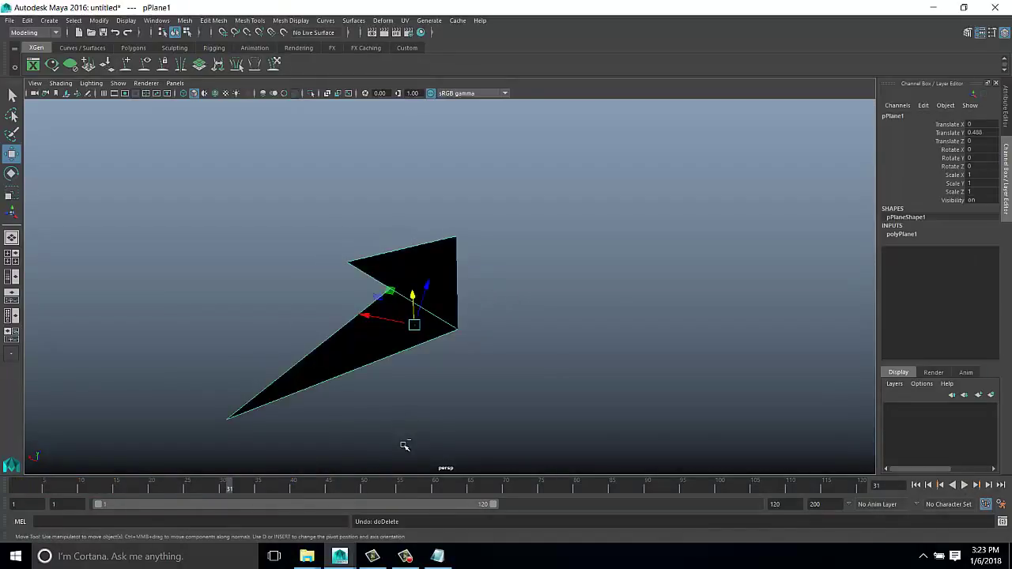
Key the plane at frame 1, move it upper right at frame 14, play back, then delete it
left_click_drag(159, 486, 27, 484)
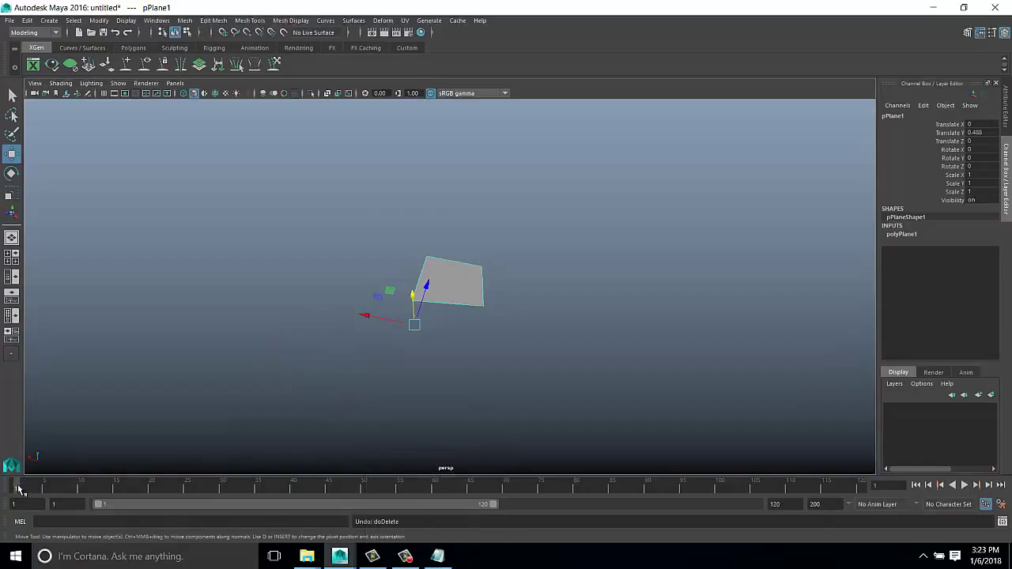
key("s")
left_click(110, 486)
mouse_move(414, 324)
left_mouse_down()
mouse_move(688, 222)
mouse_move(568, 271)
left_mouse_up()
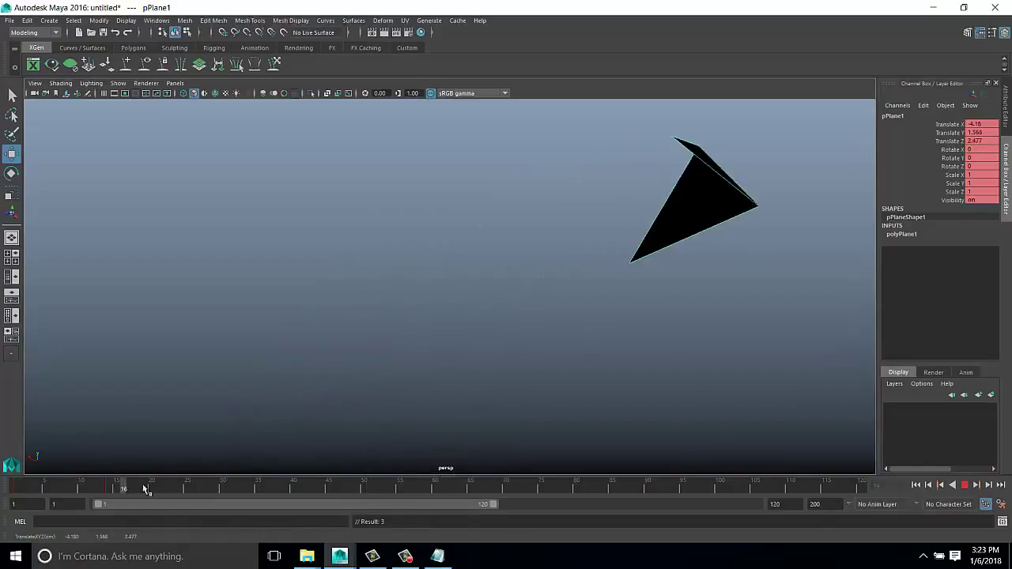
left_click(964, 485)
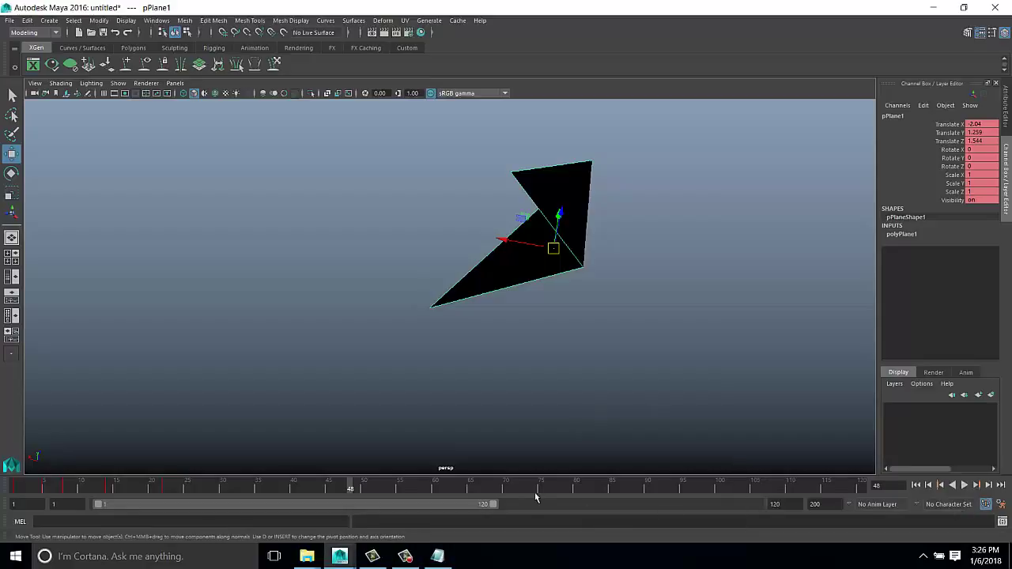
key("alt+shift+v")
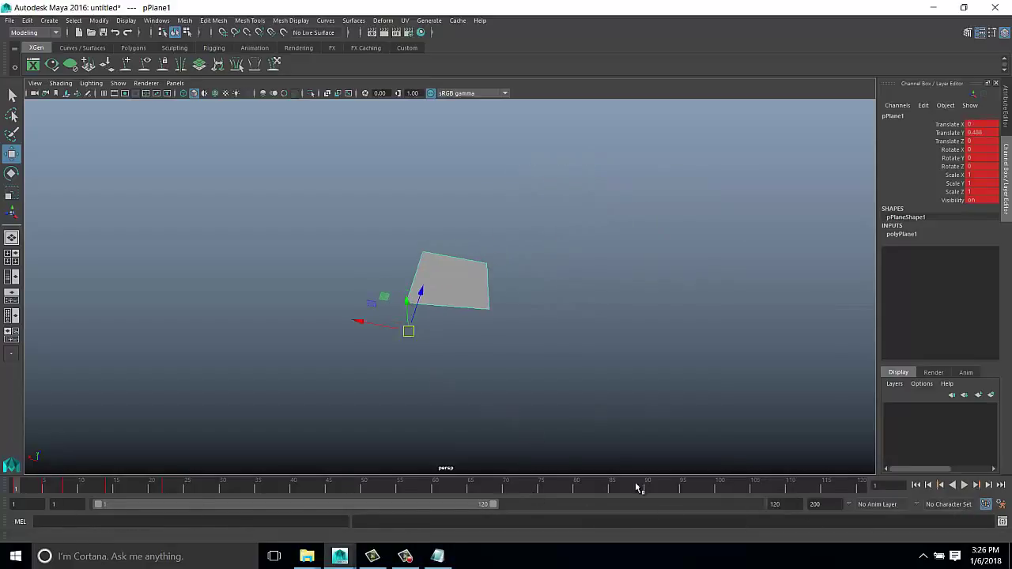
left_click(964, 484)
key("alt+shift+v")
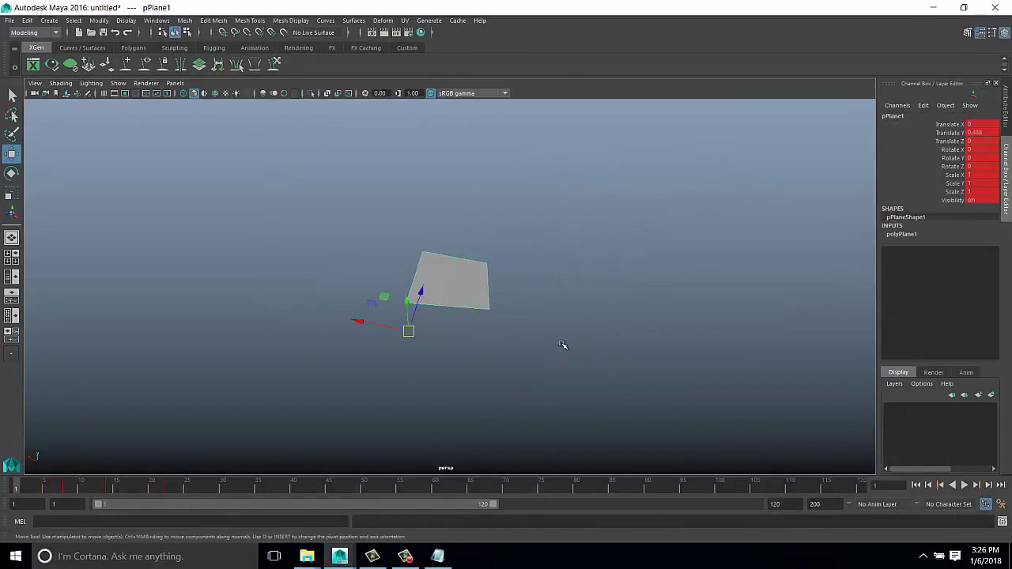
key("Delete")
Create a polygon cube from the Shift+right-click marking menu and orbit around it
right_click_drag(517, 291, 510, 319, "shift")
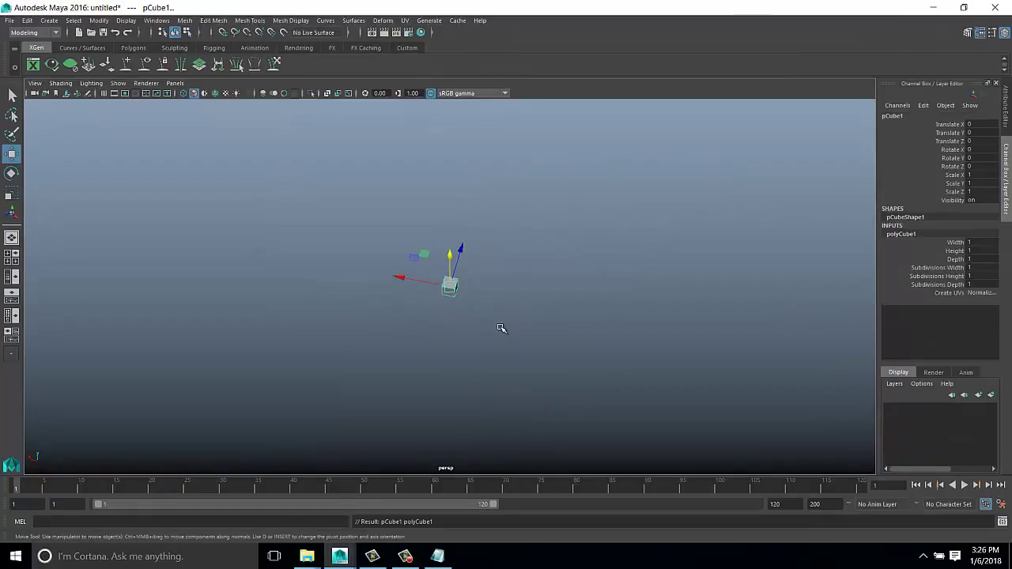
scroll(450, 310, "up", 5)
mouse_move(450, 309)
left_mouse_down("alt")
mouse_move(454, 297)
mouse_move(613, 271)
left_mouse_up("alt")
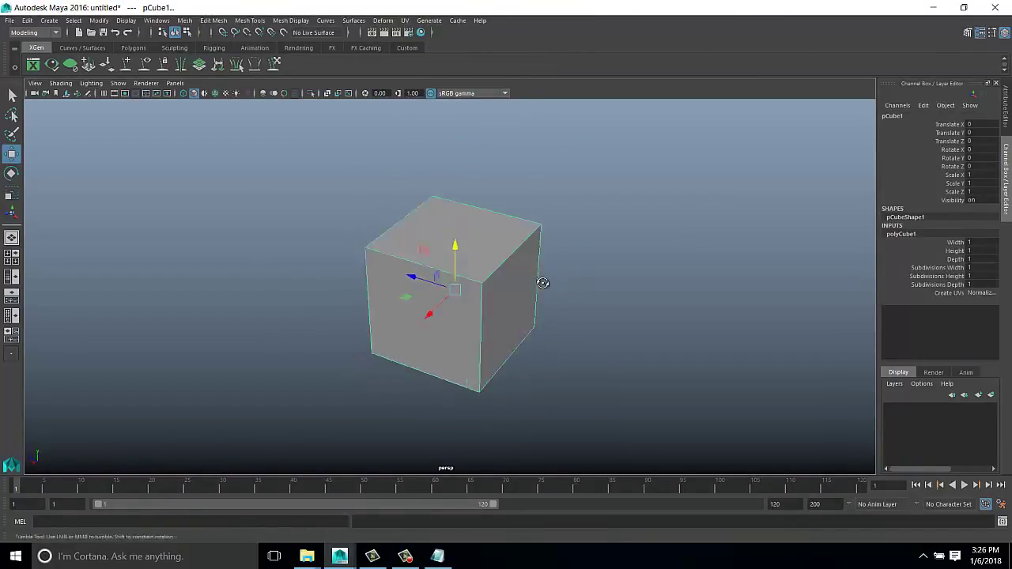
left_click_drag(559, 301, 583, 295, "alt")
left_click(583, 295)
right_click_drag(628, 211, 645, 214)
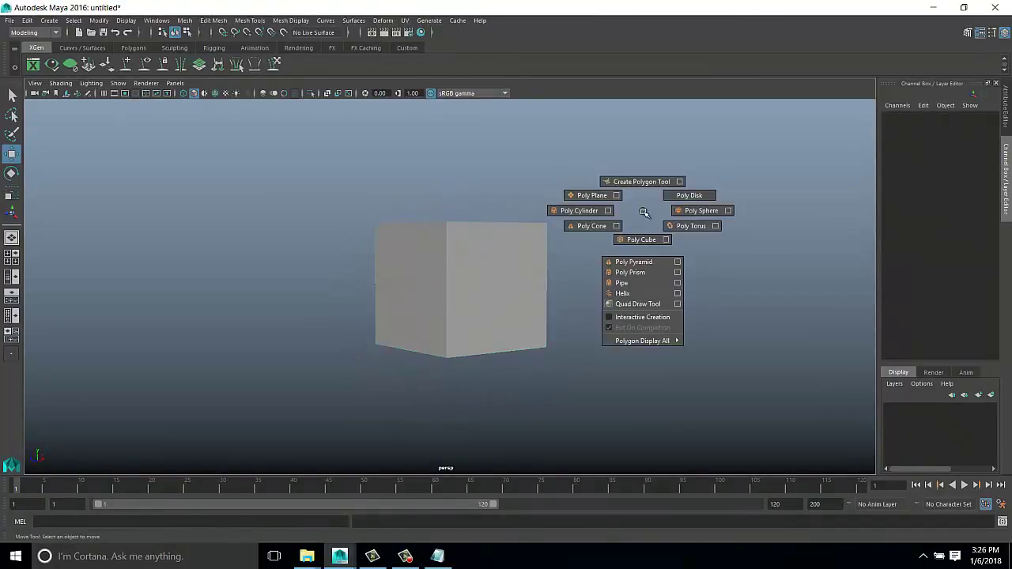
left_click(519, 294)
left_click(727, 215)
Add a polygon cone beside the cube and select its bottom edge loop from below
right_click_drag(731, 206, 680, 222, "shift")
mouse_move(515, 276)
left_mouse_down()
mouse_move(554, 262)
mouse_move(585, 227)
mouse_move(546, 236)
left_mouse_up()
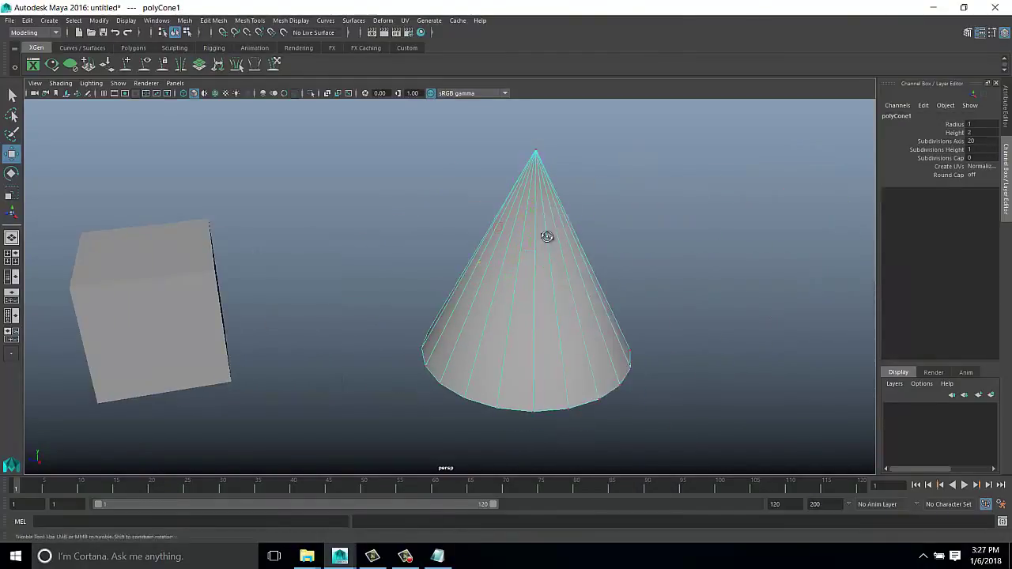
scroll(546, 237, "down", 3)
mouse_move(560, 298)
left_mouse_down("alt")
mouse_move(689, 436)
mouse_move(497, 335)
mouse_move(524, 234)
left_mouse_up("alt")
left_click(524, 234)
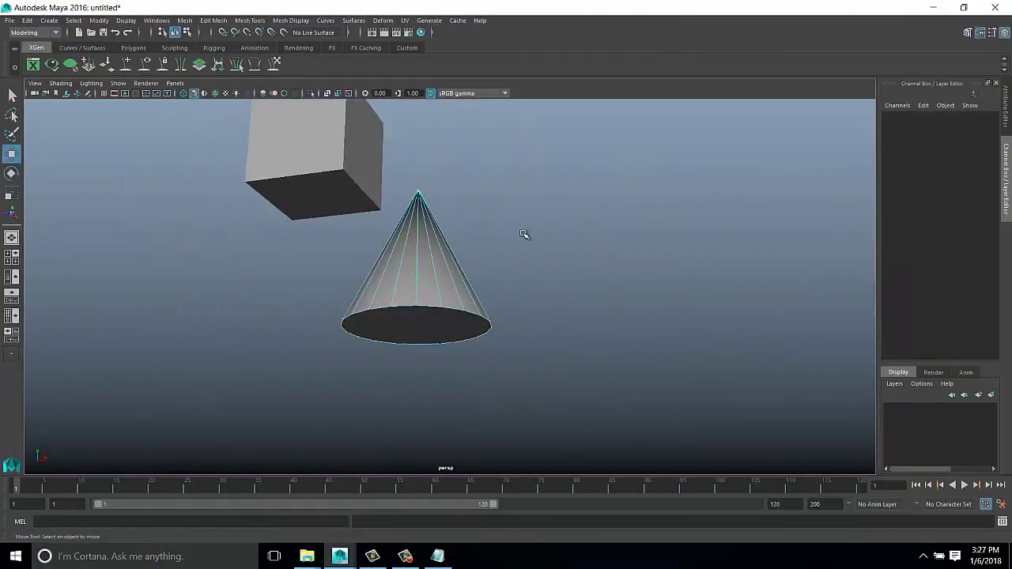
double_click(489, 326)
mouse_move(488, 325)
left_mouse_down("alt")
mouse_move(480, 245)
mouse_move(598, 384)
mouse_move(515, 276)
mouse_move(641, 251)
mouse_move(506, 261)
mouse_move(364, 306)
mouse_move(490, 293)
mouse_move(398, 333)
mouse_move(644, 250)
mouse_move(567, 295)
mouse_move(540, 265)
mouse_move(452, 248)
mouse_move(572, 244)
mouse_move(484, 229)
left_mouse_up("alt")
scroll(641, 251, "up", 3)
scroll(641, 251, "down", 3)
Switch the cone to edge mode, edit a base edge toward the star shape, and play
left_click(364, 307)
left_click(364, 307)
right_click(484, 229)
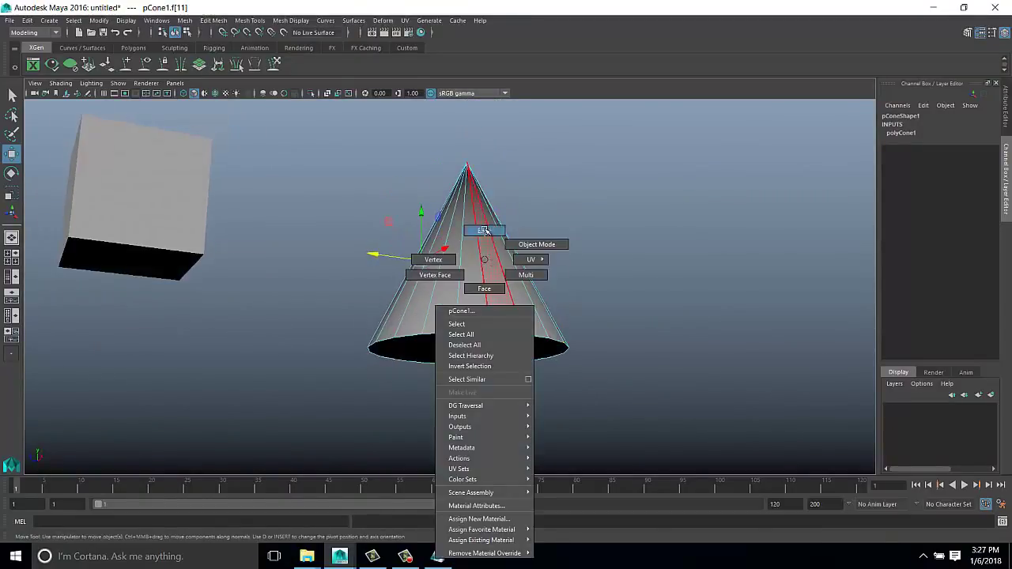
left_click(483, 229)
left_click_drag(280, 255, 33, 488, "alt")
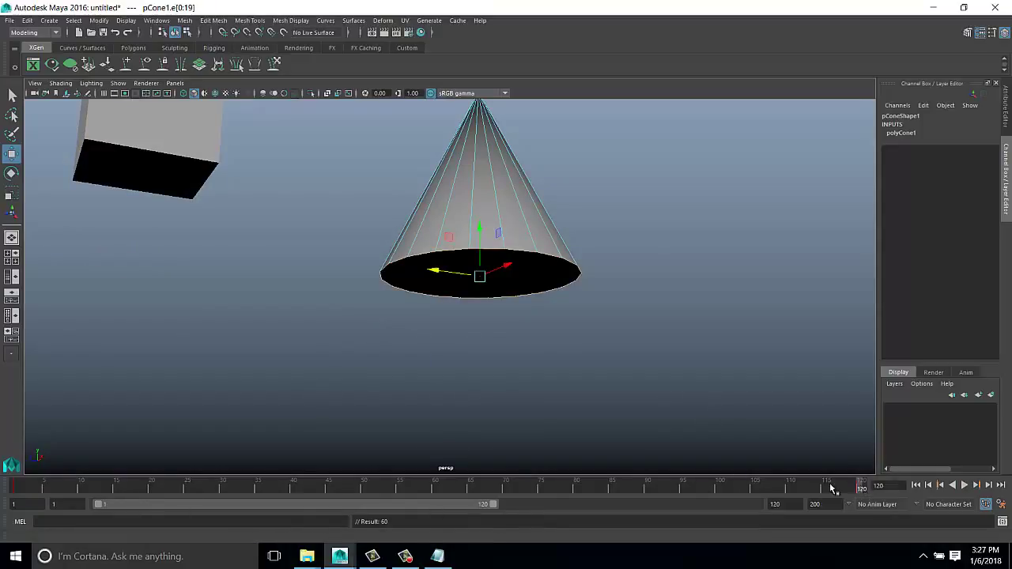
left_click(515, 282)
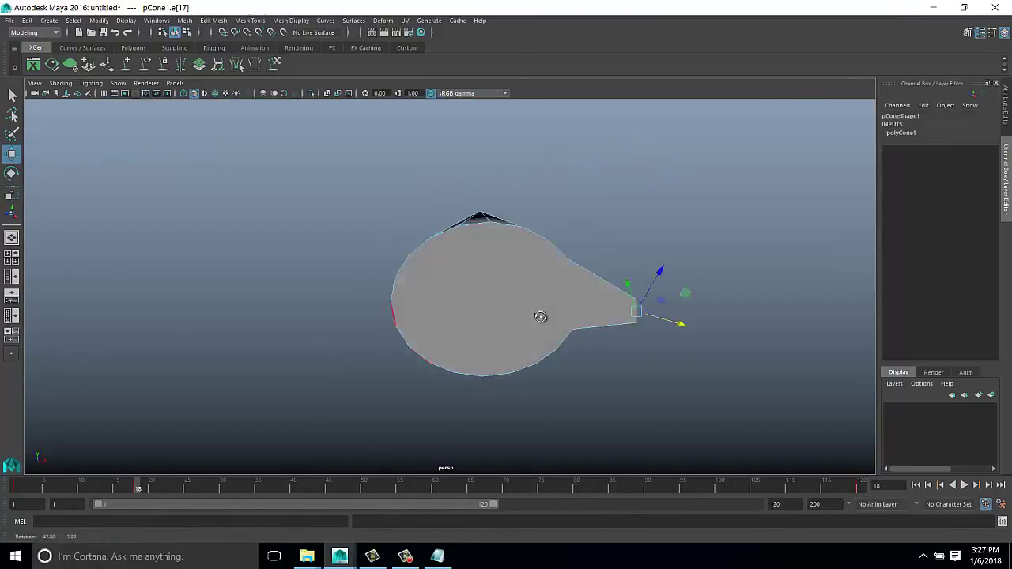
key("shift+z")
key("shift+z")
key("shift+z")
key("shift+z")
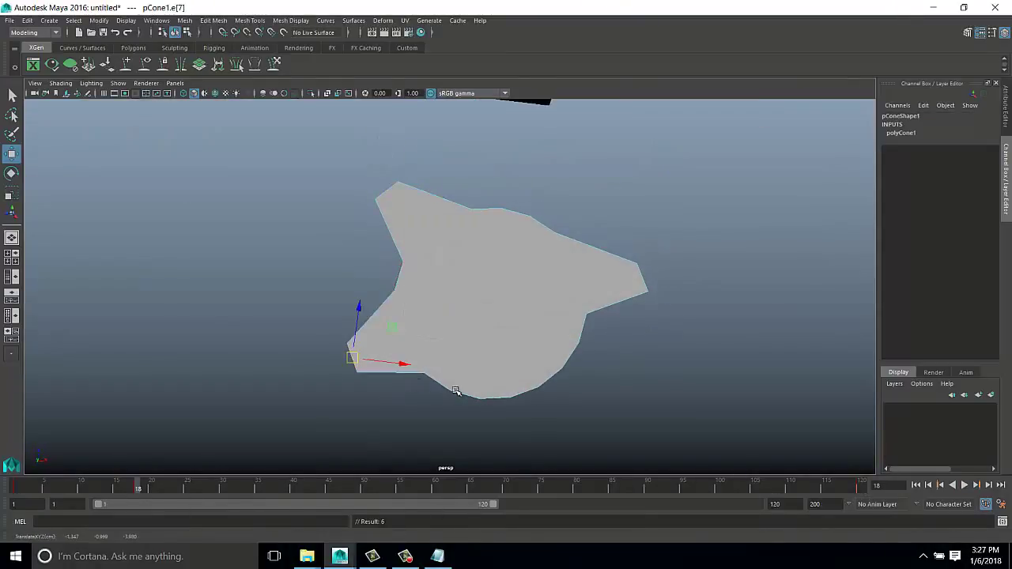
key("shift+z")
key("shift+z")
key("shift+z")
key("z")
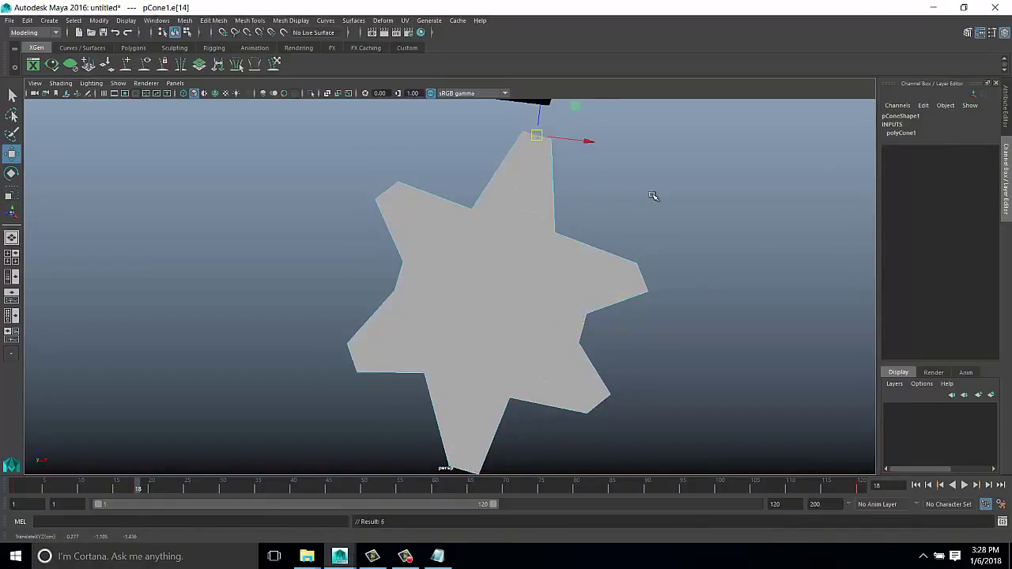
key("z")
key("z")
key("z")
key("alt+v")
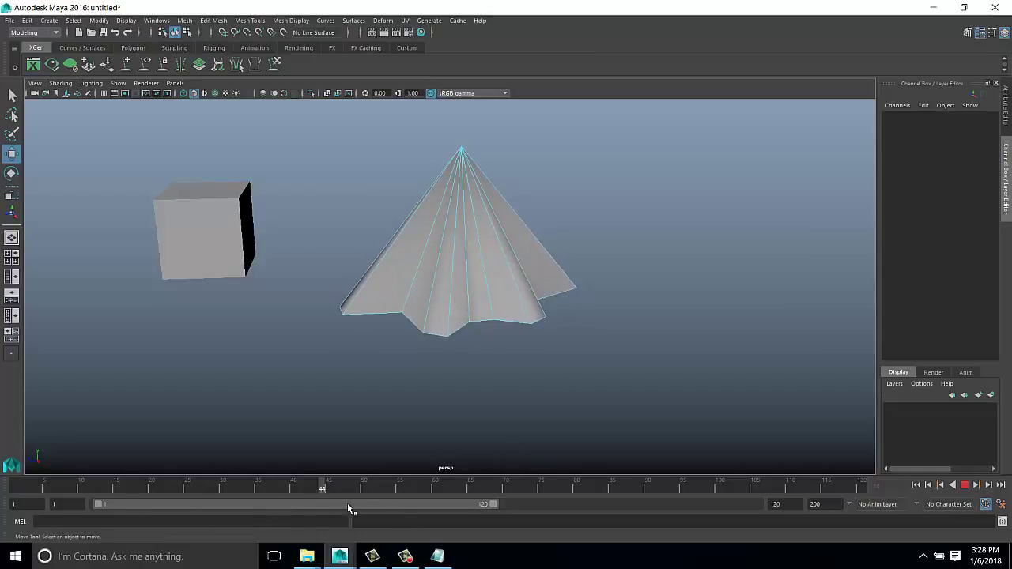
Select a cone edge, replay the deformation, then return pCone1 to object mode with Rotate
right_click_drag(498, 216, 492, 198)
left_click(431, 179)
key("z")
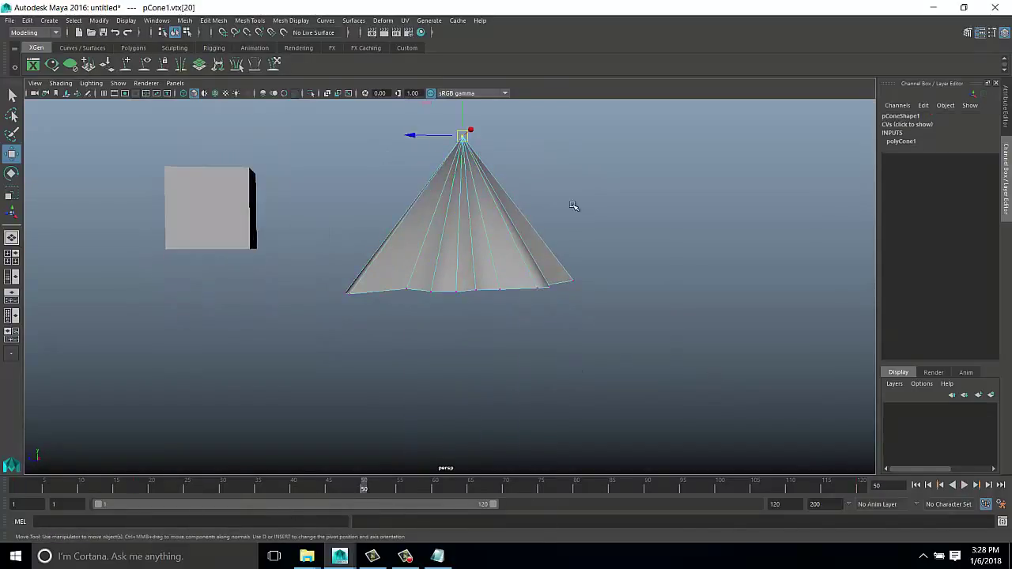
key("alt+v")
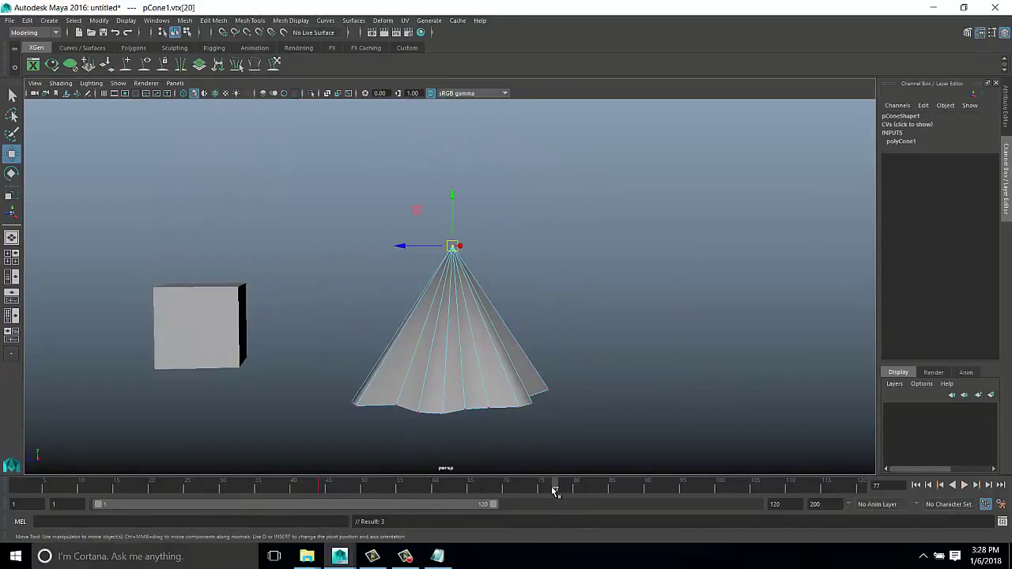
mouse_move(553, 490)
left_mouse_down()
mouse_move(443, 483)
mouse_move(451, 491)
left_mouse_up()
key("alt+v")
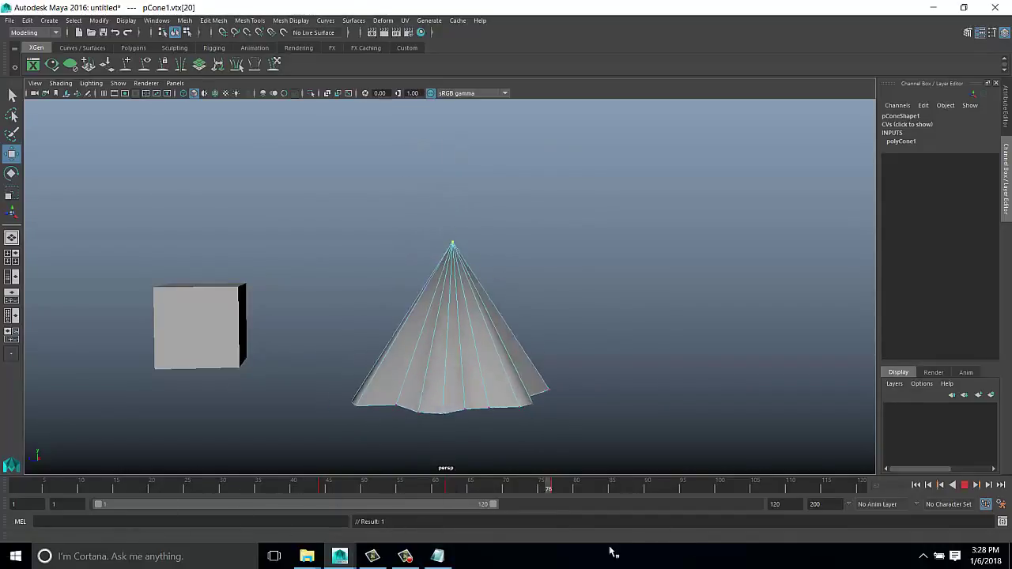
key("F8")
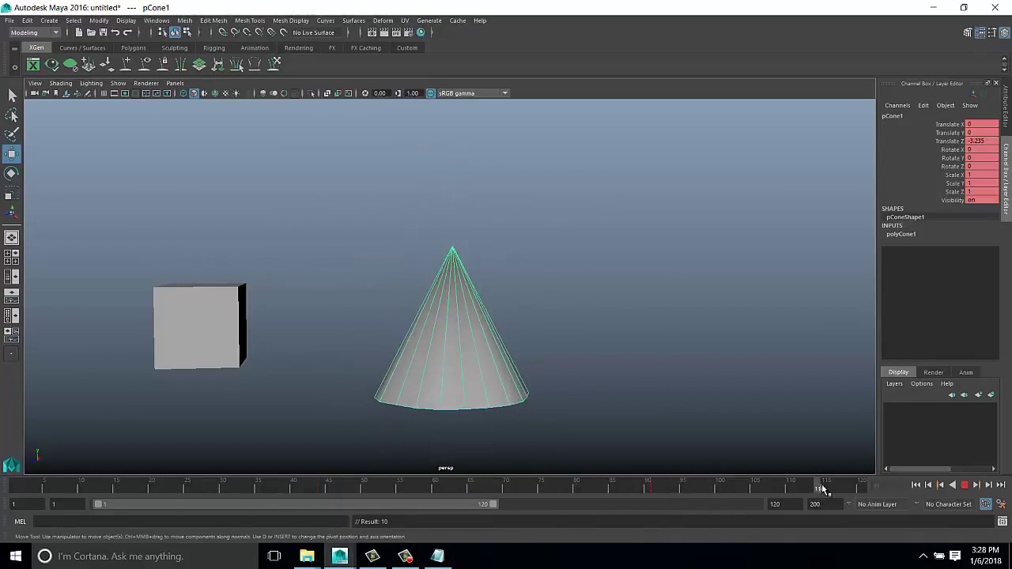
key("e")
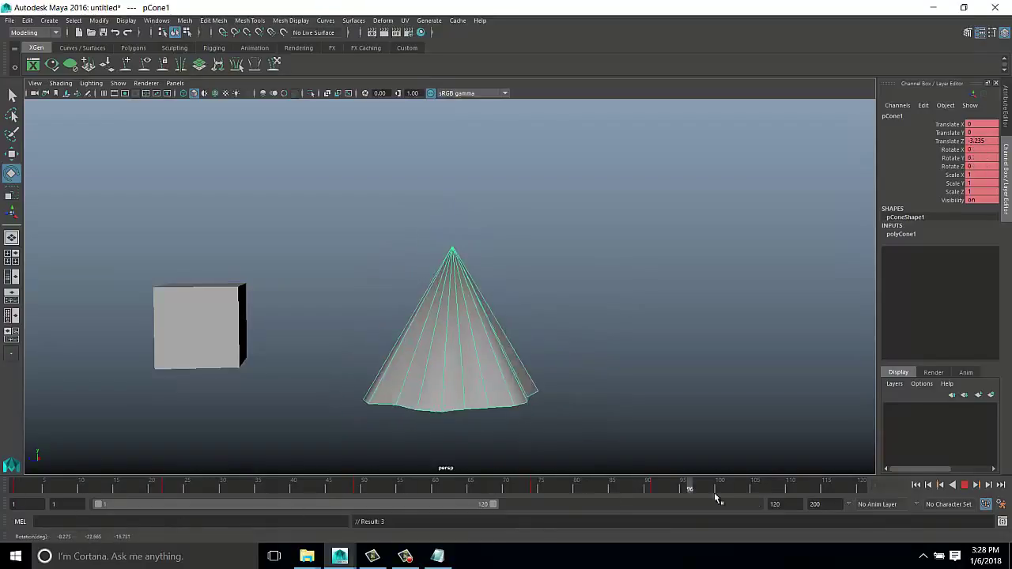
Stop playback and delete the cone
key("Escape")
left_click(298, 311)
left_click_drag(761, 153, 192, 338)
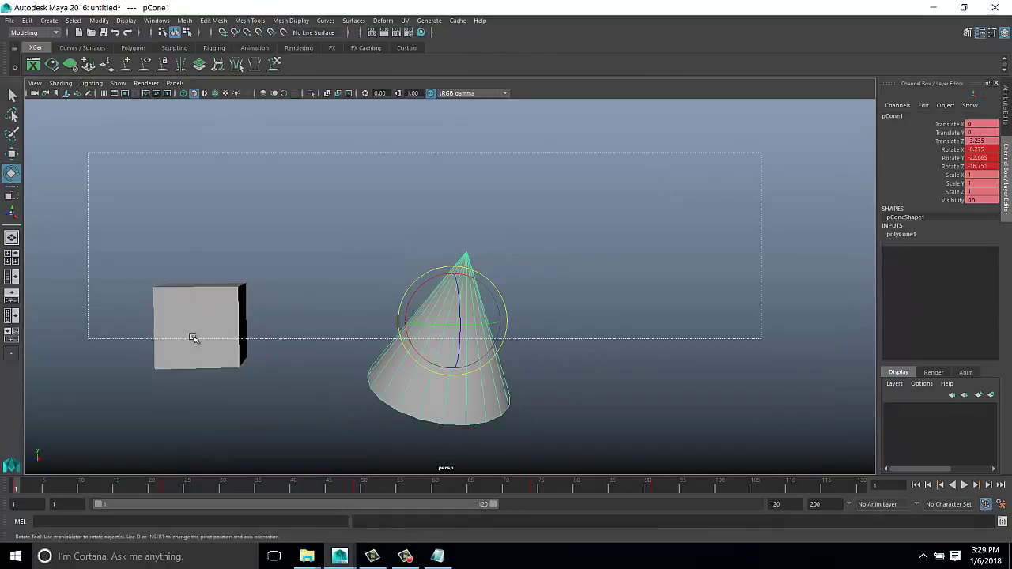
key("Delete")
Frame the cube, inspect a corner vertex, then display it as wireframe in object mode
left_click(198, 324)
key("f")
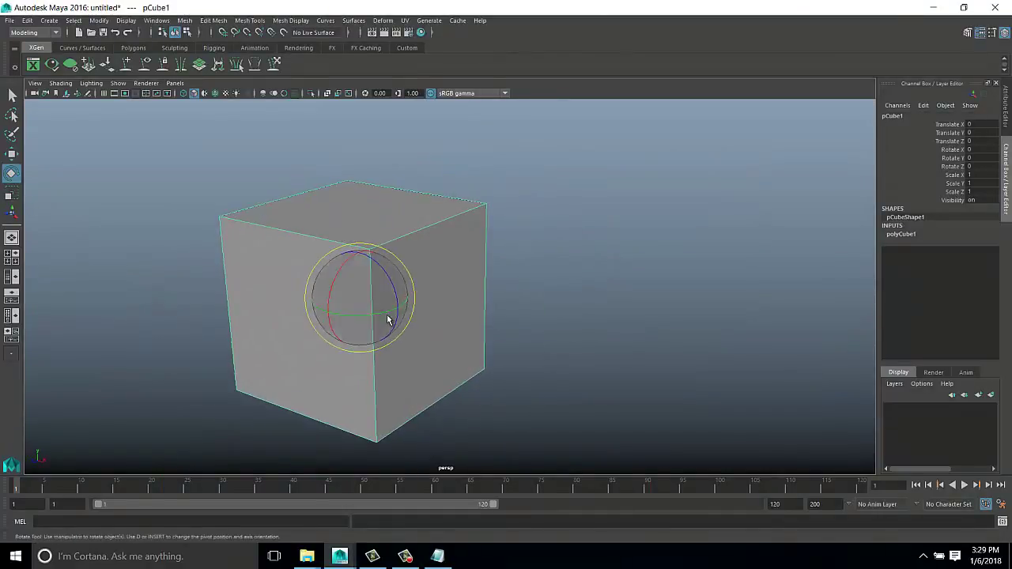
key("q")
left_click_drag(387, 320, 524, 256, "alt")
right_click_drag(502, 261, 503, 222)
left_click(542, 177)
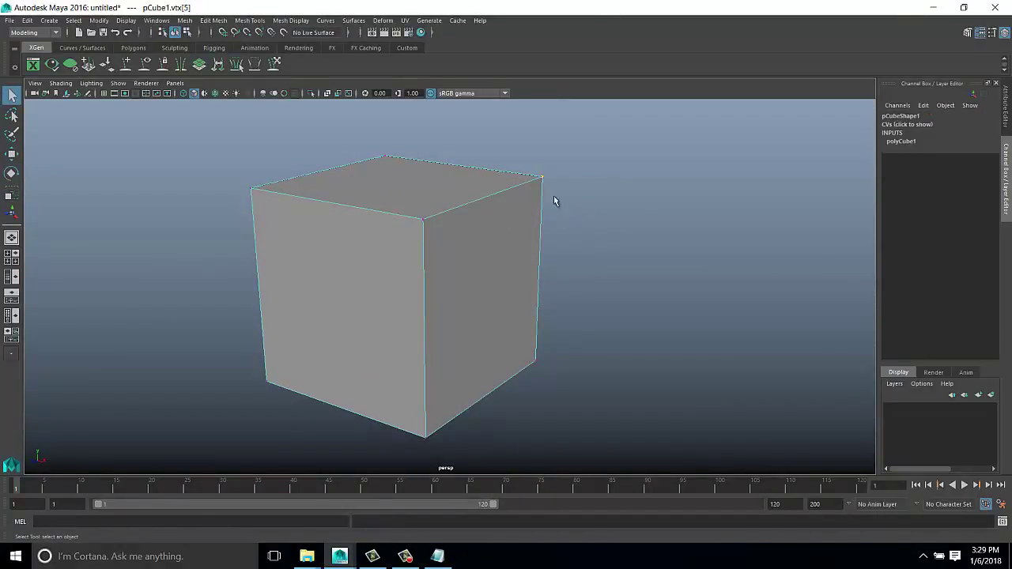
left_click(580, 167)
left_click(441, 208)
key("4")
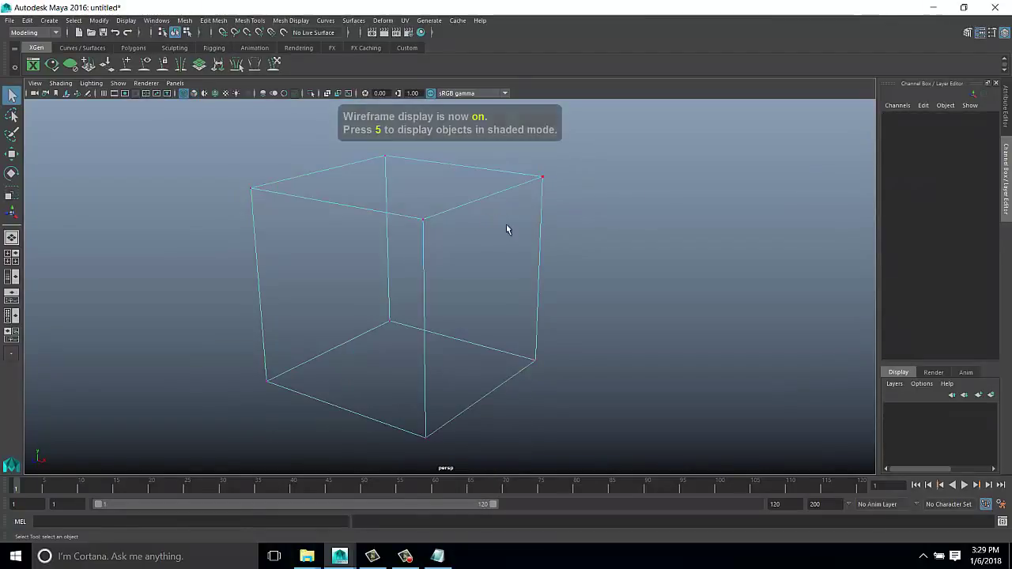
key("F8")
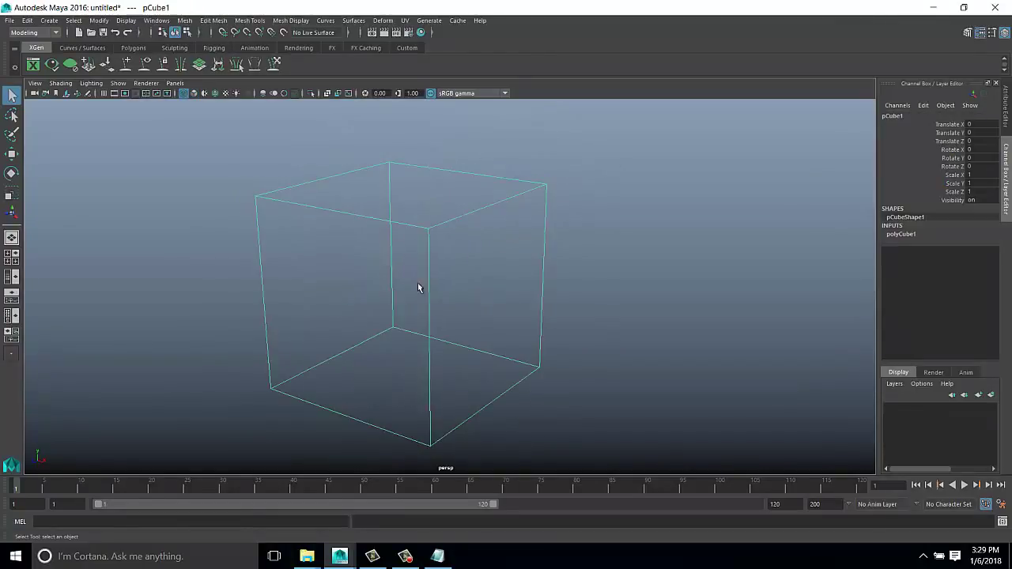
Open the Attribute Editor on pCube1 and expand Drawing Overrides, Selection, Pivots and Limit Information
left_click(1007, 102)
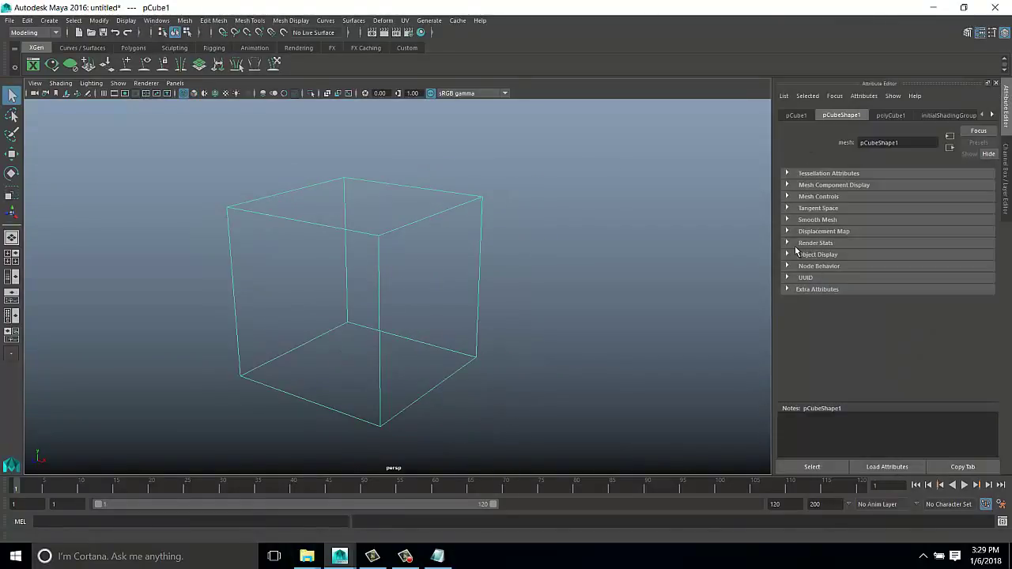
key("Up")
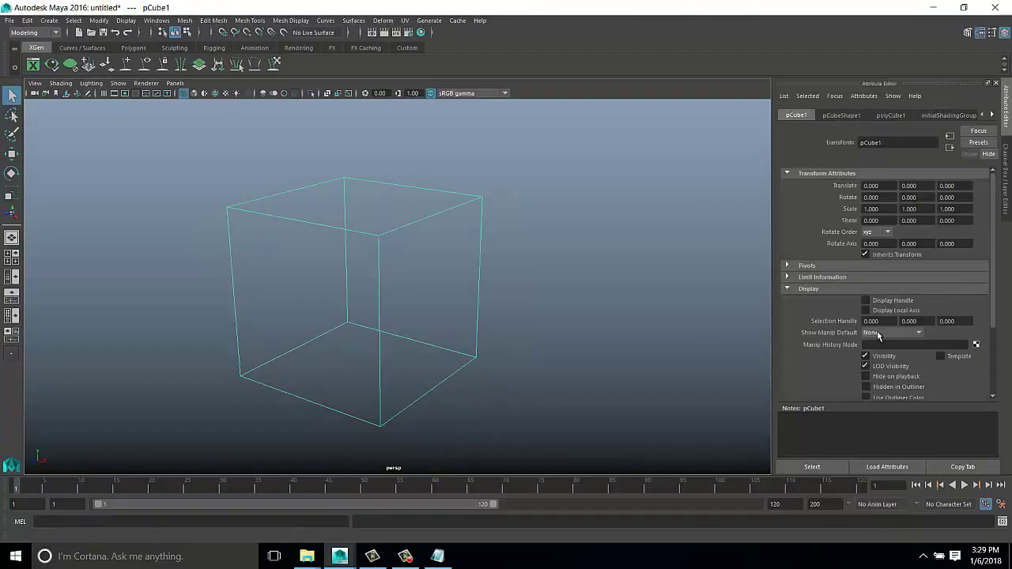
scroll(829, 378, "down", 2)
scroll(840, 362, "down", 4)
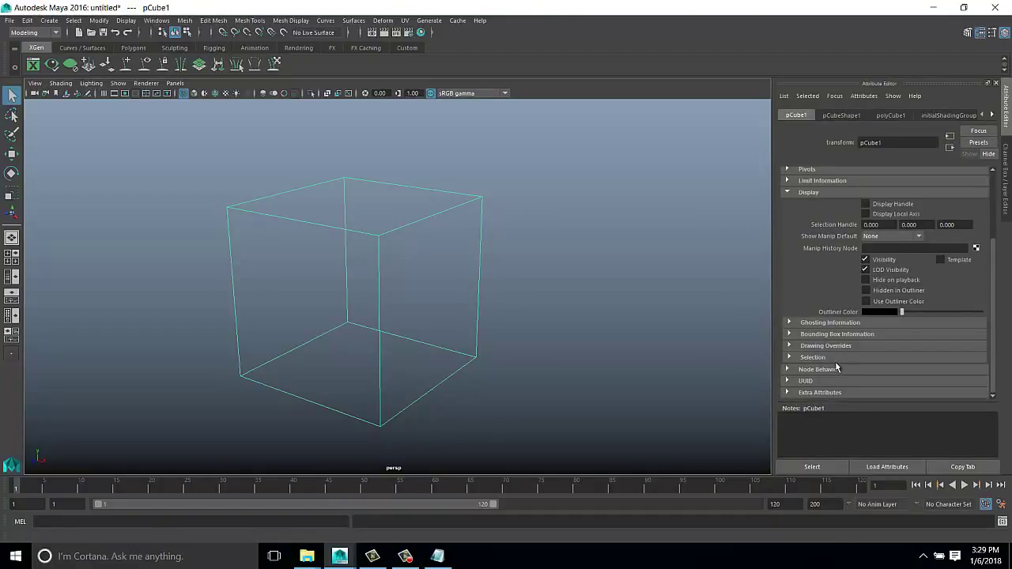
scroll(838, 367, "down", 1)
left_click(822, 346)
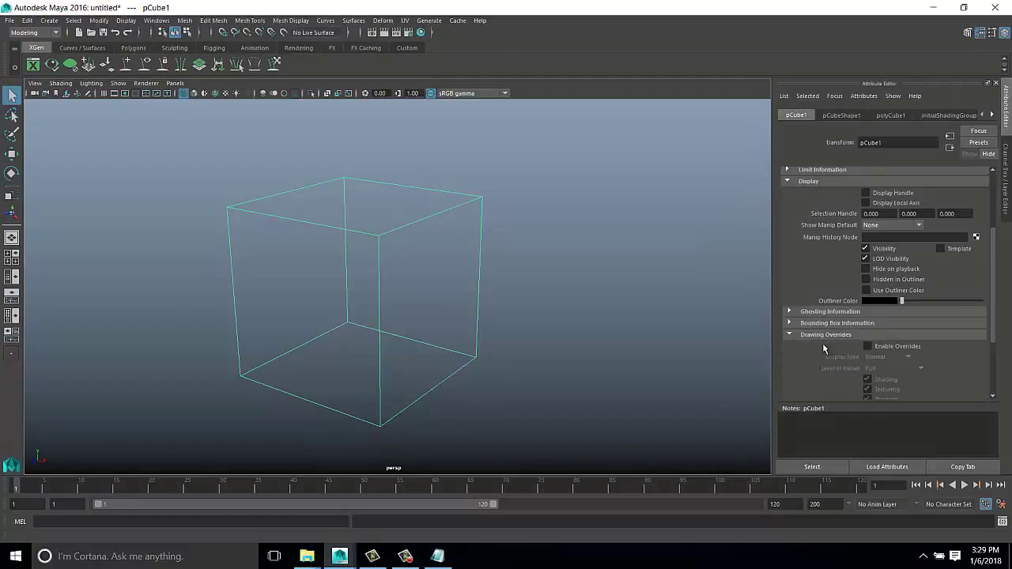
left_click(823, 336)
scroll(832, 395, "down", 1)
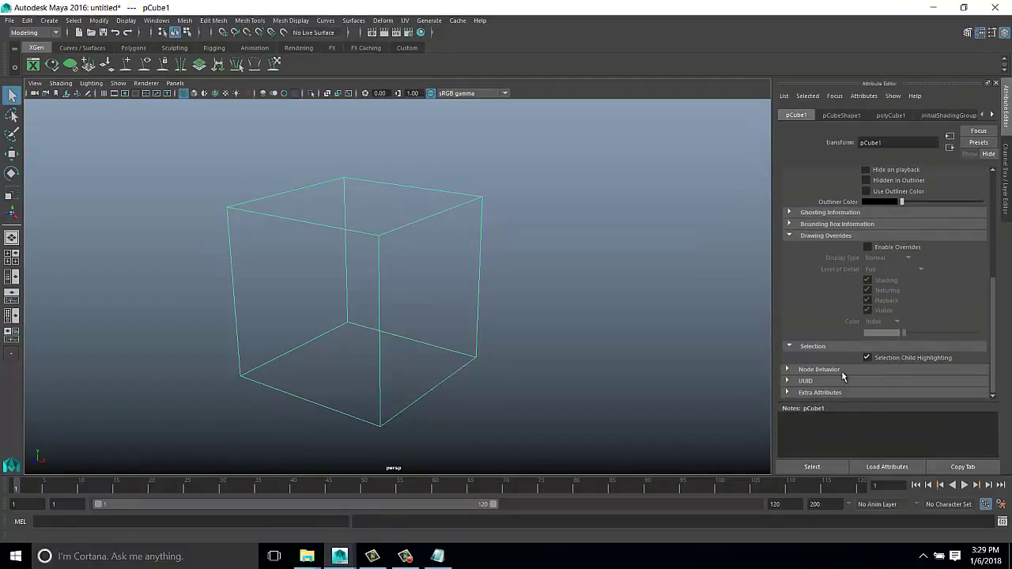
scroll(841, 371, "up", 2)
scroll(893, 319, "up", 5)
scroll(803, 269, "up", 5)
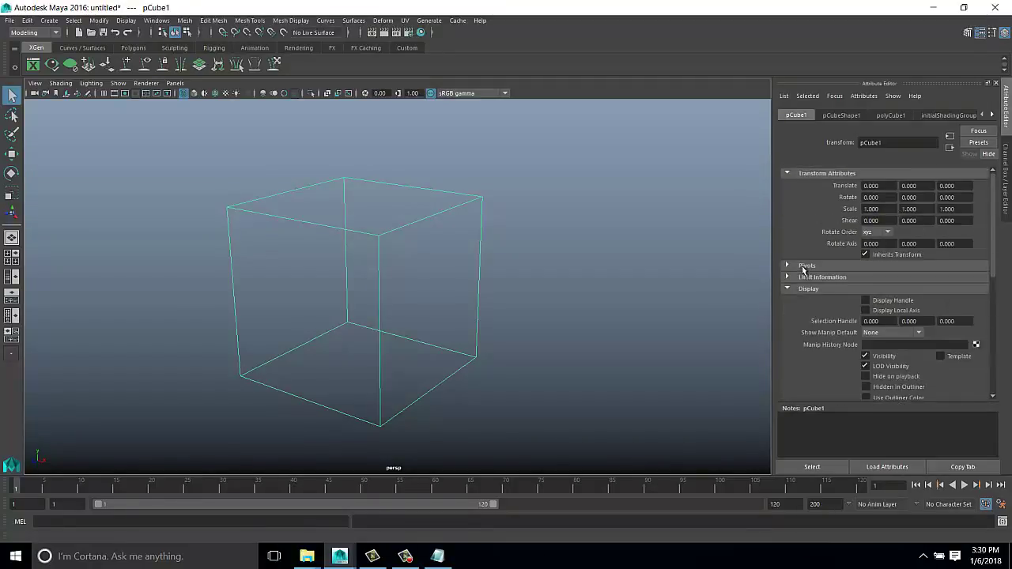
left_click(804, 266)
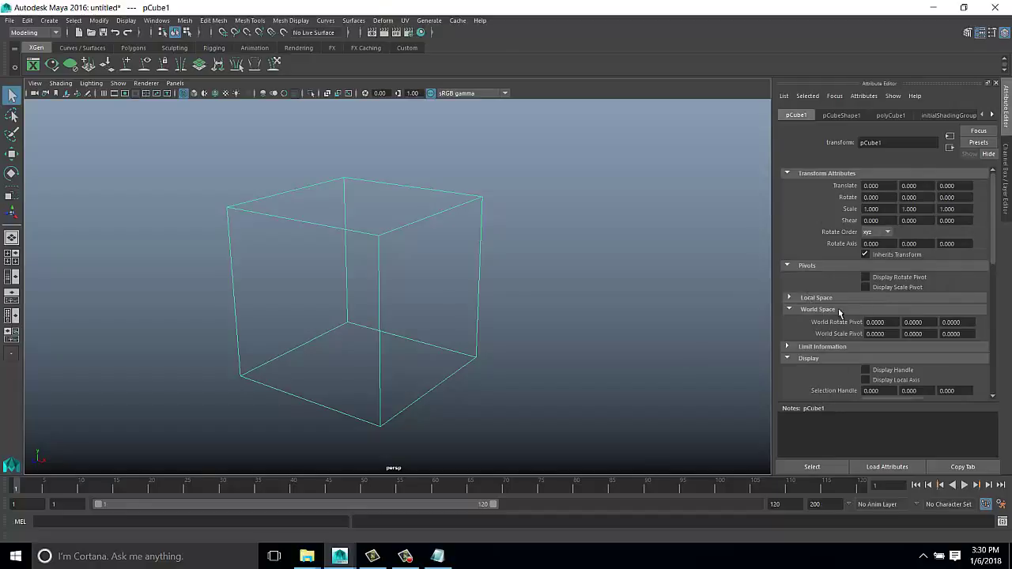
left_click(816, 299)
scroll(873, 331, "down", 1)
left_click(824, 346)
scroll(860, 390, "down", 3)
scroll(861, 390, "down", 3)
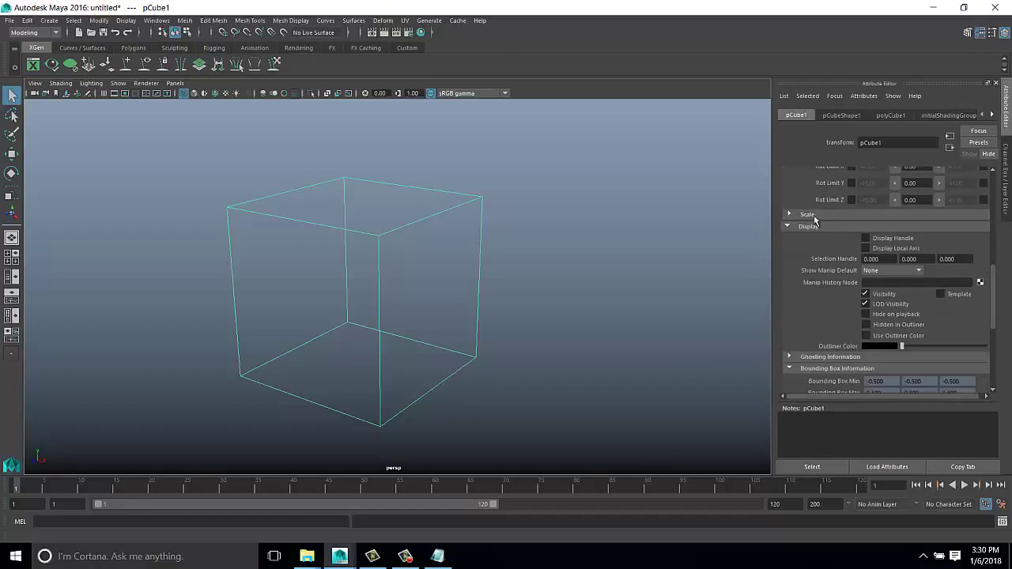
scroll(844, 368, "down", 3)
scroll(881, 354, "down", 3)
scroll(842, 378, "up", 3)
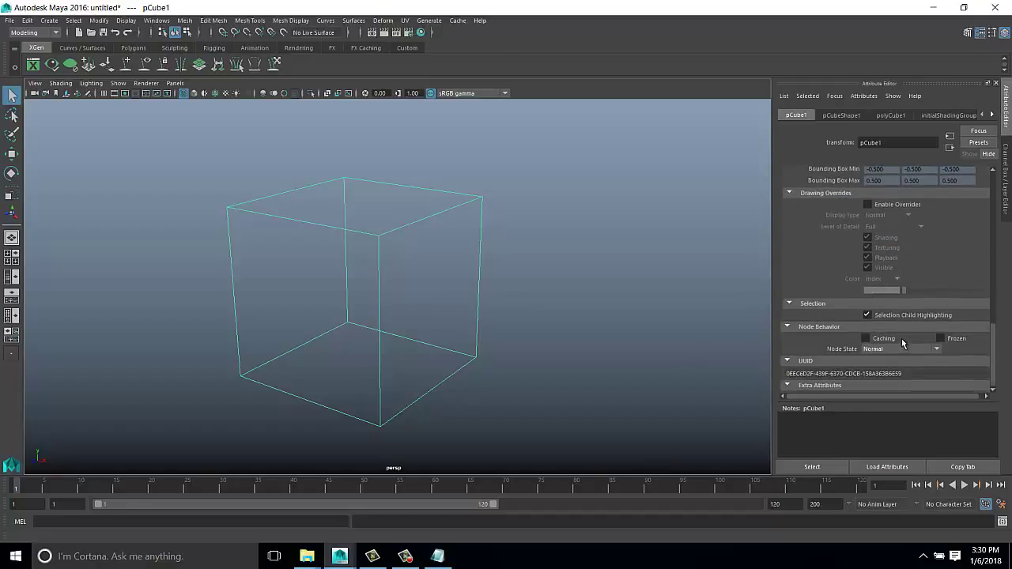
scroll(854, 261, "up", 3)
On the pCubeShape1 tab, look through Mesh Controls, Render Stats and Object Display
left_click(850, 116)
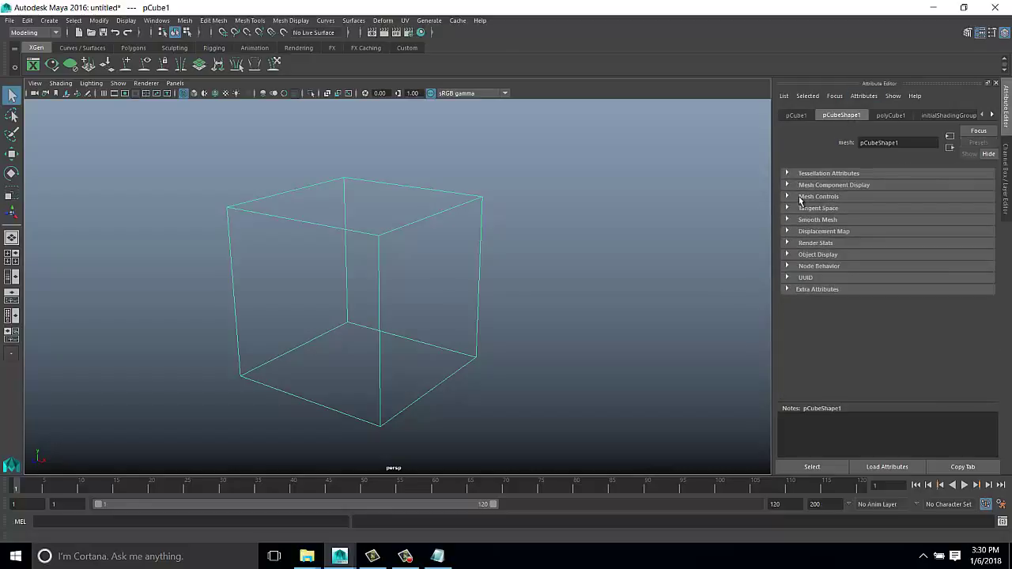
left_click(800, 197)
left_click(798, 196)
left_click(801, 243)
scroll(839, 305, "down", 1)
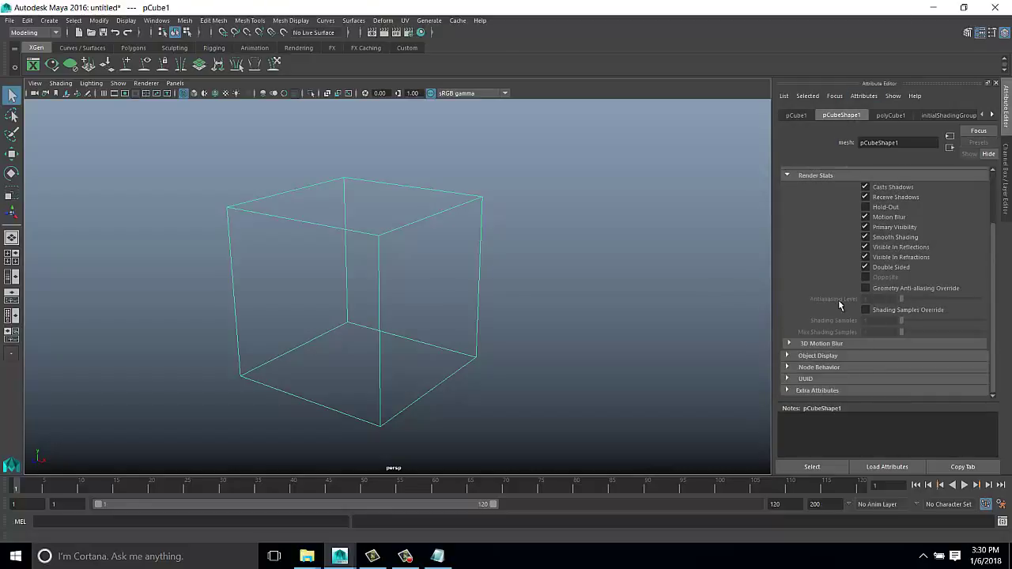
left_click(841, 355)
scroll(937, 370, "down", 2)
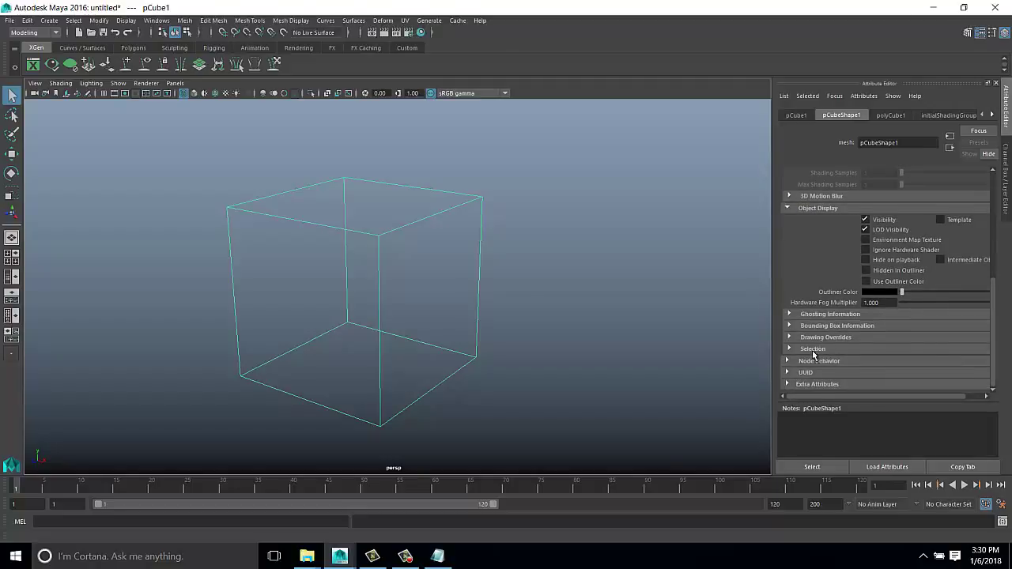
Browse polyCube1 and initialShadingGroup, return to pCube1, and leave Node State at Normal
left_click(890, 115)
left_click(941, 115)
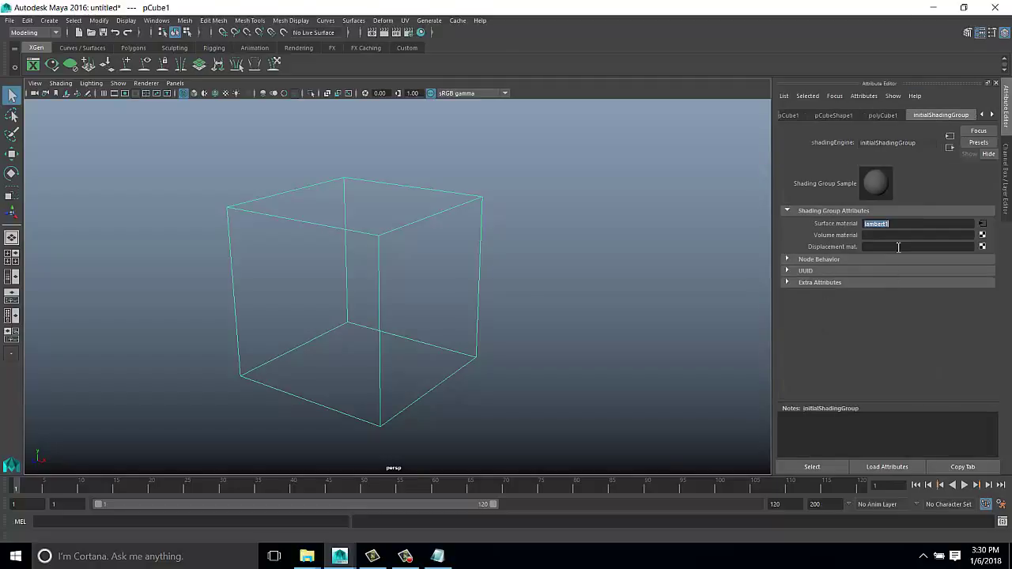
left_click(792, 116)
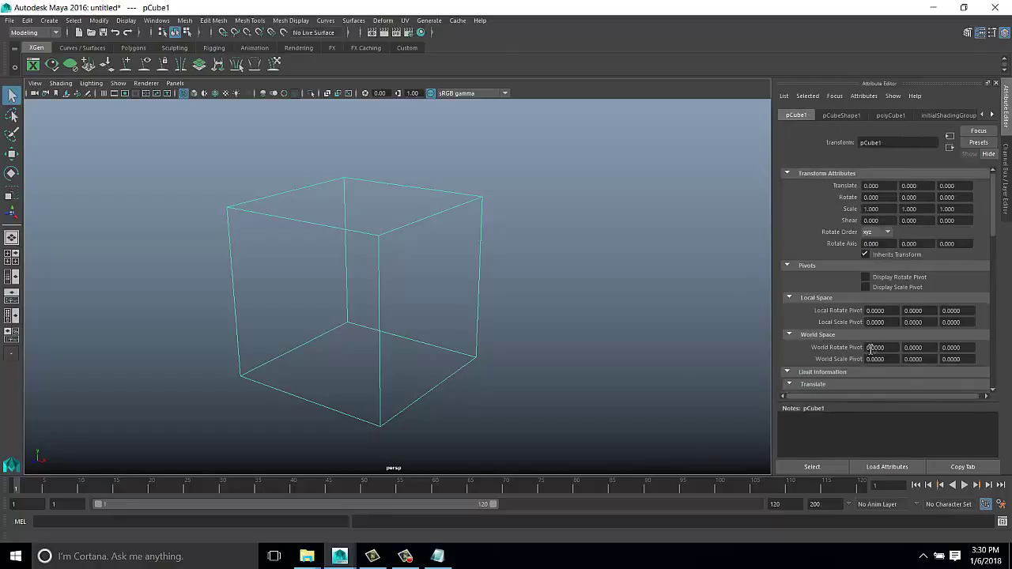
left_click_drag(995, 205, 1006, 337)
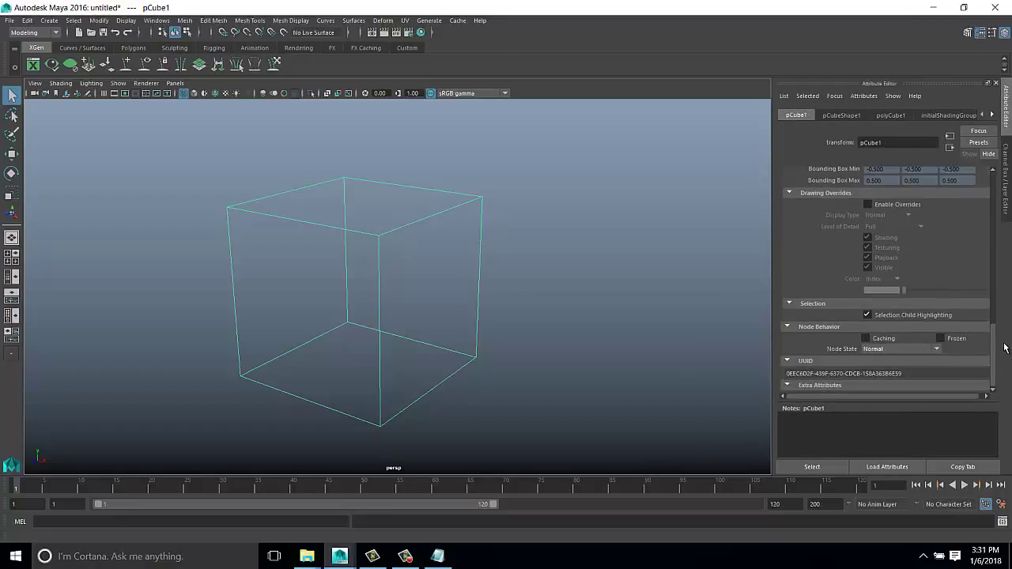
left_click(938, 349)
left_click(940, 350)
left_click_drag(1003, 350, 978, 237)
left_click(527, 295)
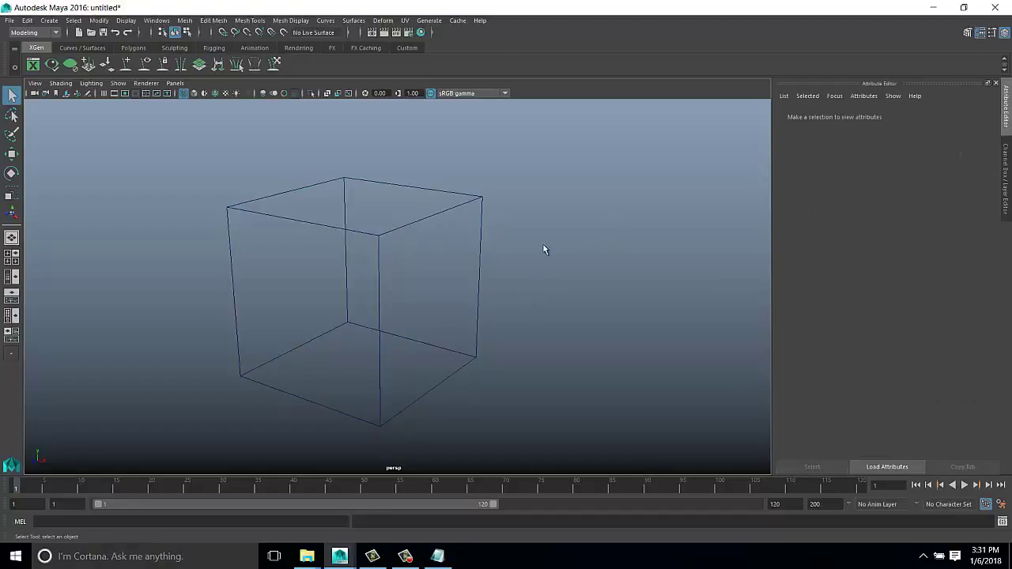
left_click(469, 274)
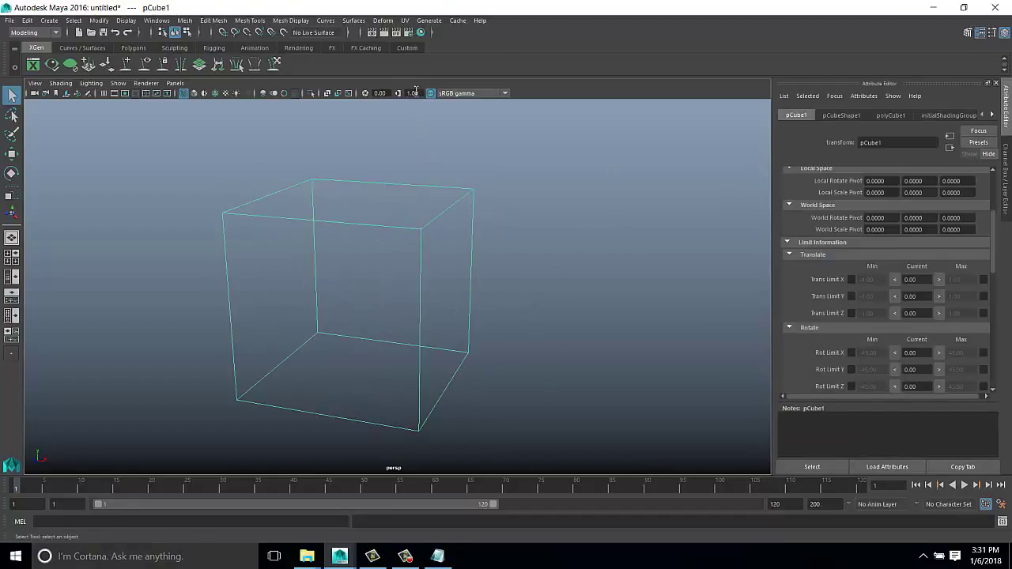
Render the current view, close Render View, and restore the Channel Box with the cube in object mode
left_click(384, 33)
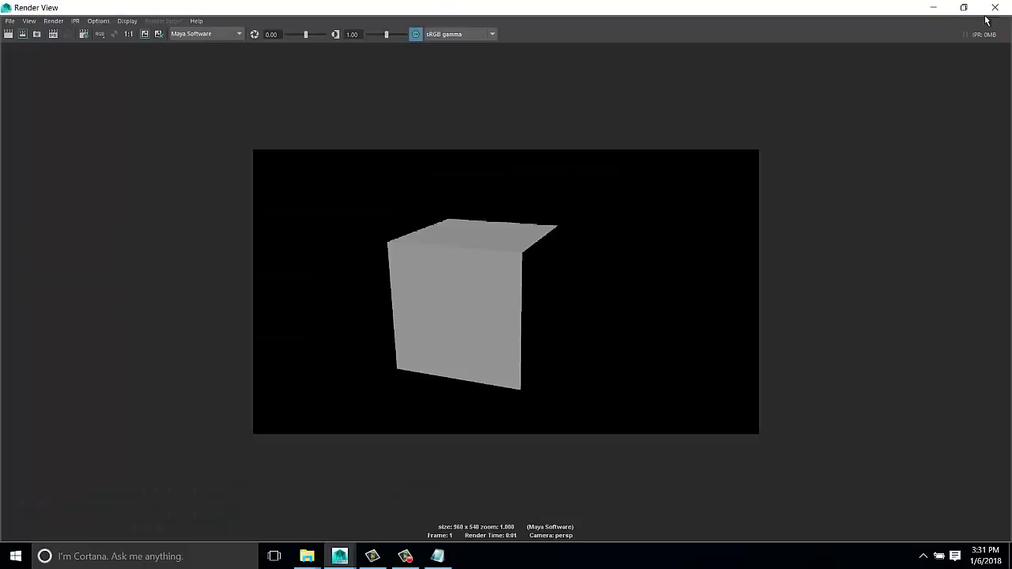
left_click(994, 7)
left_click(419, 230)
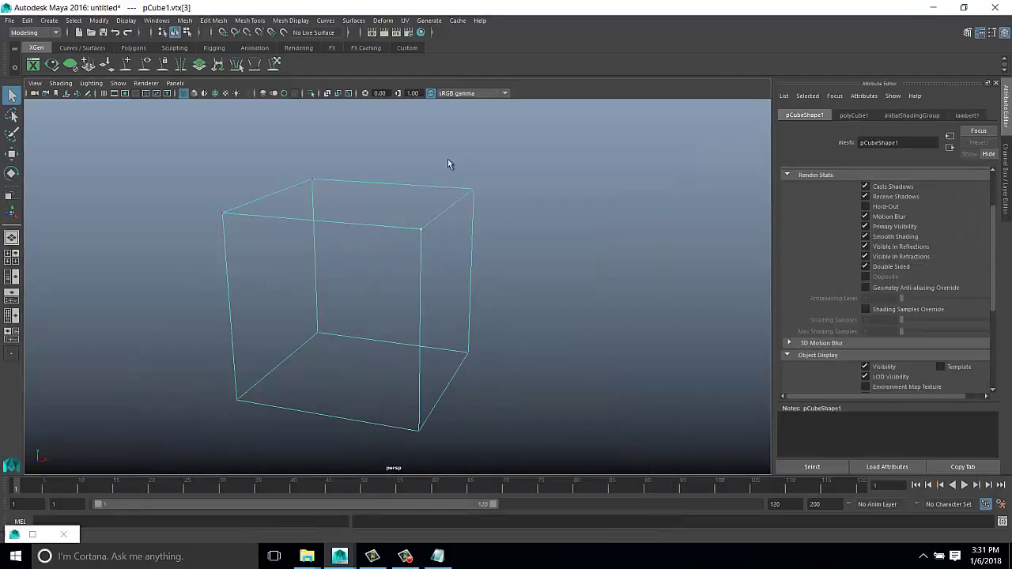
right_click_drag(419, 233, 469, 223)
mouse_move(375, 276)
left_mouse_down("alt")
mouse_move(441, 316)
mouse_move(455, 304)
left_mouse_up("alt")
key("ctrl+space")
key("ctrl+space")
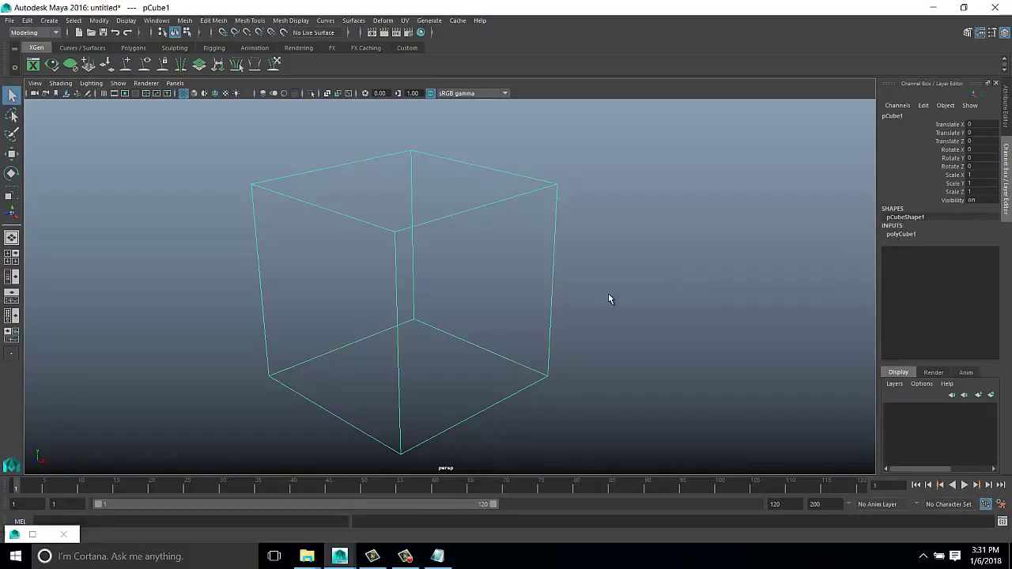
Raise polyCube1 Subdivisions Height to add horizontal divisions along the cube
left_click_drag(608, 299, 528, 291, "alt")
left_click(901, 234)
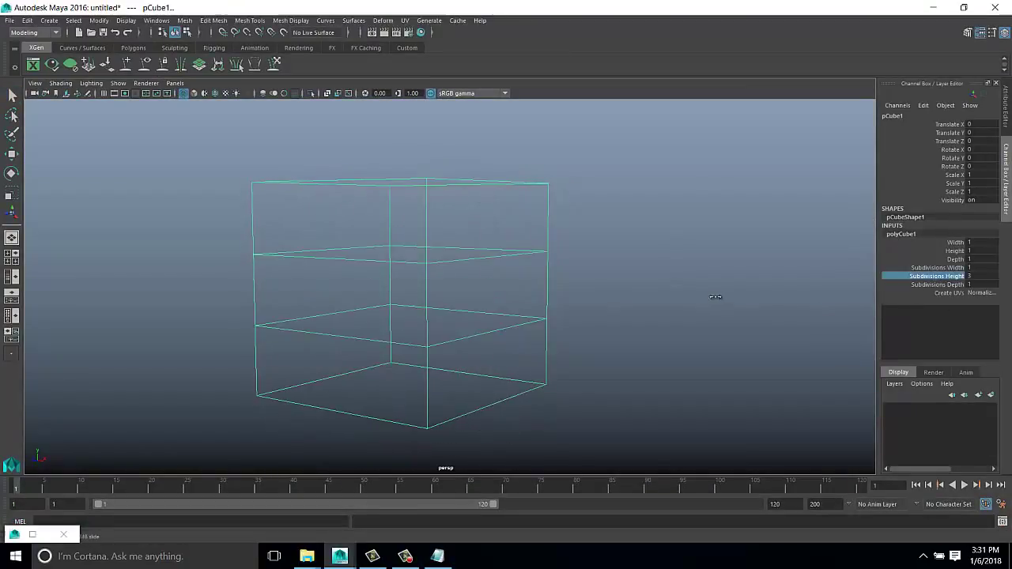
middle_click_drag(825, 308, 641, 242)
left_click(625, 245)
left_click_drag(624, 245, 564, 253, "alt")
left_click(564, 205)
Add a 'loop-----' heading to the Notepad notes and return to Maya
left_click(437, 556)
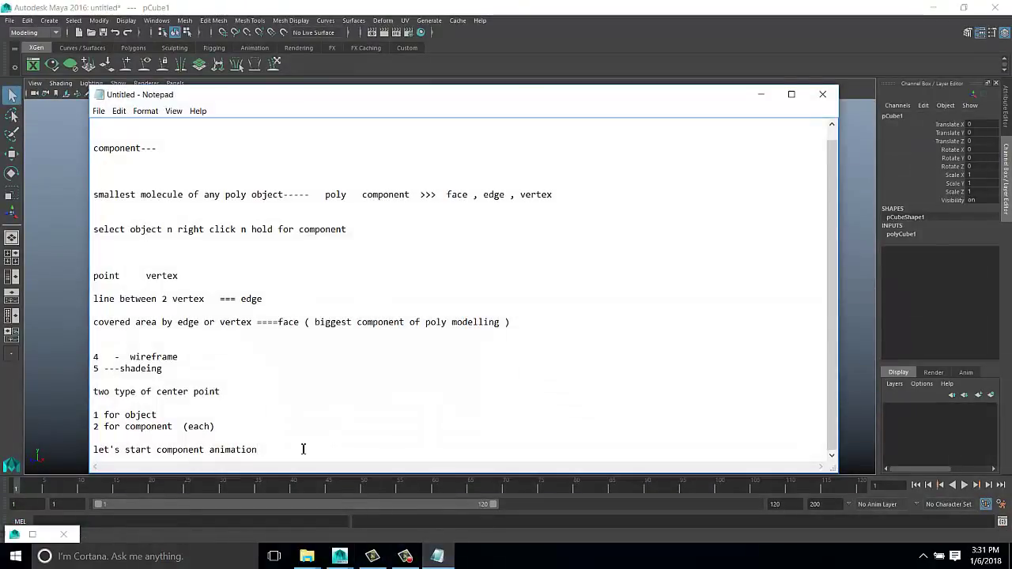
type("loop")
key("Return")
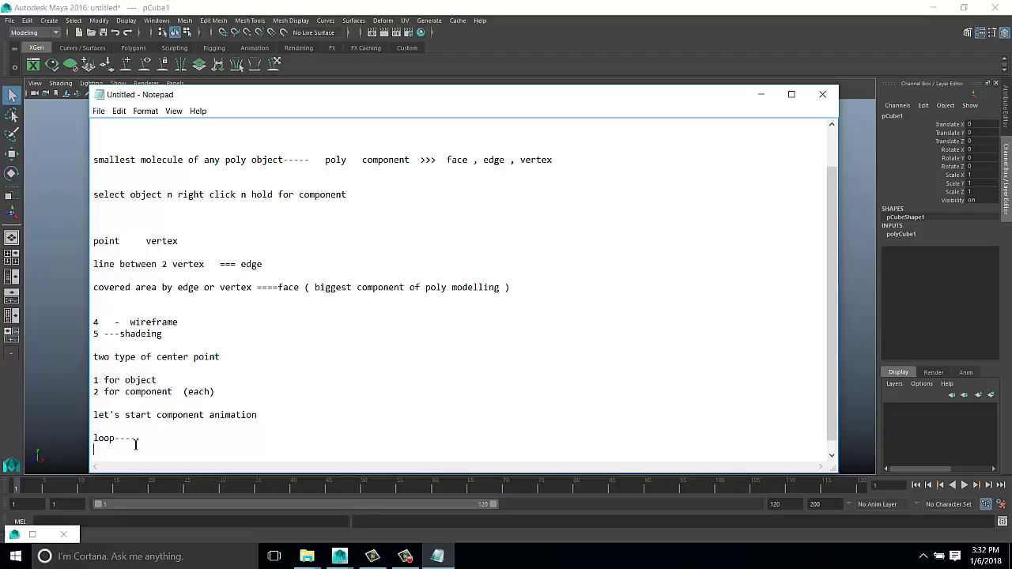
left_click(771, 98)
Select an upper cube edge, then add 'double click on edge is loop' to the notes
mouse_move(442, 263)
left_mouse_down("alt")
mouse_move(440, 229)
mouse_move(492, 266)
left_mouse_up("alt")
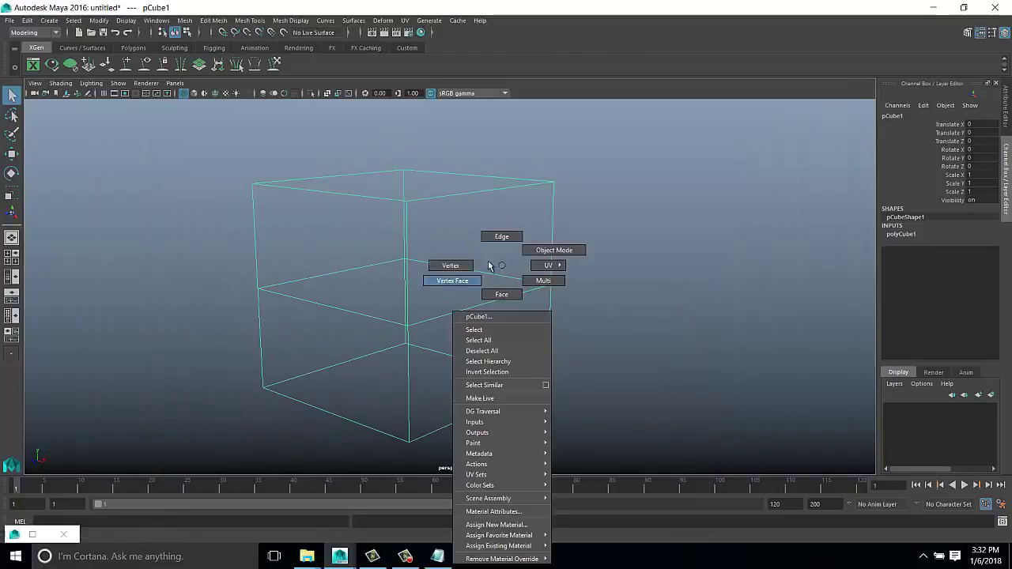
right_click_drag(493, 266, 493, 233)
left_click(510, 308)
mouse_move(524, 303)
left_mouse_down("alt")
mouse_move(606, 278)
mouse_move(326, 366)
mouse_move(707, 276)
mouse_move(632, 356)
left_mouse_up("alt")
left_click(438, 556)
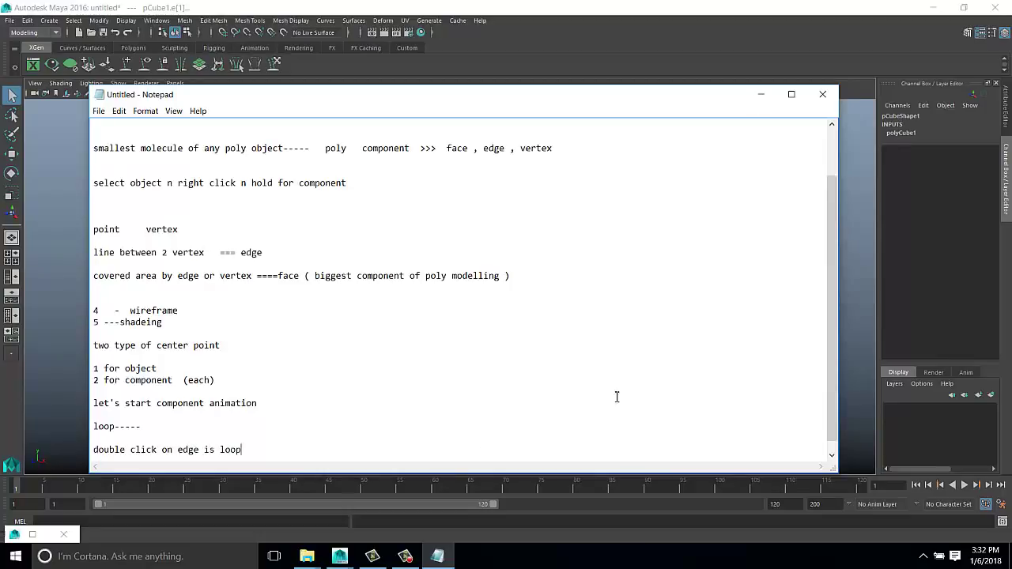
left_click(761, 94)
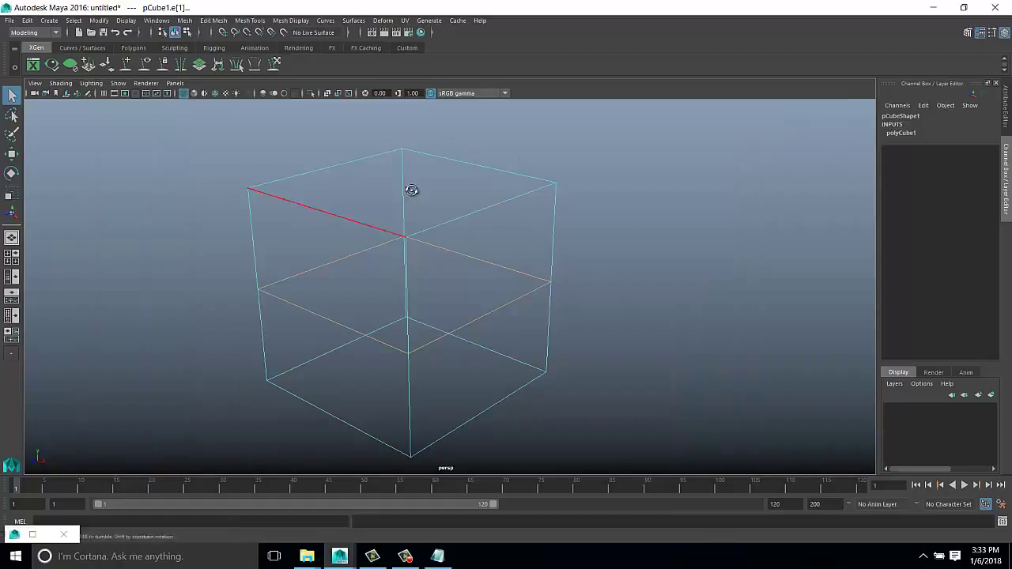
Switch the cube to shaded display and set its width and depth subdivisions to 2
left_click_drag(412, 190, 628, 242, "alt")
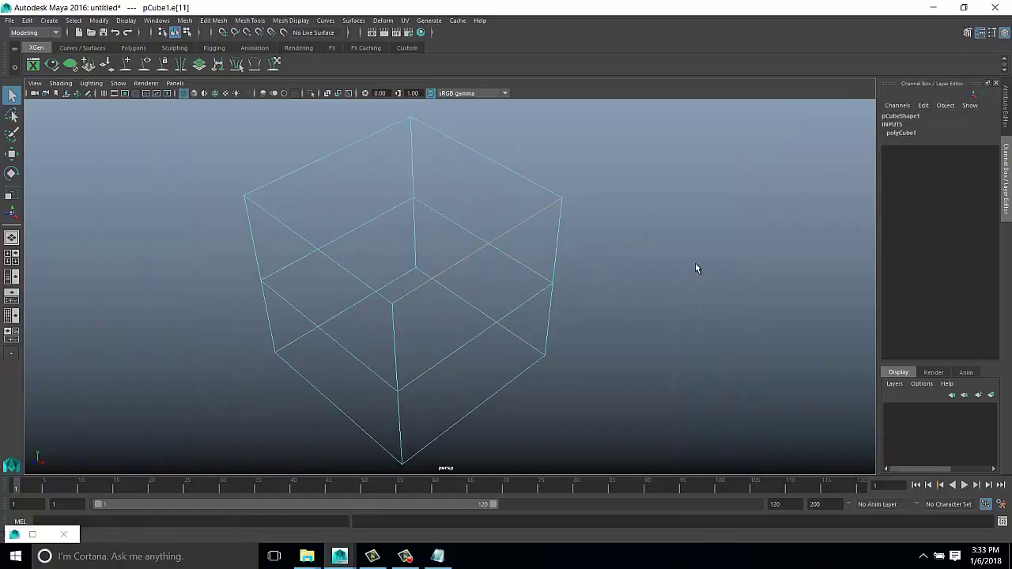
left_click_drag(696, 267, 592, 221, "alt")
key("5")
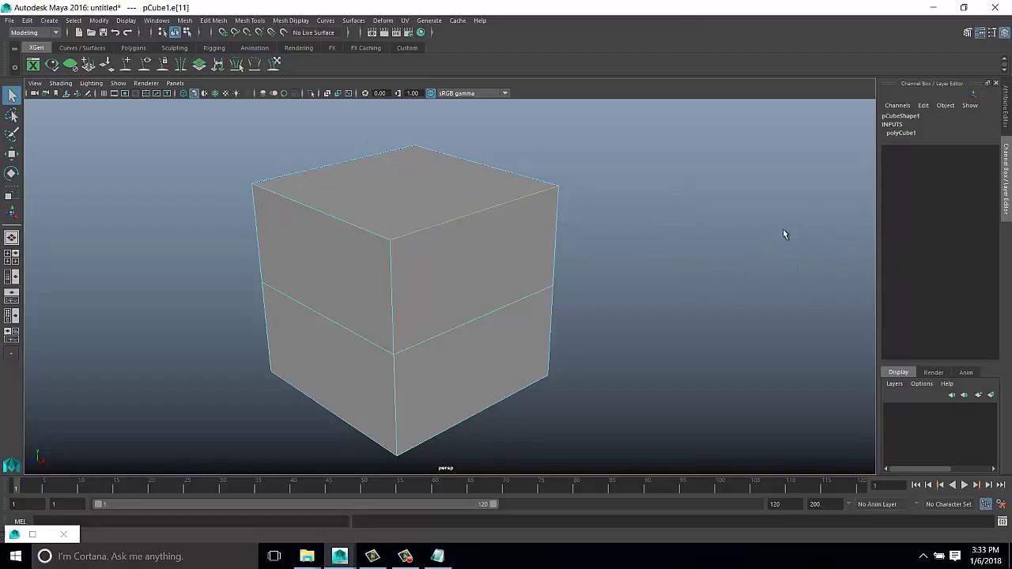
left_click_drag(783, 235, 391, 237, "alt")
right_click_drag(482, 251, 535, 235)
left_click(937, 267)
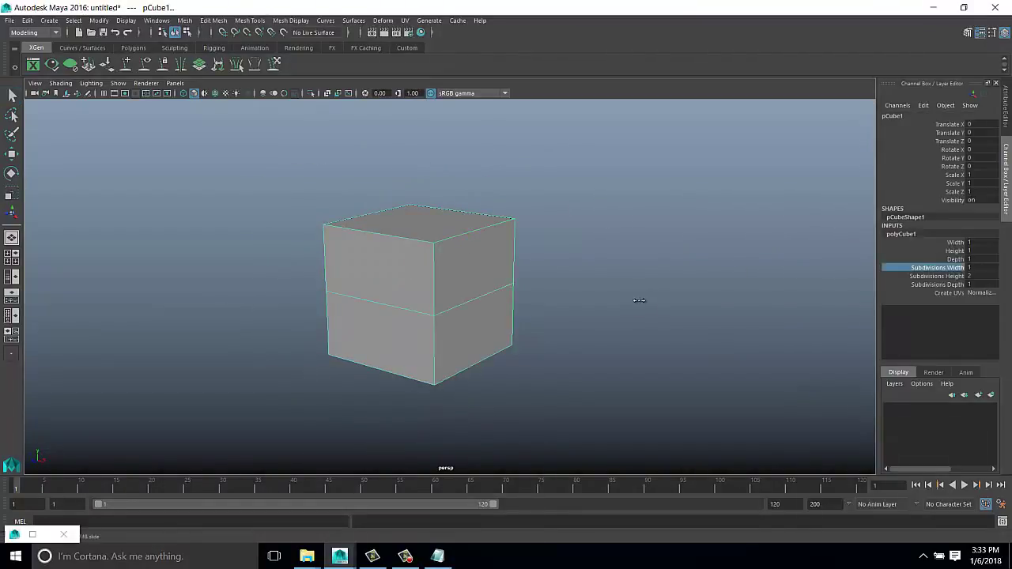
middle_click_drag(639, 300, 949, 317)
middle_click_drag(672, 303, 681, 303)
left_click_drag(672, 302, 501, 307, "alt")
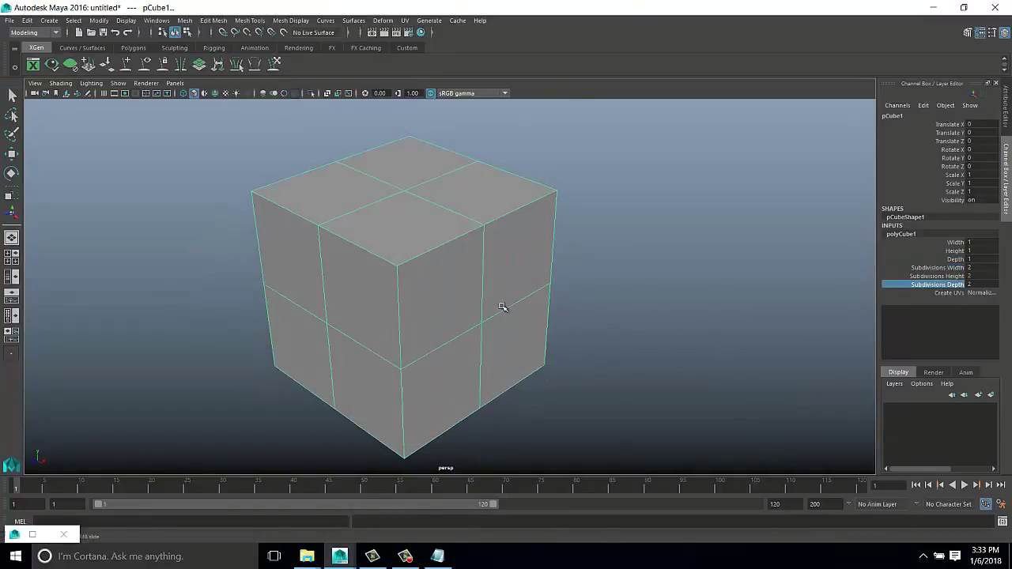
Double-click to select an edge loop in wireframe and slide it left with the Move tool
key("F10")
left_click(484, 257)
double_click(487, 259)
mouse_move(487, 259)
left_mouse_down("alt")
mouse_move(795, 245)
mouse_move(727, 285)
mouse_move(467, 188)
mouse_move(651, 230)
mouse_move(537, 267)
mouse_move(480, 262)
mouse_move(542, 276)
left_mouse_up("alt")
key("4")
key("w")
mouse_move(430, 282)
left_mouse_down()
mouse_move(515, 278)
mouse_move(342, 331)
left_mouse_up()
mouse_move(501, 291)
left_mouse_down("alt")
mouse_move(712, 287)
mouse_move(452, 289)
mouse_move(454, 219)
mouse_move(518, 322)
mouse_move(314, 316)
mouse_move(730, 266)
mouse_move(564, 242)
mouse_move(621, 248)
mouse_move(462, 244)
left_mouse_up("alt")
Back in shaded display, pull a corner vertex downward so one side folds inward
left_click(453, 219)
key("5")
left_click(730, 266)
scroll(463, 245, "up", 2)
mouse_move(340, 314)
left_mouse_down("alt")
mouse_move(527, 229)
mouse_move(583, 312)
mouse_move(712, 390)
mouse_move(527, 287)
mouse_move(415, 165)
left_mouse_up("alt")
left_click(593, 316)
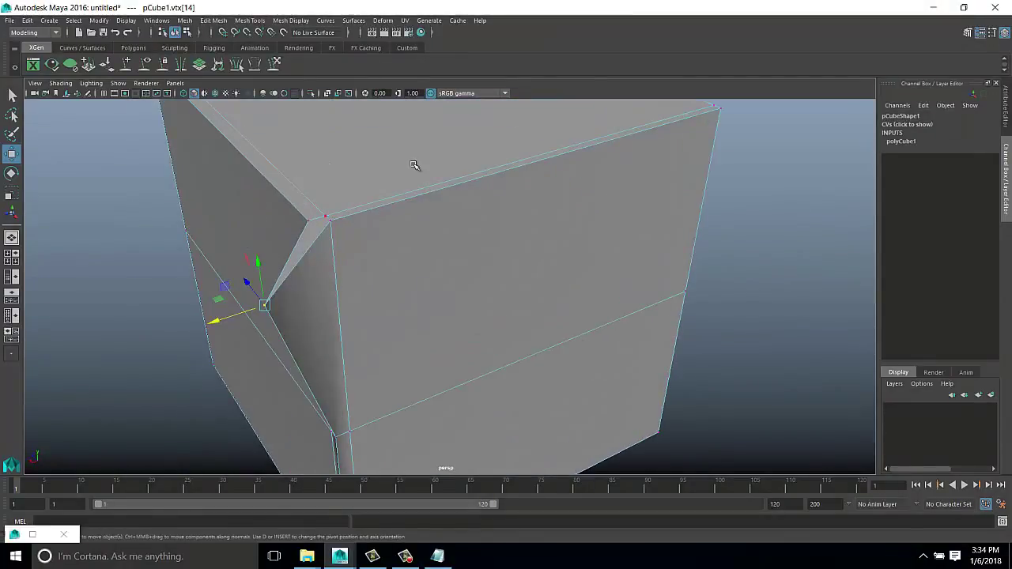
left_click(477, 181)
mouse_move(477, 181)
left_mouse_down("alt")
mouse_move(536, 165)
mouse_move(599, 208)
mouse_move(613, 263)
mouse_move(415, 276)
mouse_move(463, 249)
mouse_move(388, 214)
left_mouse_up("alt")
mouse_move(327, 246)
left_mouse_down("alt")
mouse_move(420, 269)
mouse_move(229, 223)
left_mouse_up("alt")
left_click(227, 221)
mouse_move(230, 173)
left_mouse_down()
mouse_move(242, 245)
mouse_move(424, 289)
mouse_move(463, 343)
mouse_move(199, 314)
mouse_move(234, 329)
mouse_move(525, 323)
mouse_move(583, 332)
mouse_move(484, 363)
left_mouse_up()
Select the whole cube and raise its width subdivisions to 11
left_click(583, 336)
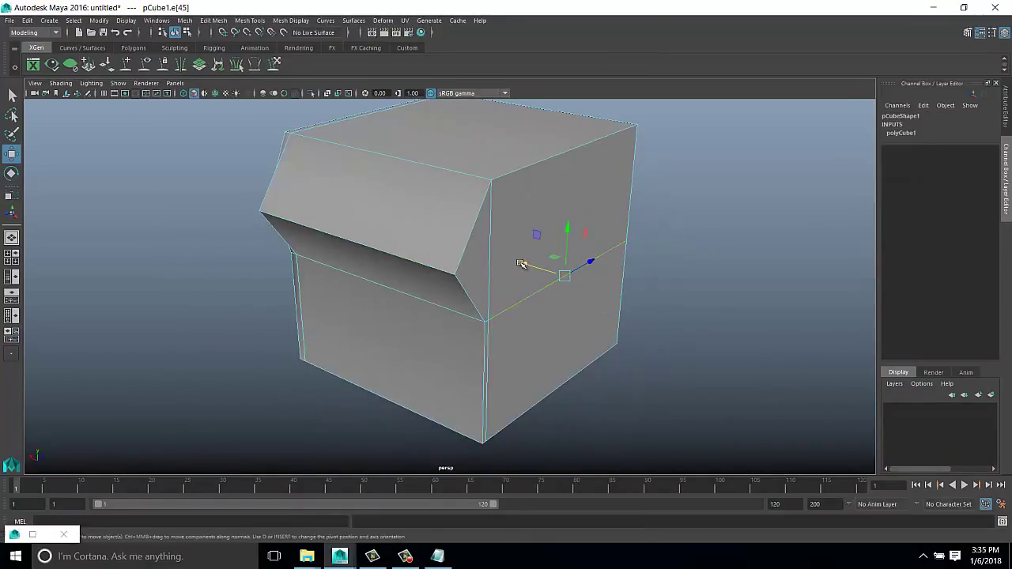
left_click(732, 352)
mouse_move(521, 263)
left_mouse_down("alt")
mouse_move(732, 353)
mouse_move(472, 317)
mouse_move(752, 224)
mouse_move(577, 243)
mouse_move(506, 327)
left_mouse_up("alt")
left_click(577, 243)
scroll(506, 327, "up", 5)
left_click(941, 267)
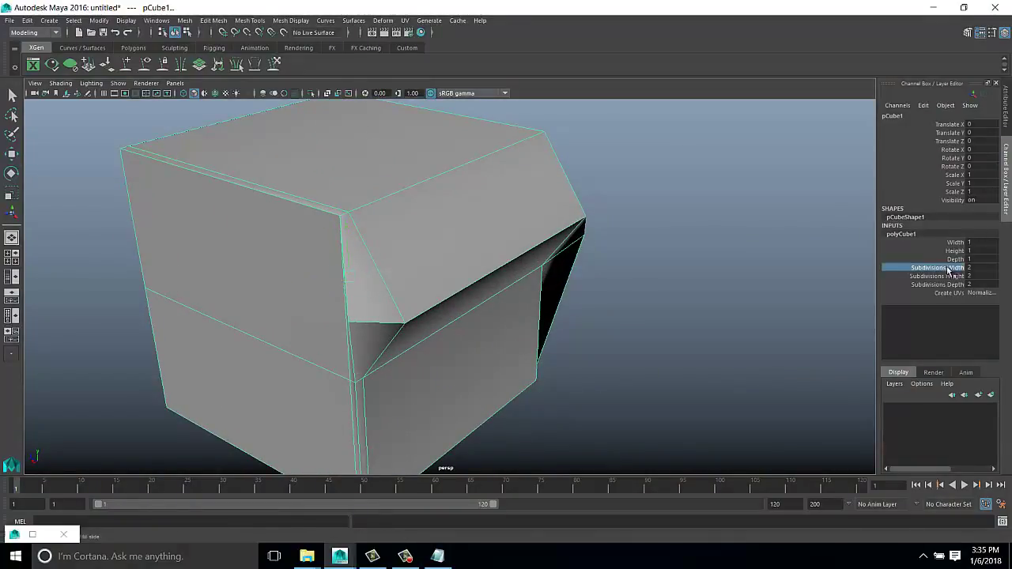
mouse_move(604, 280)
middle_mouse_down()
mouse_move(595, 328)
mouse_move(561, 343)
middle_mouse_up()
left_click(545, 230)
key("w")
left_click(902, 234)
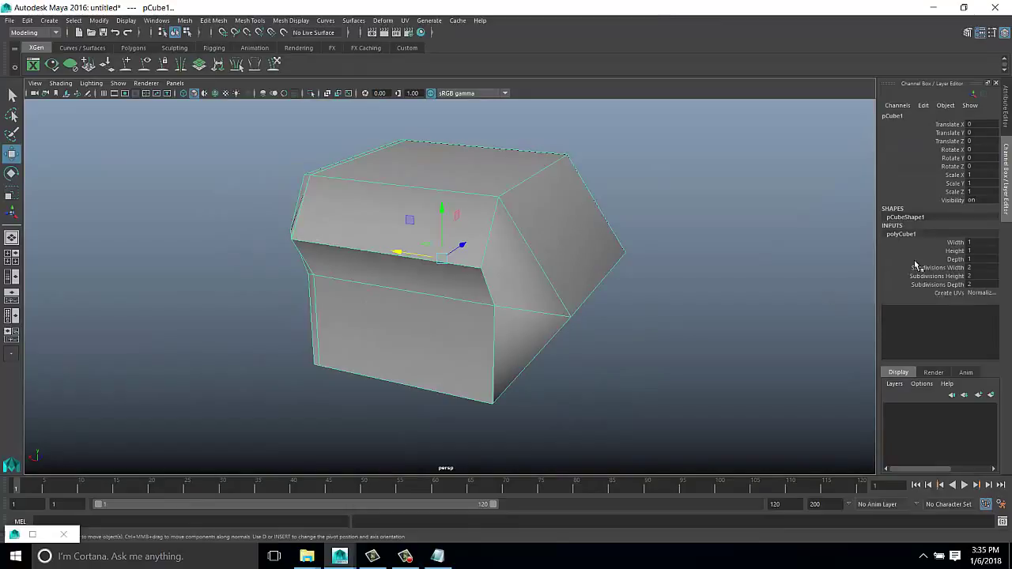
Set the cube's depth subdivisions to 4, then delete the cube
right_click(565, 178)
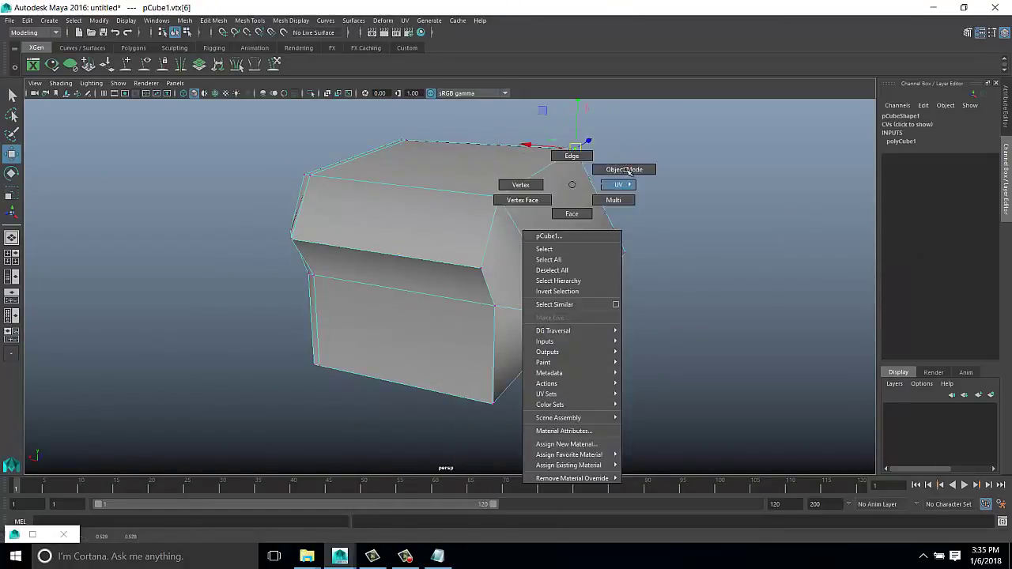
left_click(535, 198)
left_click(937, 284)
mouse_move(648, 308)
middle_mouse_down()
mouse_move(691, 309)
mouse_move(672, 308)
middle_mouse_up()
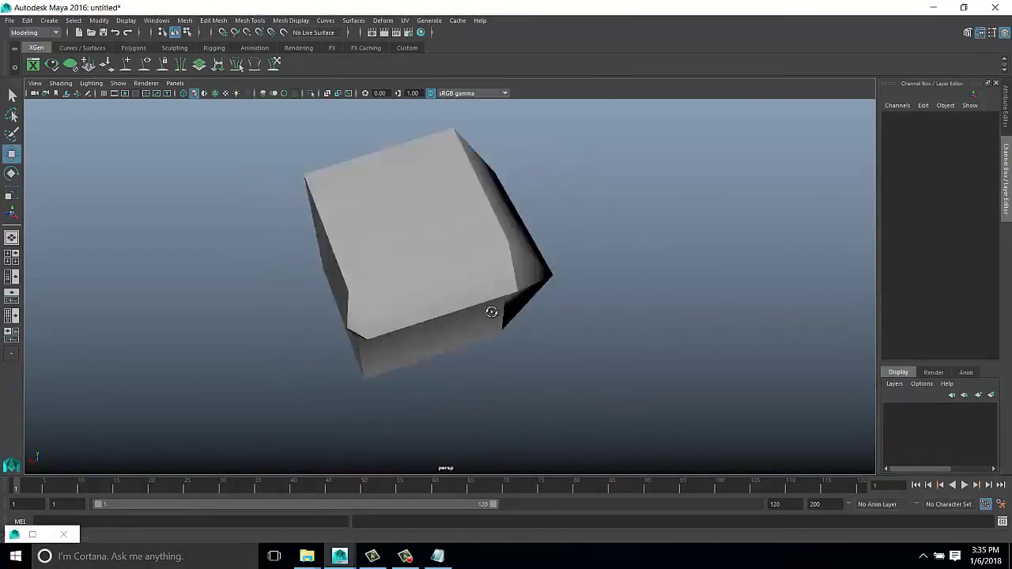
left_click(452, 257)
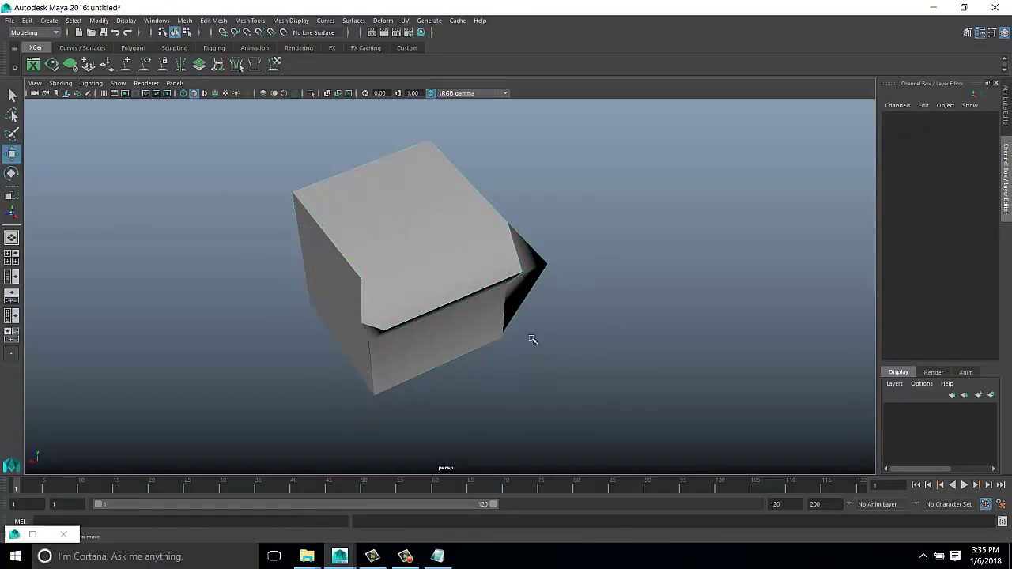
left_click_drag(638, 275, 562, 253, "alt")
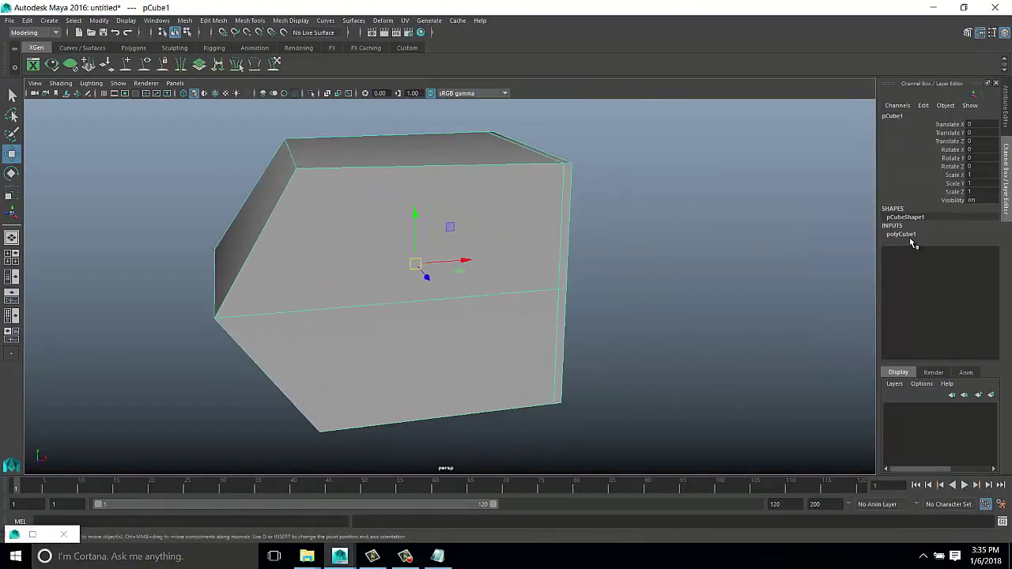
key("Delete")
Create a new polygon cube and pull its top-right vertex far to the right
right_click_drag(542, 217, 533, 228, "shift")
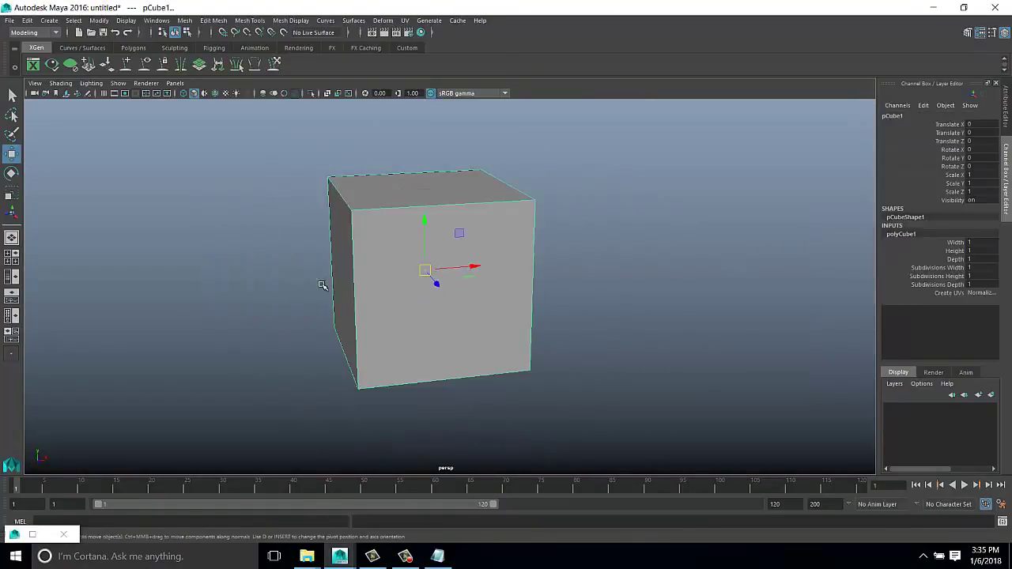
left_click(951, 271)
left_click(953, 276)
middle_click_drag(802, 293, 673, 271)
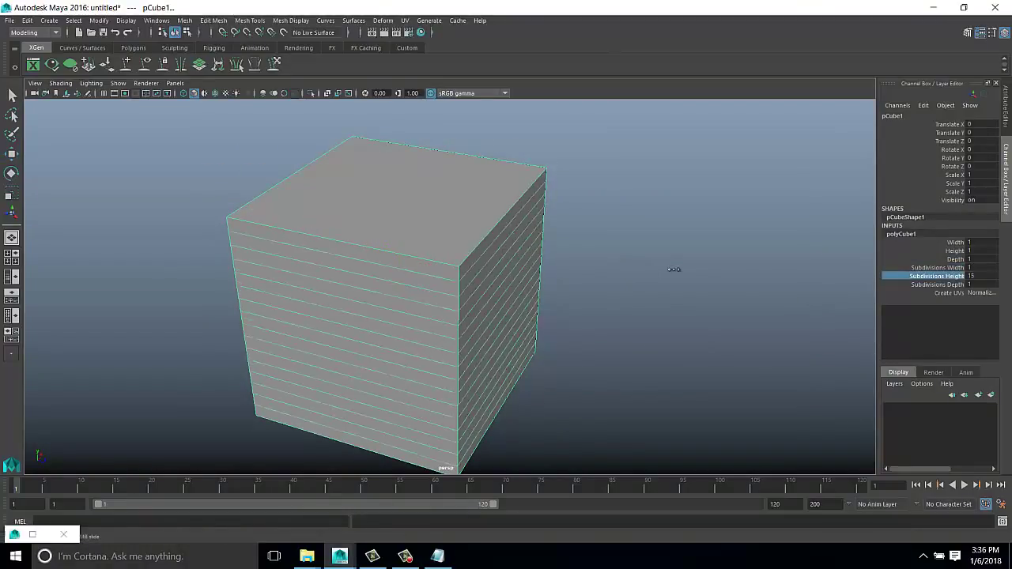
left_click(952, 285)
right_click(481, 187)
left_click(431, 187)
left_click_drag(542, 197, 771, 229)
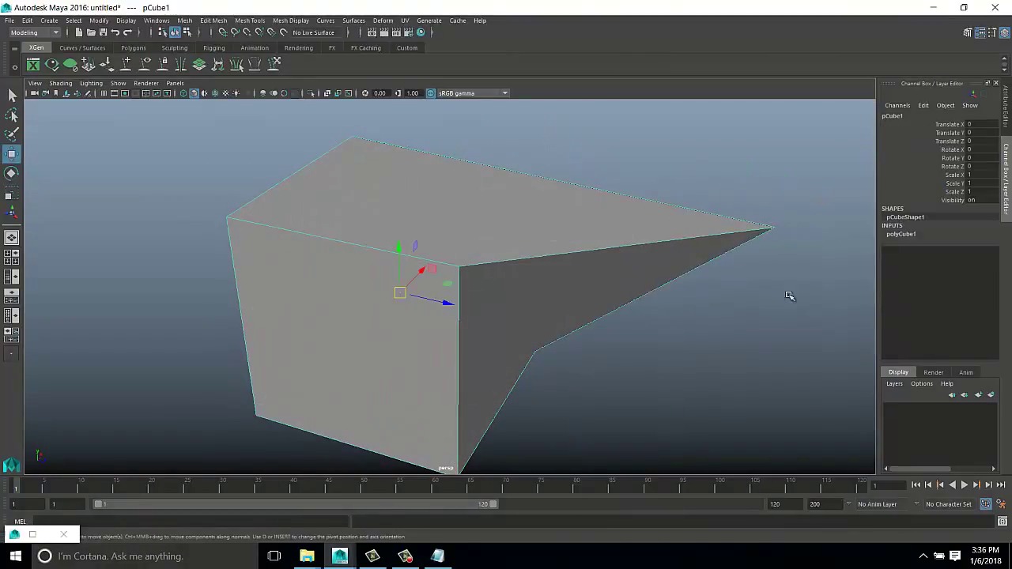
Try different height and depth subdivisions, raising depth to 25 and back to 1
left_click(937, 276)
mouse_move(490, 350)
middle_mouse_down()
mouse_move(525, 350)
mouse_move(475, 348)
middle_mouse_up()
left_click(937, 284)
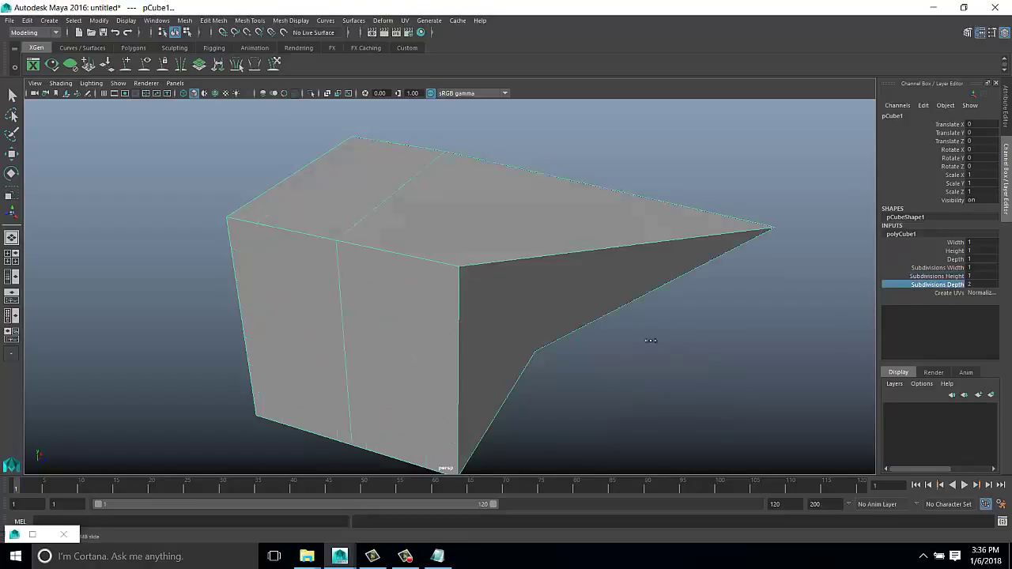
middle_click_drag(654, 339, 694, 335)
left_click_drag(693, 335, 467, 326, "alt")
middle_click_drag(467, 327, 474, 334)
left_click_drag(475, 334, 448, 274, "alt")
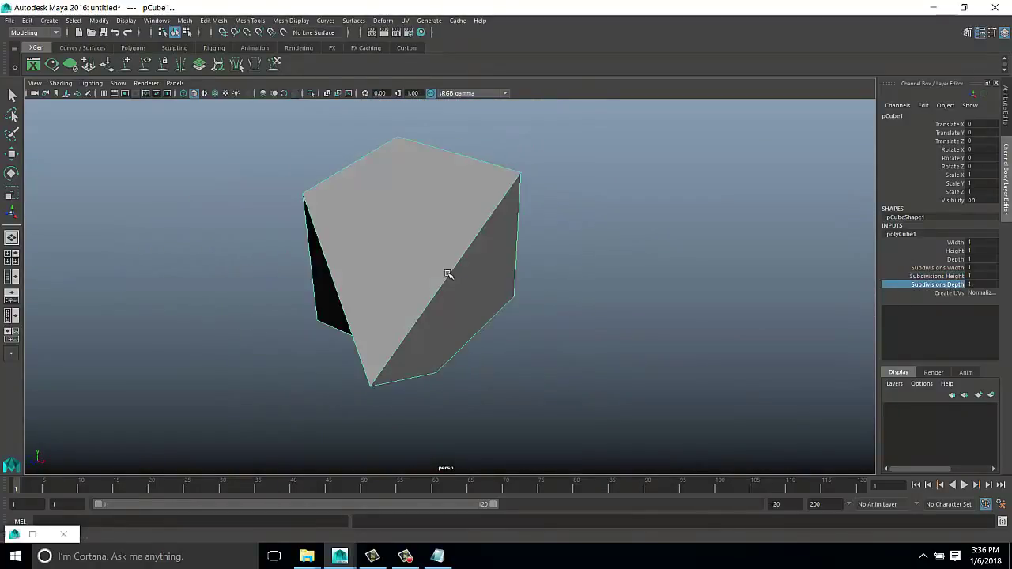
left_click_drag(377, 285, 469, 242, "alt")
mouse_move(376, 362)
left_mouse_down("alt")
mouse_move(366, 346)
mouse_move(277, 335)
left_mouse_up("alt")
Pull a bottom-left vertex down, adjust a subdivision count, then undo until the cube is gone
key("F9")
key("w")
left_click_drag(298, 372, 350, 451)
key("F8")
left_click(901, 234)
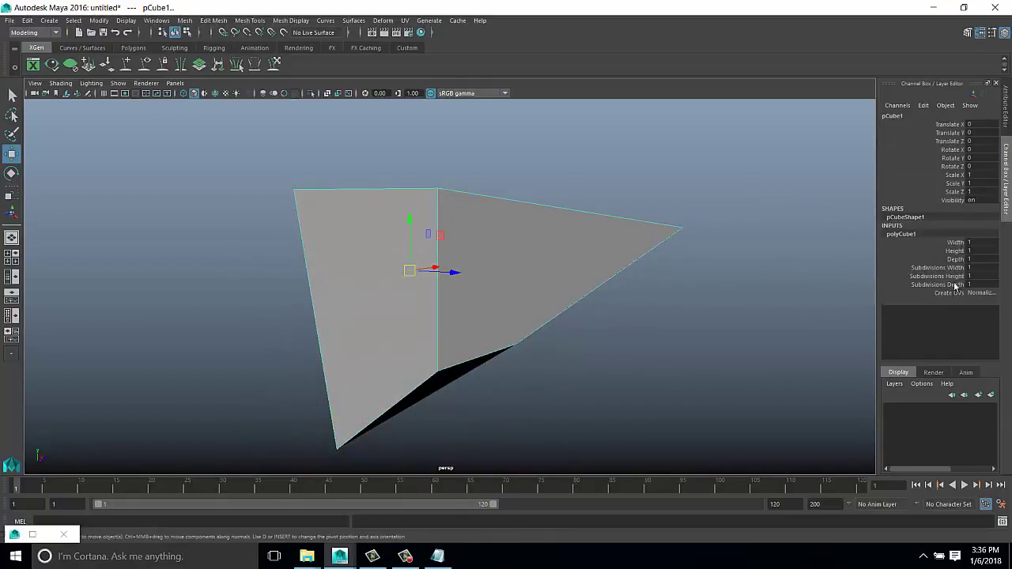
left_click(917, 285)
middle_click_drag(583, 308, 483, 323)
left_click(706, 306)
key("ctrl+z")
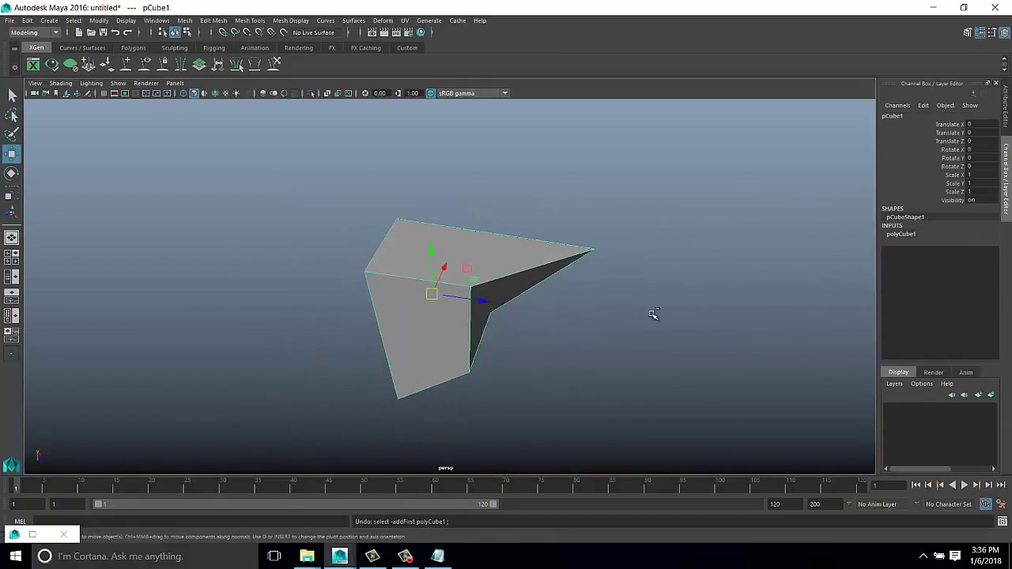
key("ctrl+z")
key("ctrl+z")
key("ctrl+z")
key("ctrl+z")
Create a polygon torus, test a vertex extension and 22 axis subdivisions, then undo
right_click_drag(475, 235, 402, 334, "shift")
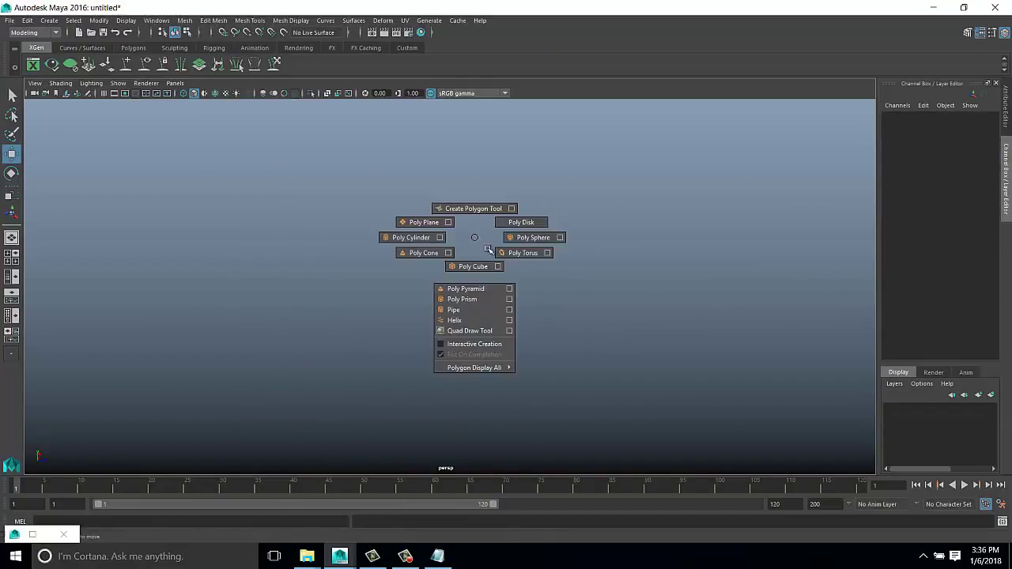
scroll(707, 316, "up", 2)
right_click_drag(561, 265, 510, 264)
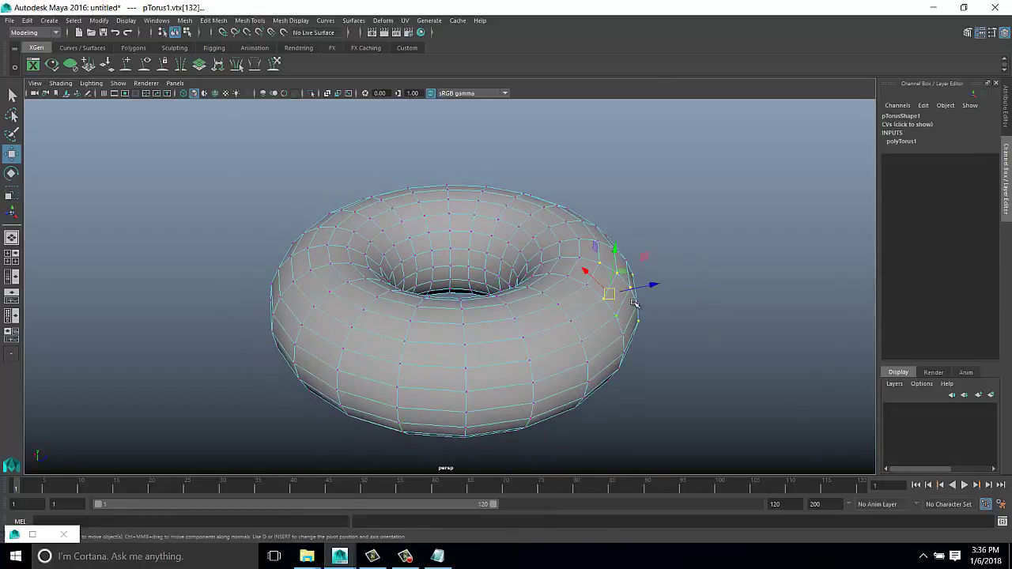
left_click_drag(610, 282, 778, 283)
right_click_drag(678, 260, 731, 245)
left_click(924, 267)
mouse_move(649, 395)
middle_mouse_down()
mouse_move(707, 395)
mouse_move(748, 419)
middle_mouse_up()
key("ctrl+z")
key("ctrl+z")
key("ctrl+z")
Lower the torus's axis subdivisions to 13 and switch to moving its vertices
right_click(595, 272)
left_click(537, 384)
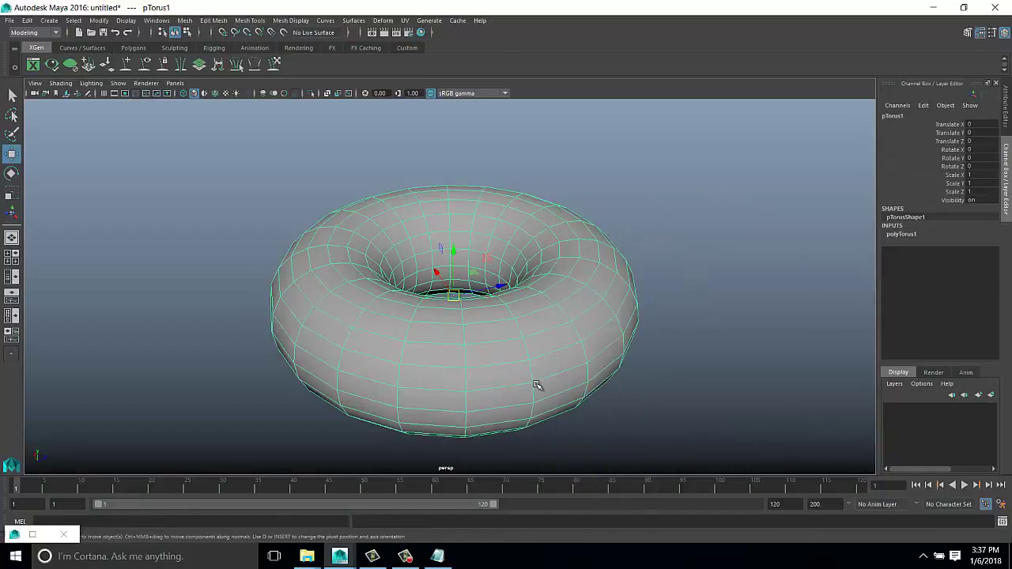
left_click(924, 268)
mouse_move(626, 387)
middle_mouse_down()
mouse_move(639, 353)
mouse_move(666, 332)
middle_mouse_up()
key("F9")
key("w")
left_click(579, 251)
key("ctrl+z")
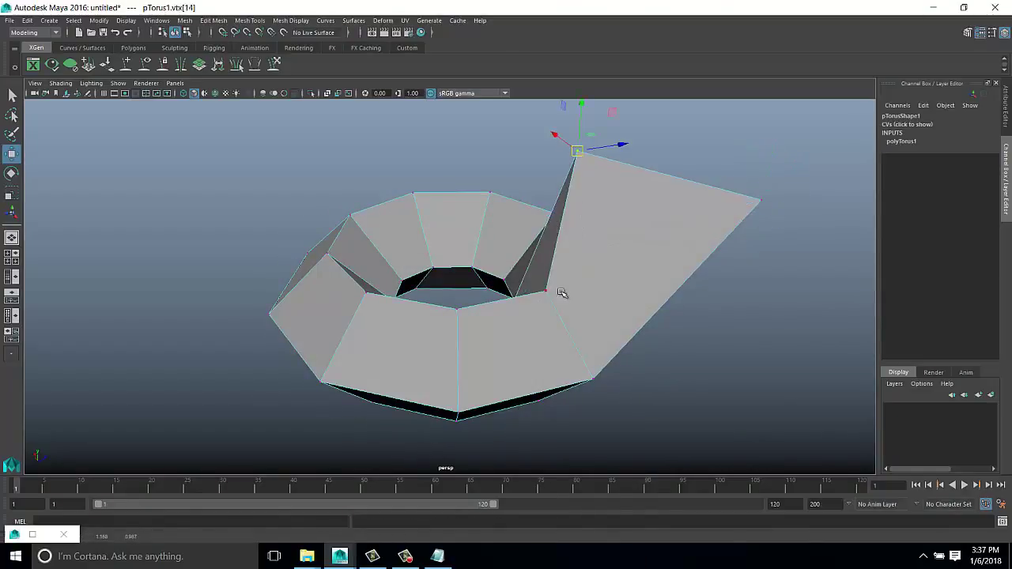
Box-select several torus vertices, move them down and right, then undo
mouse_move(561, 290)
left_mouse_down("alt")
mouse_move(634, 280)
mouse_move(324, 353)
left_mouse_up("alt")
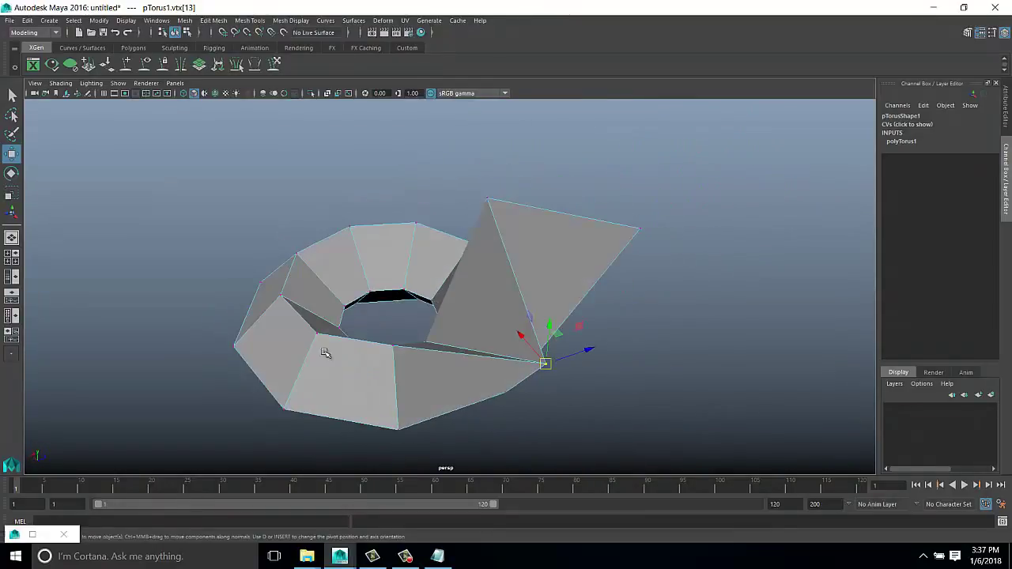
left_click_drag(242, 367, 242, 367)
mouse_move(235, 345)
left_mouse_down()
mouse_move(203, 219)
mouse_move(100, 144)
mouse_move(698, 436)
left_mouse_up()
left_click(174, 486)
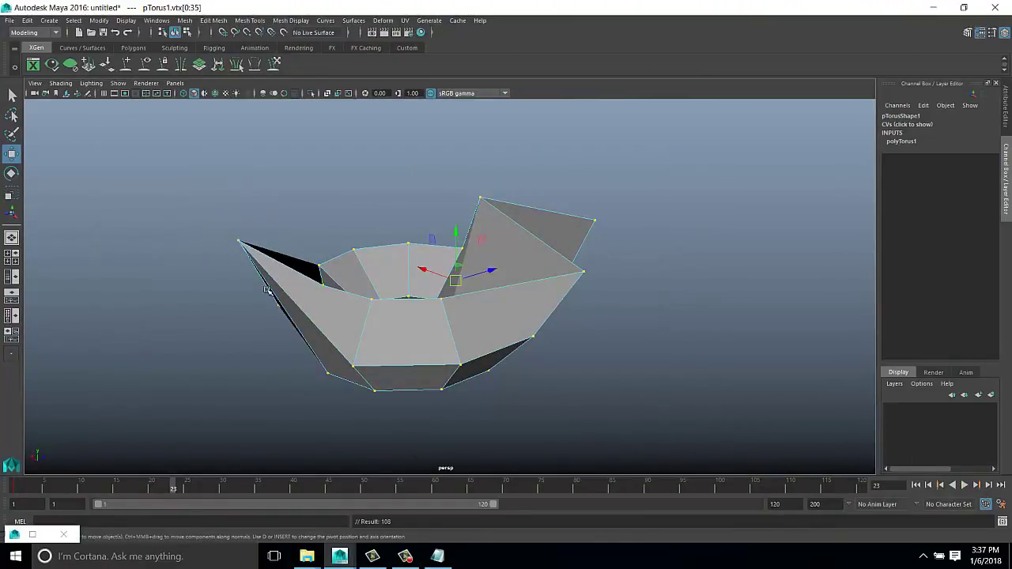
left_click_drag(238, 240, 294, 292)
key("ctrl+z")
key("ctrl+z")
key("ctrl+z")
key("ctrl+z")
key("ctrl+z")
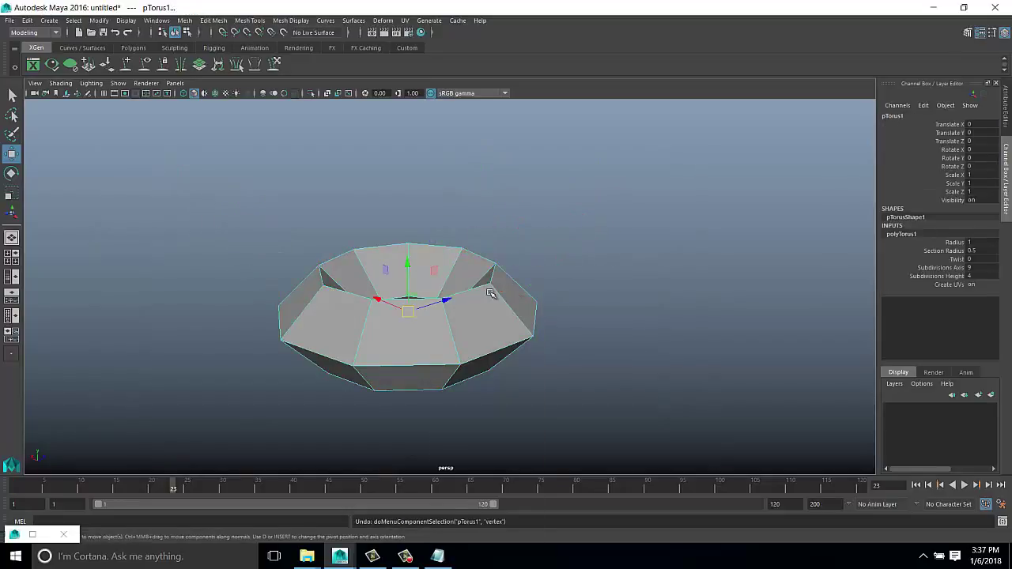
Pull a single torus vertex outward, then undo the change
right_click_drag(491, 265, 438, 264)
left_click(327, 485)
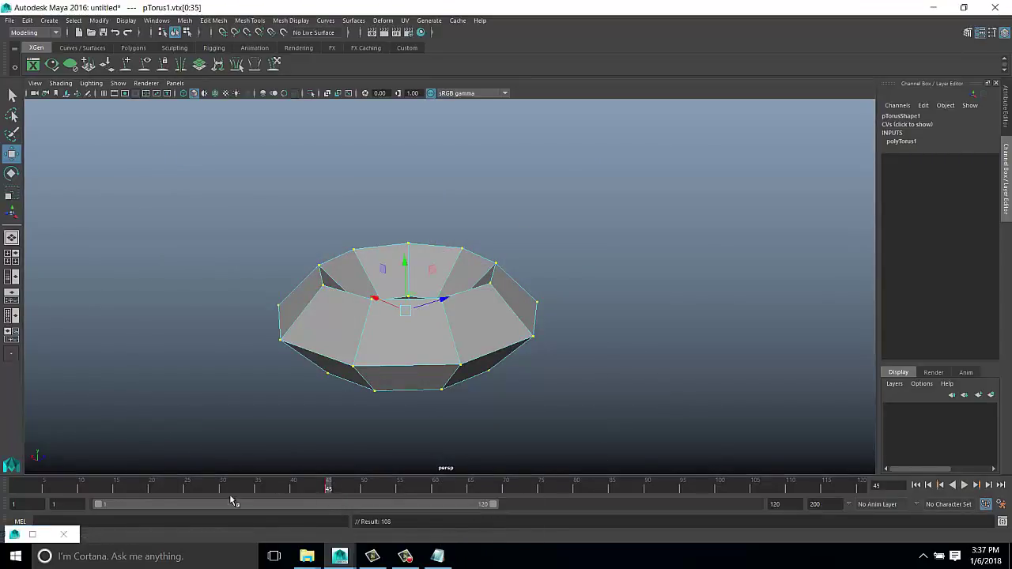
left_click(532, 338)
left_click_drag(531, 335, 606, 357)
key("ctrl+z")
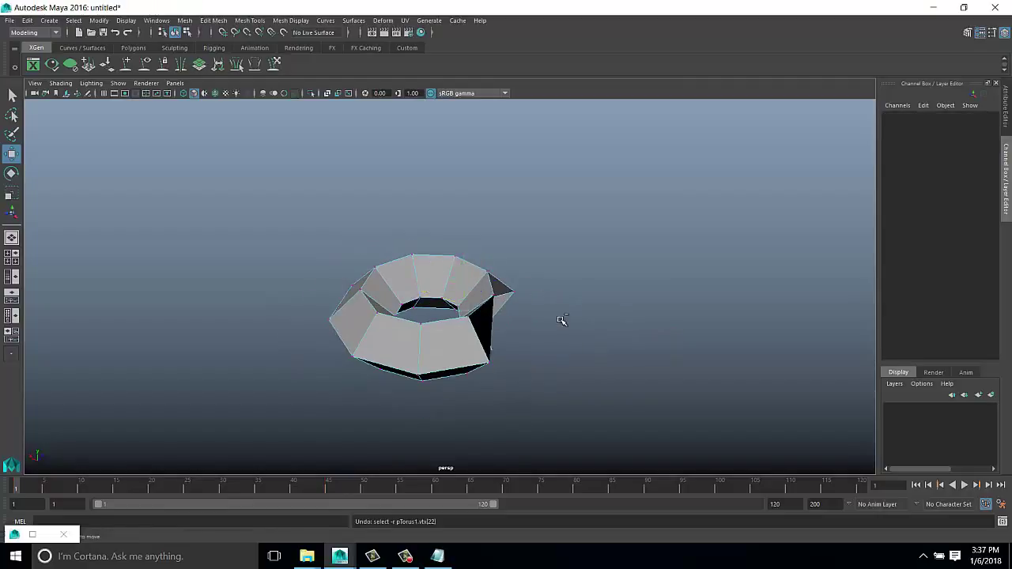
key("ctrl+z")
left_click(328, 486)
key("ctrl+z")
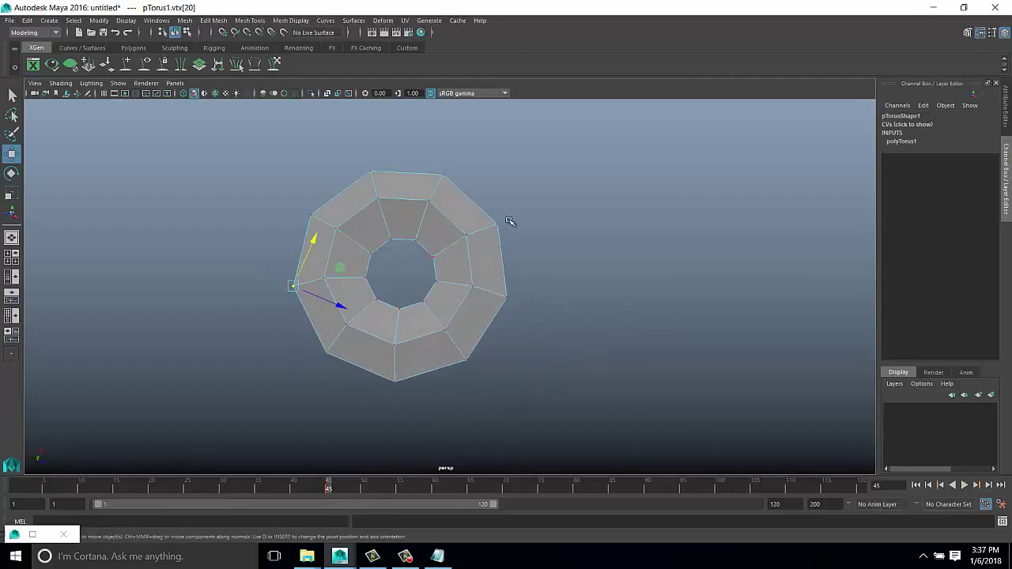
Scale the torus vertices into an hourglass shape with R, then undo the scaling
key("r")
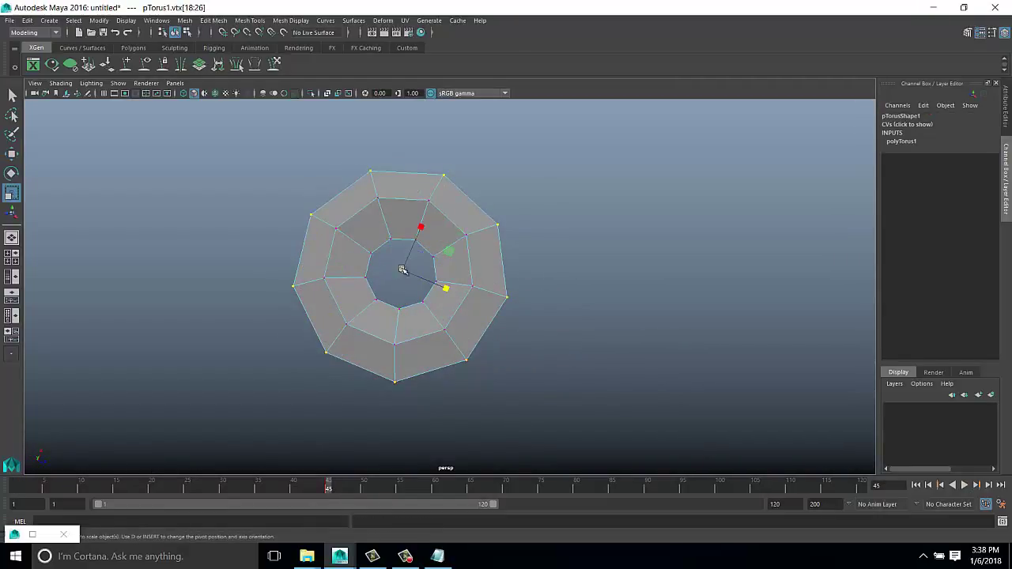
left_click_drag(402, 271, 336, 492)
key("ctrl+z")
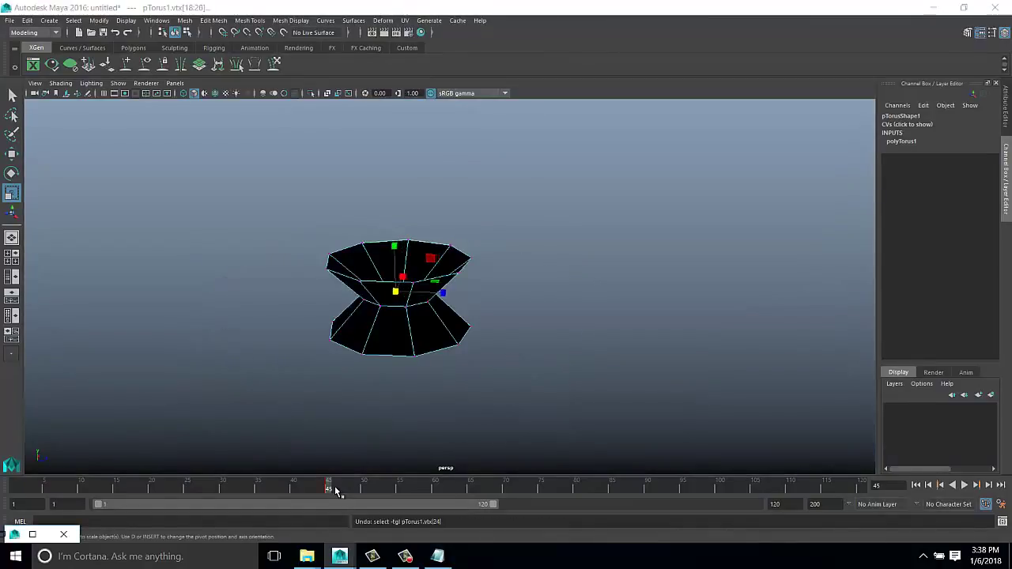
key("ctrl+z")
key("ctrl+z")
key("ctrl+z")
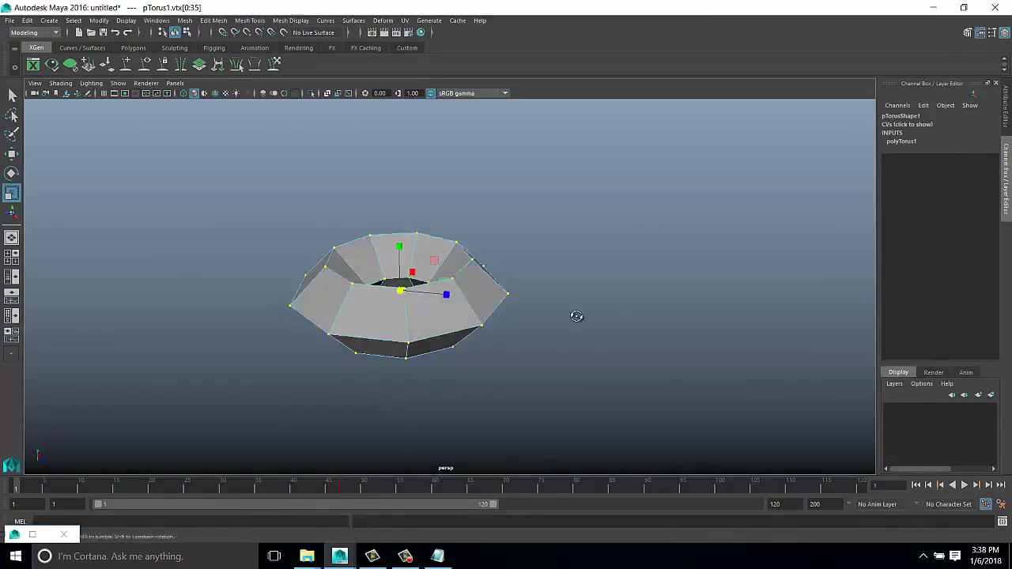
key("ctrl+z")
key("ctrl+z")
Add the lines 'ctrl + select ====deselect' and 'shift + select ====' to the Notepad notes
left_click(437, 556)
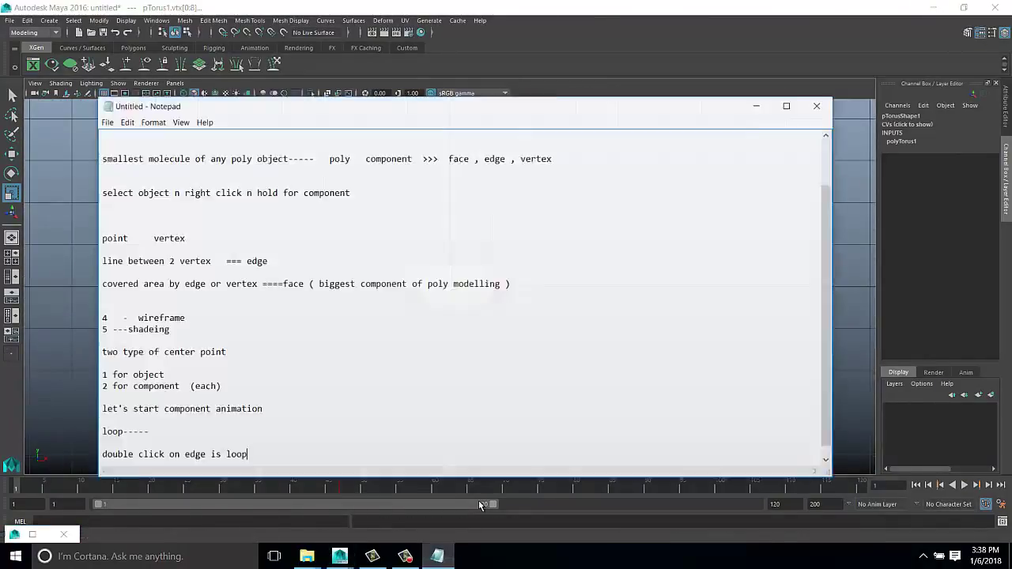
key("Return")
type("ctrl + select ====deselect")
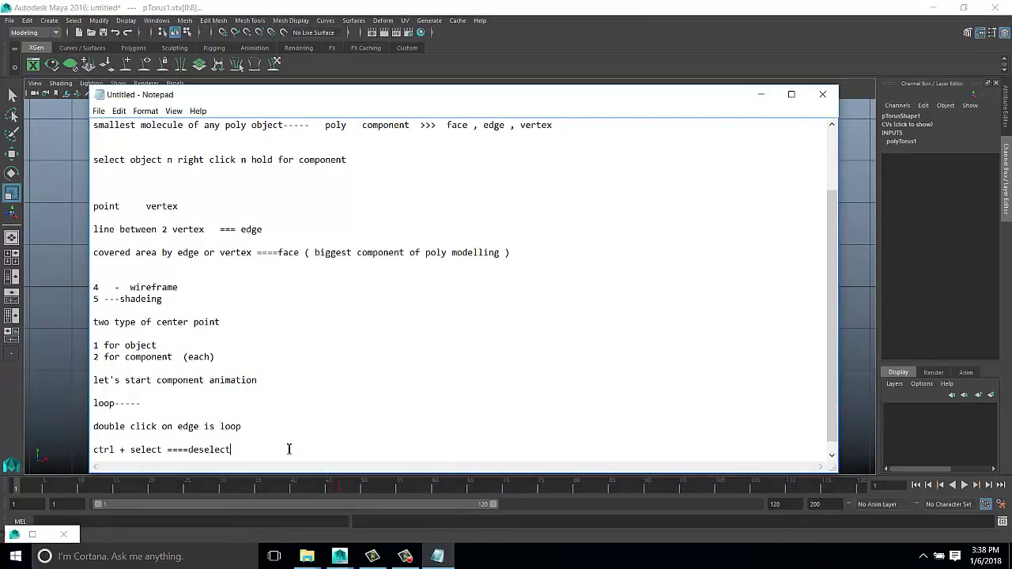
key("Return")
type("shift + select ====add select")
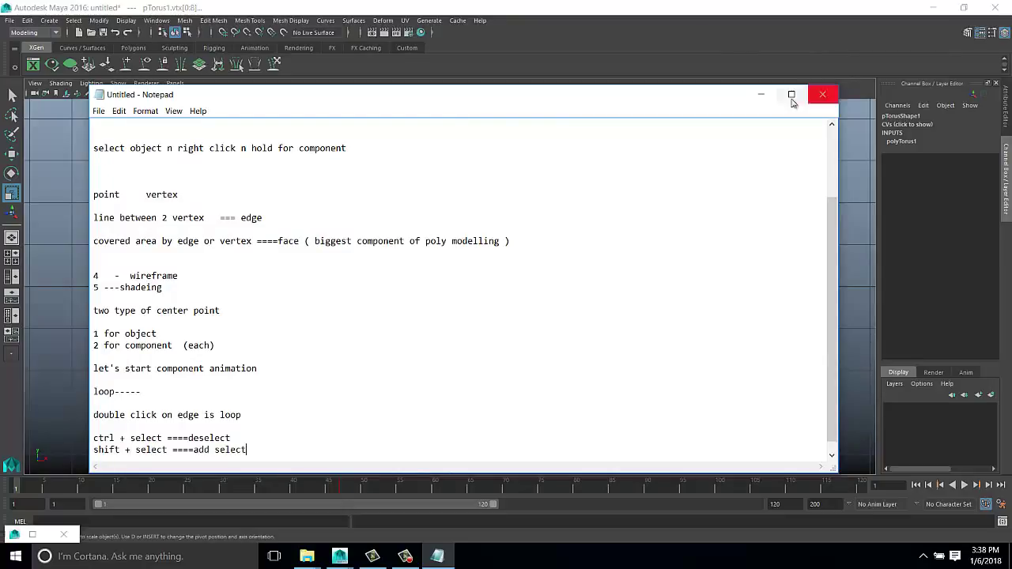
Return to the torus view, play its animation, and scrub forward to frame 60
left_click(760, 94)
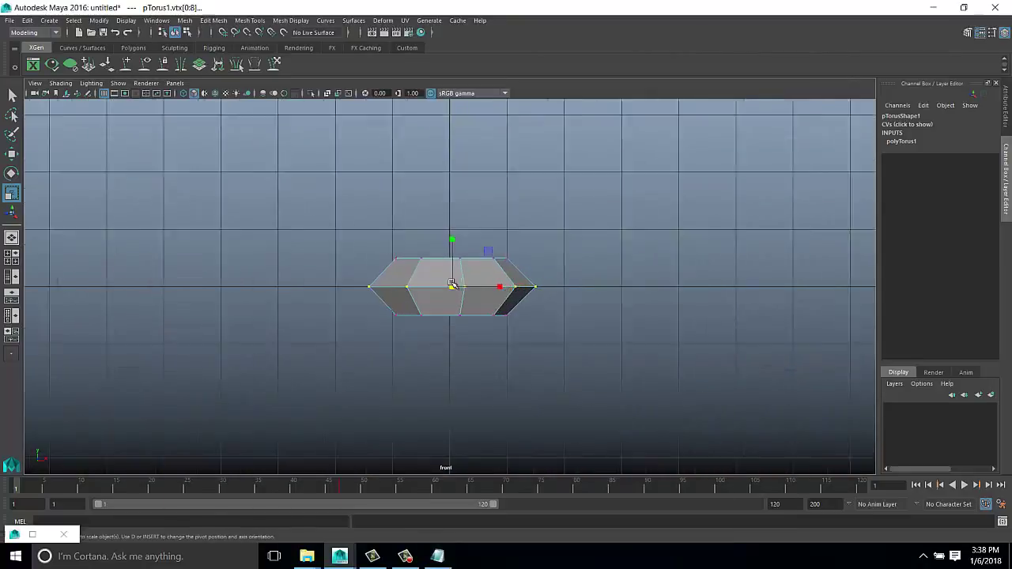
left_click_drag(451, 282, 417, 289, "alt")
right_click_drag(324, 296, 397, 227, "alt")
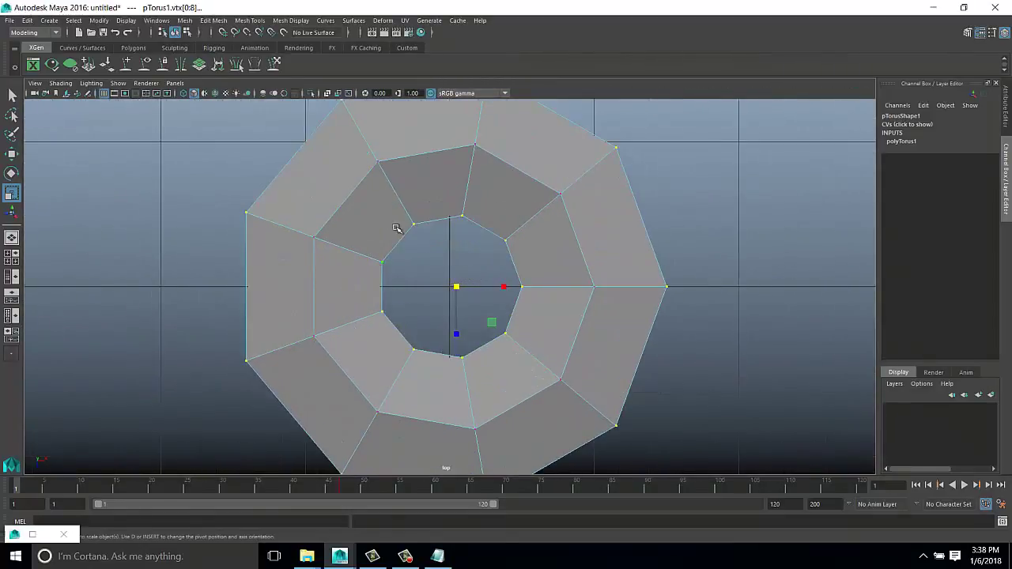
key("alt+v")
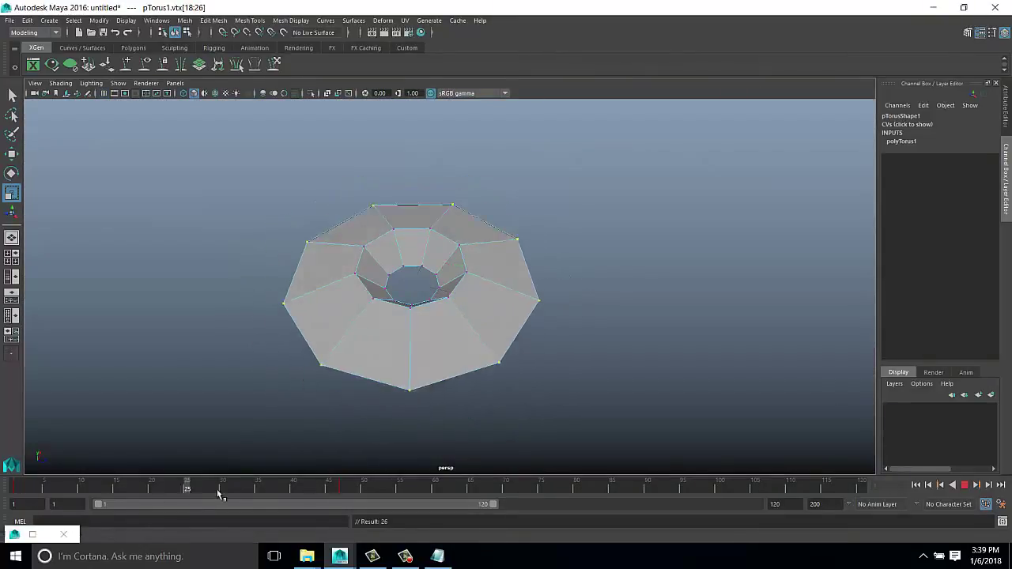
key("space")
key("space")
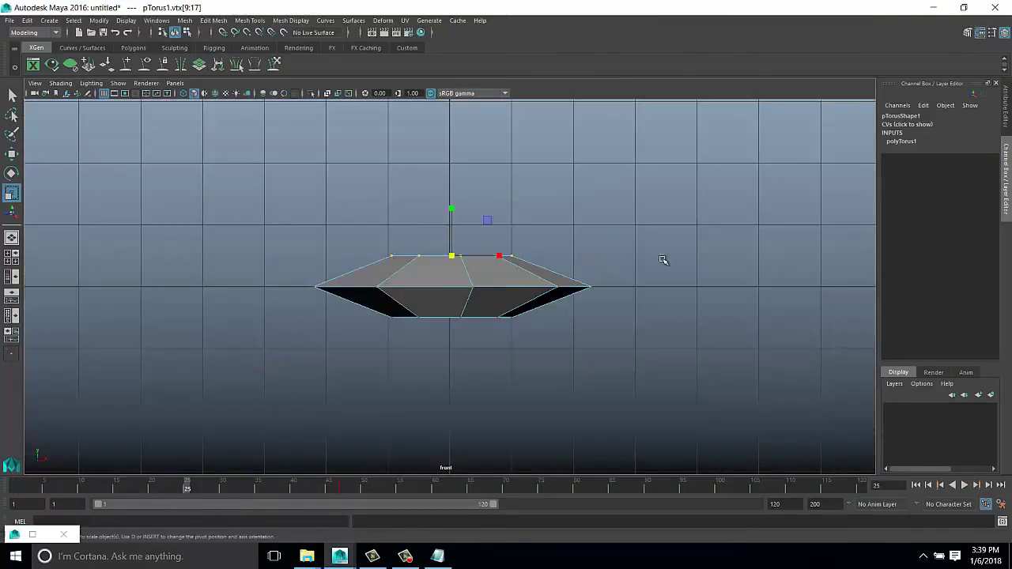
mouse_move(661, 261)
left_mouse_down("alt")
mouse_move(480, 287)
mouse_move(483, 276)
left_mouse_up("alt")
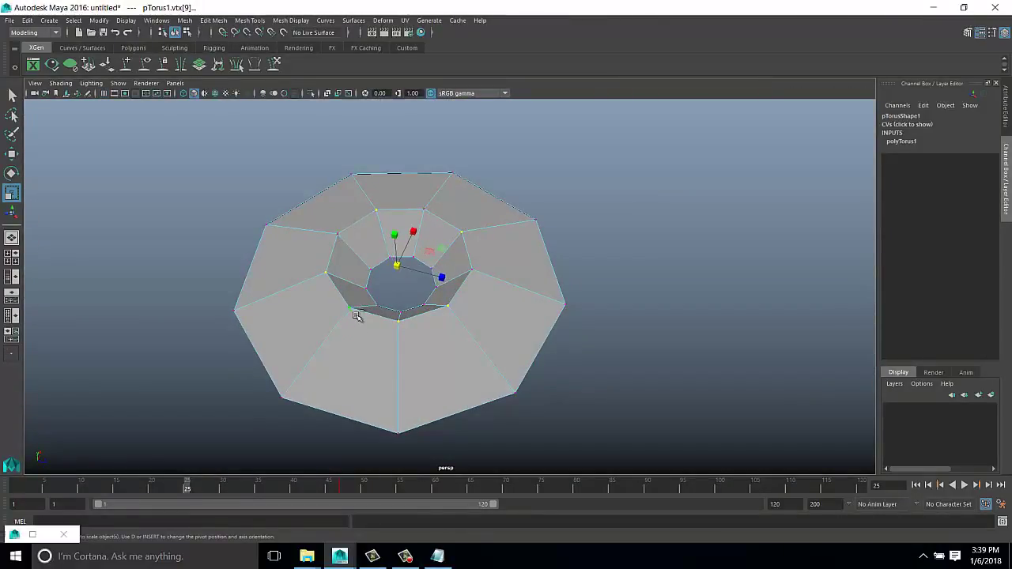
left_click_drag(187, 486, 434, 486)
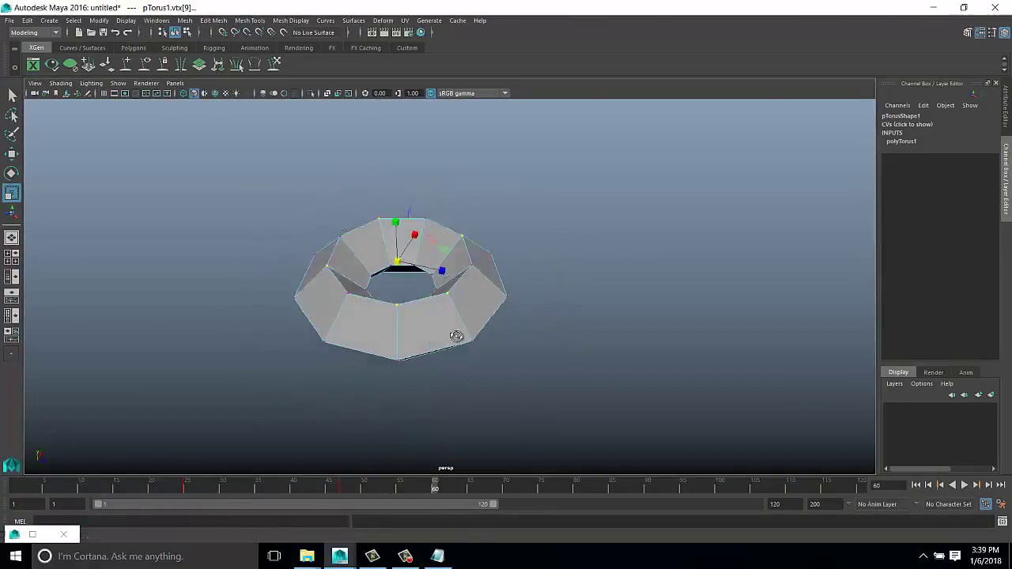
key("w")
Reselect the torus and replay its animation with the Scale tool active
right_click(470, 267)
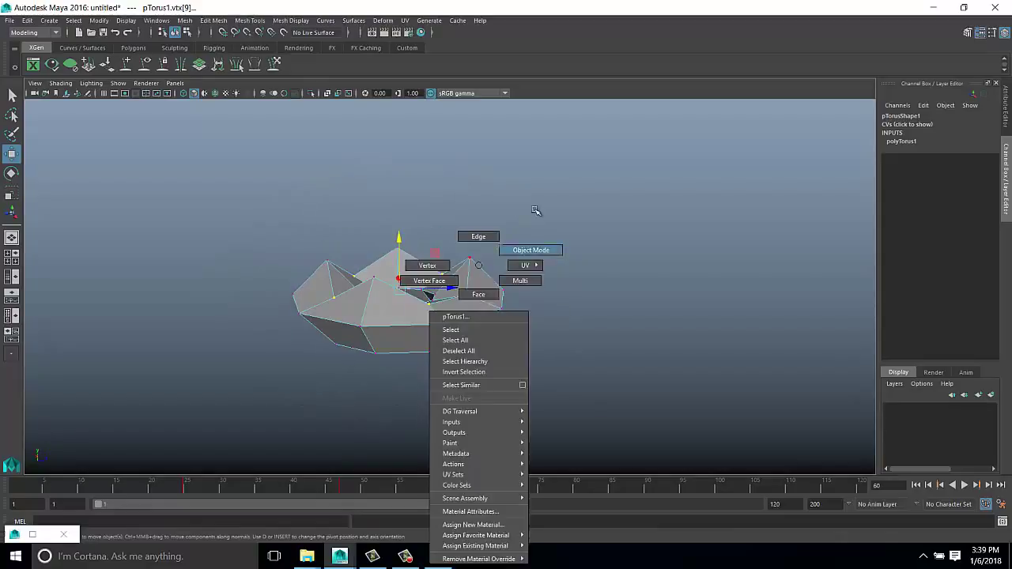
left_click(964, 485)
left_click(965, 484)
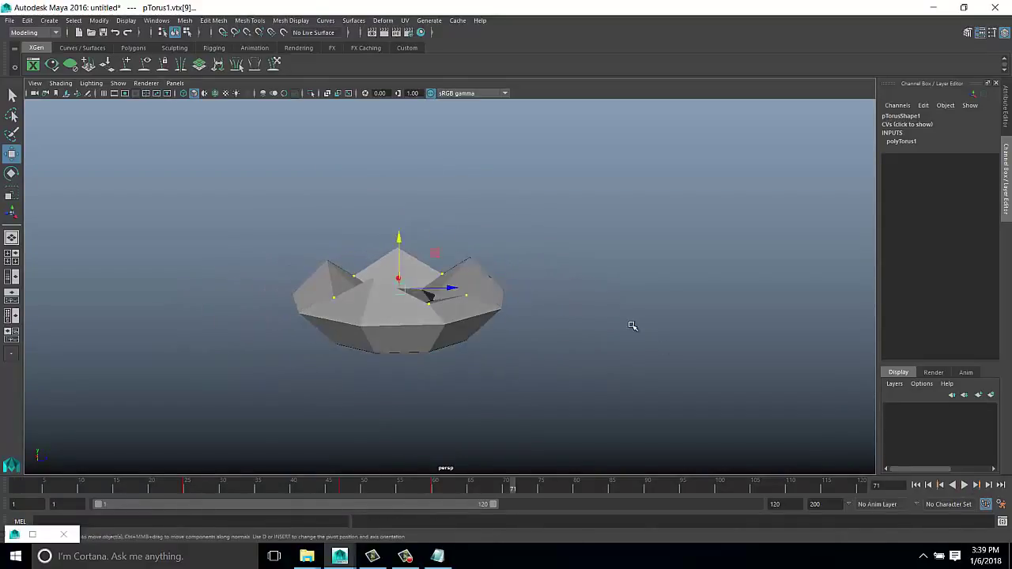
left_click(632, 327)
left_click(578, 327)
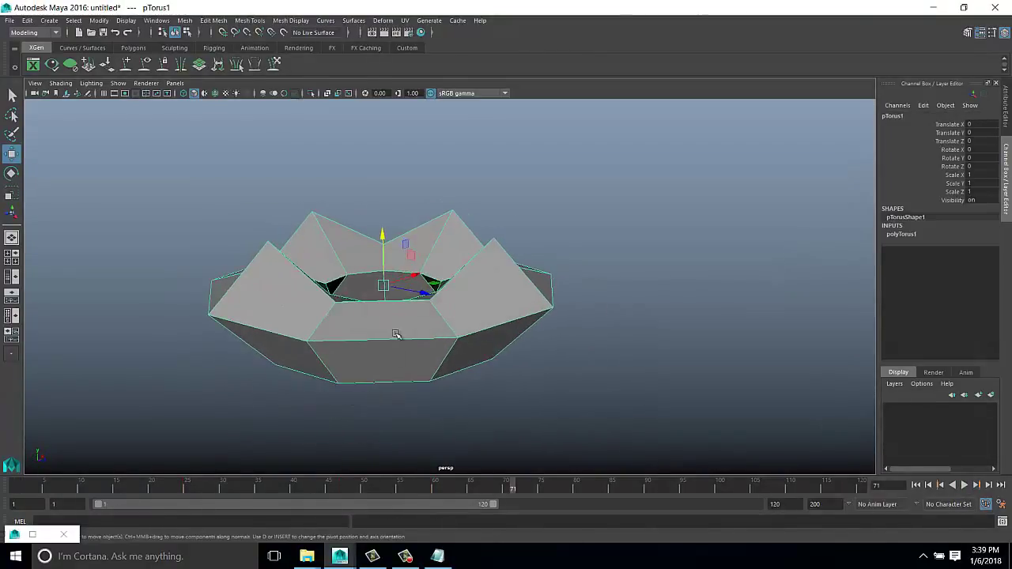
mouse_move(519, 343)
left_mouse_down("alt")
mouse_move(716, 354)
mouse_move(548, 448)
left_mouse_up("alt")
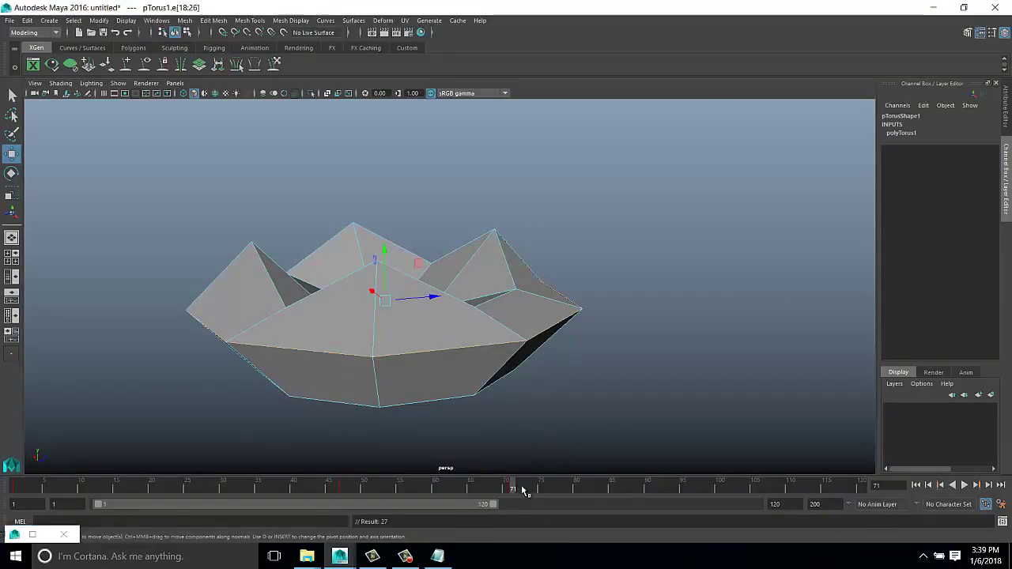
key("r")
key("alt+v")
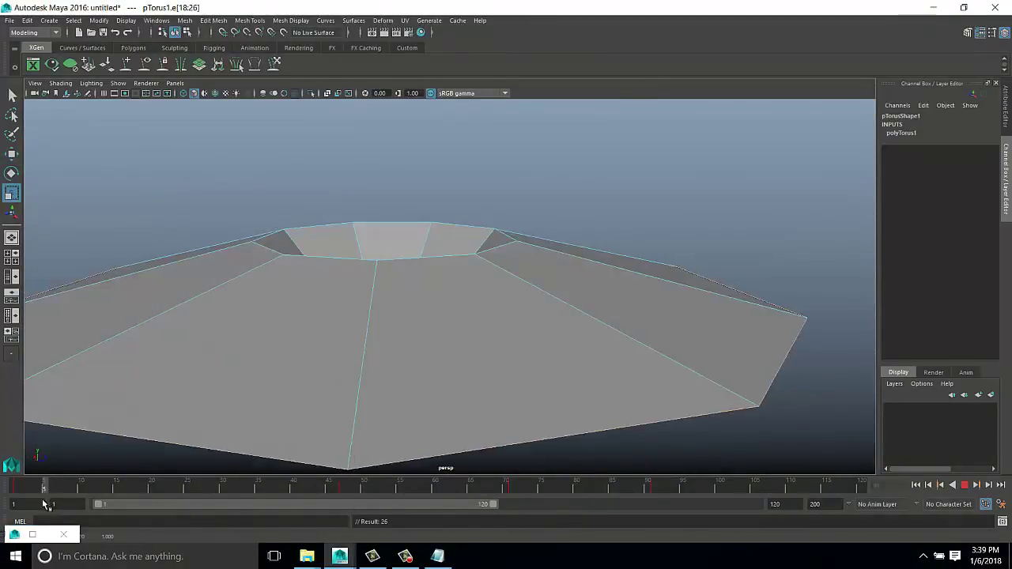
Jump to frame 94, where the torus is bowl-shaped, and switch it to Face mode
left_click(15, 482)
scroll(440, 353, "down", 5)
left_click(676, 485)
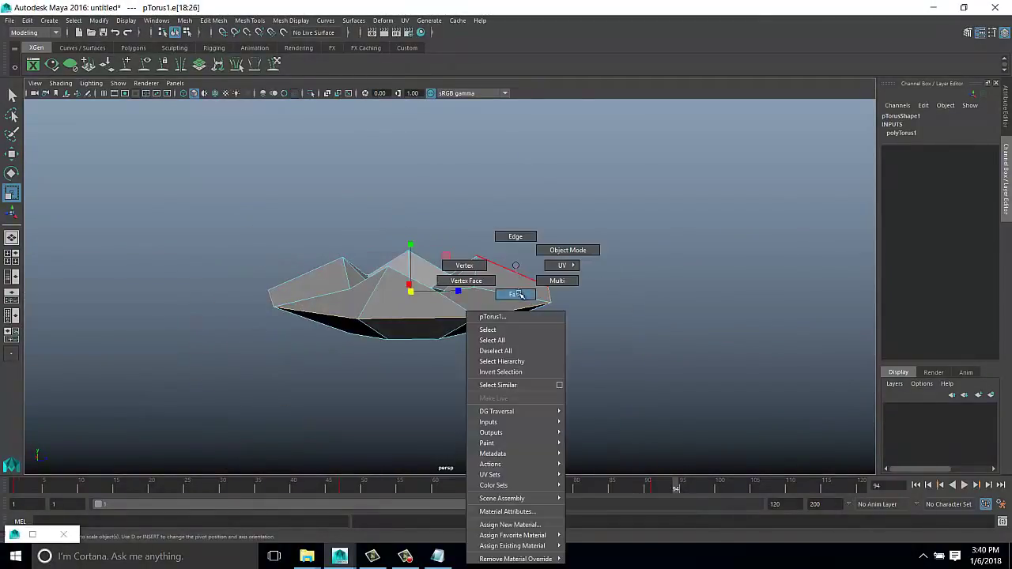
right_click_drag(510, 264, 510, 292)
left_click(425, 233)
mouse_move(425, 233)
left_mouse_down("alt")
mouse_move(468, 230)
mouse_move(526, 246)
left_mouse_up("alt")
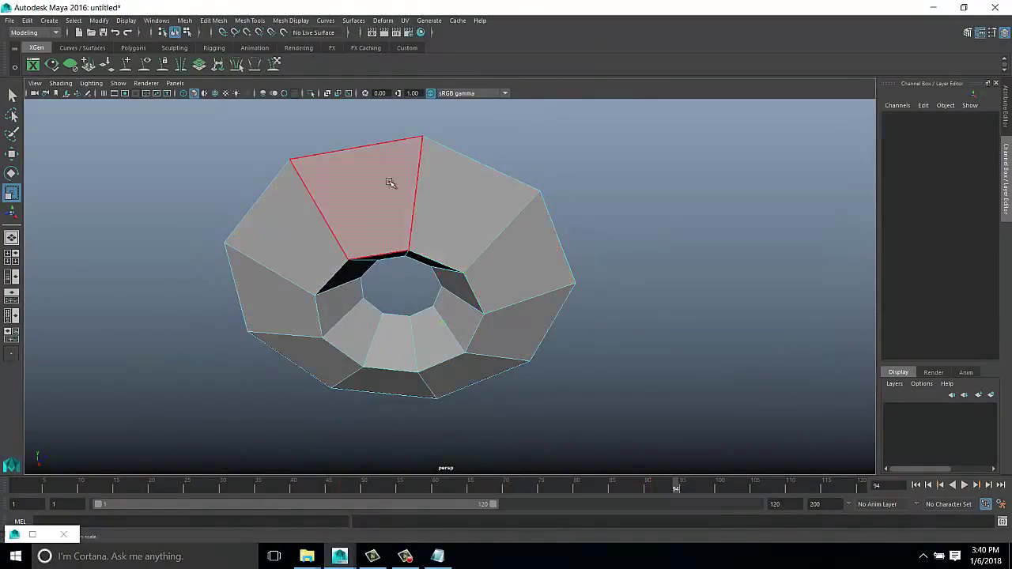
Double-click an edge to select an edge loop, then note the vertex, edge and face loop lines
mouse_move(547, 294)
left_mouse_down("alt")
mouse_move(431, 211)
mouse_move(529, 289)
mouse_move(583, 220)
left_mouse_up("alt")
double_click(431, 210)
left_click(437, 555)
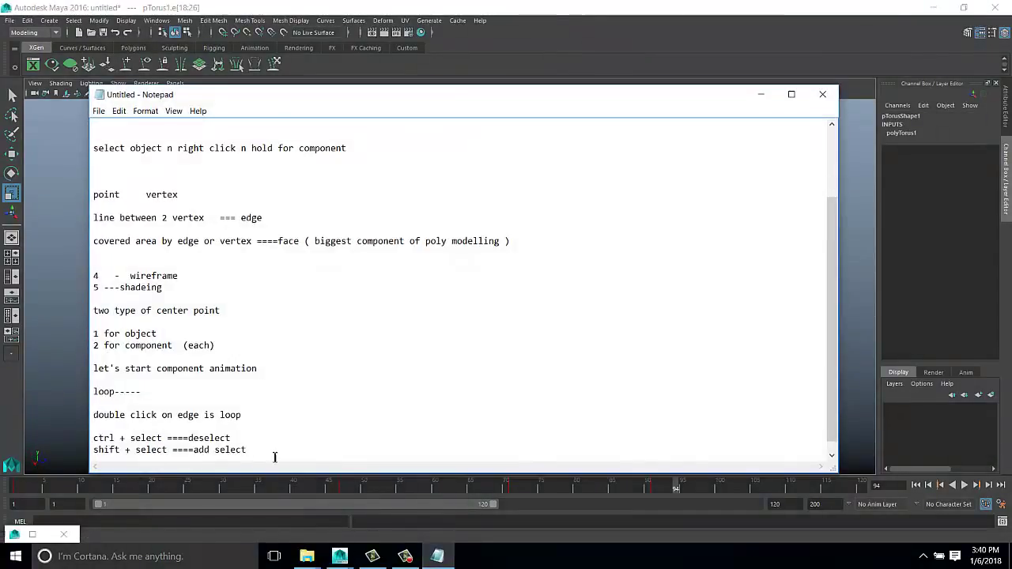
left_click(252, 369)
key("Return")
key("Return")
type("vertex loop")
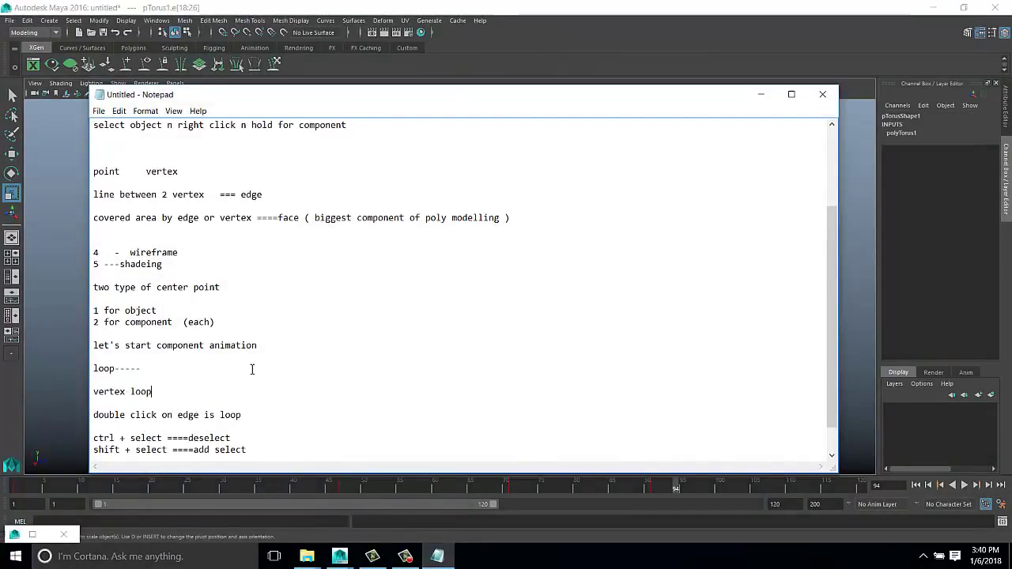
key("Return")
type("edge loop  ---double click edge")
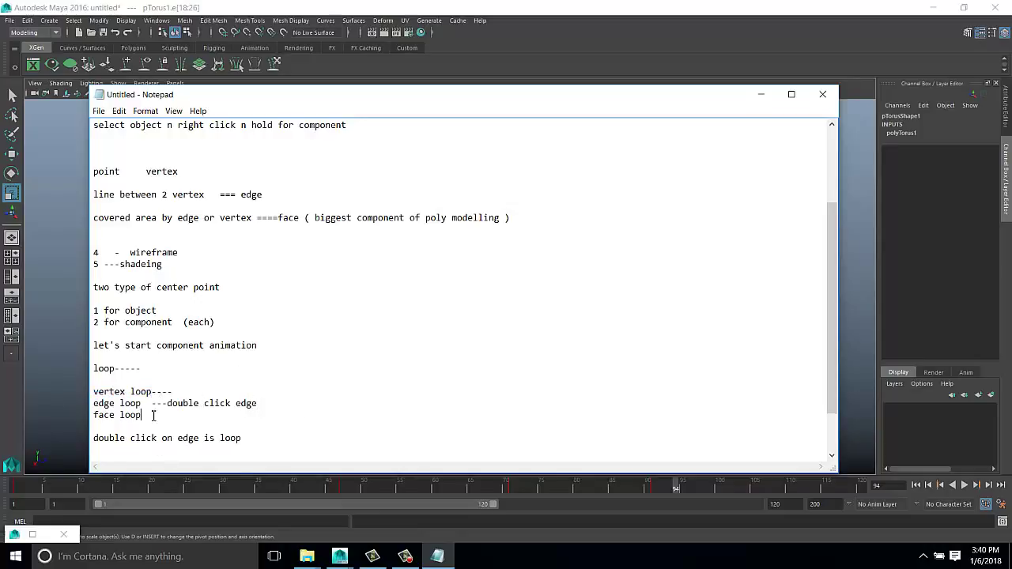
left_click(761, 94)
Select a top face of the torus and shift-add its neighbour to try a face loop
right_click_drag(477, 160, 425, 153)
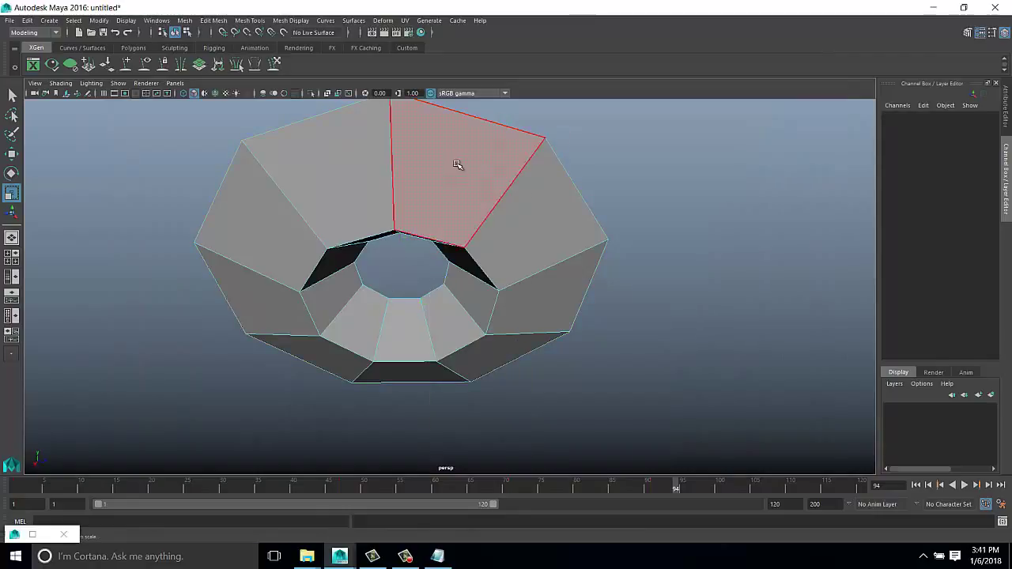
left_click(459, 166)
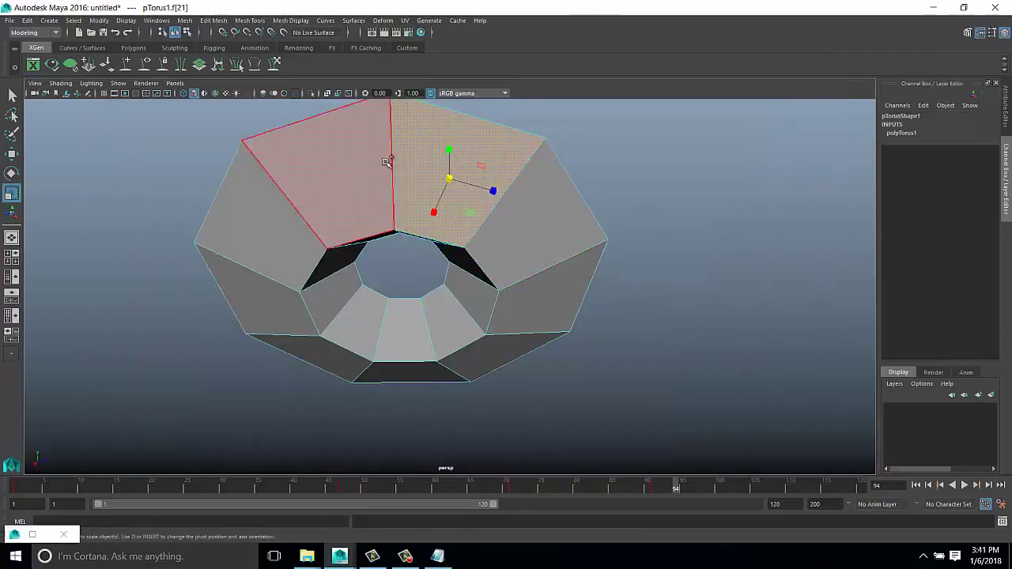
left_click_drag(174, 427, 780, 266)
left_click(632, 293)
Replace the old edge-loop line with 'select face + shift double click neighbour face' in the notes
left_click(438, 555)
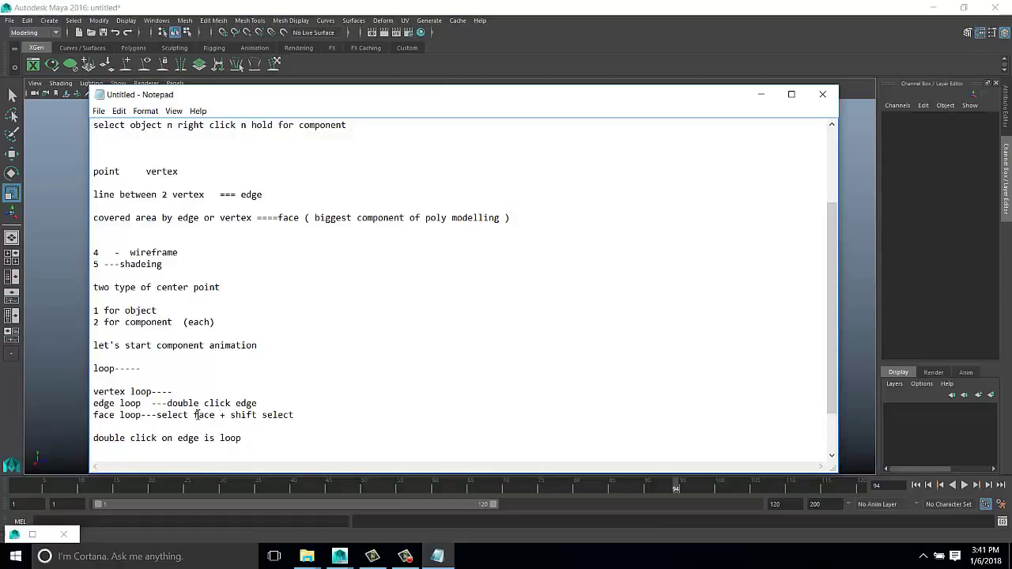
key("ctrl+z")
type("double click neighbour")
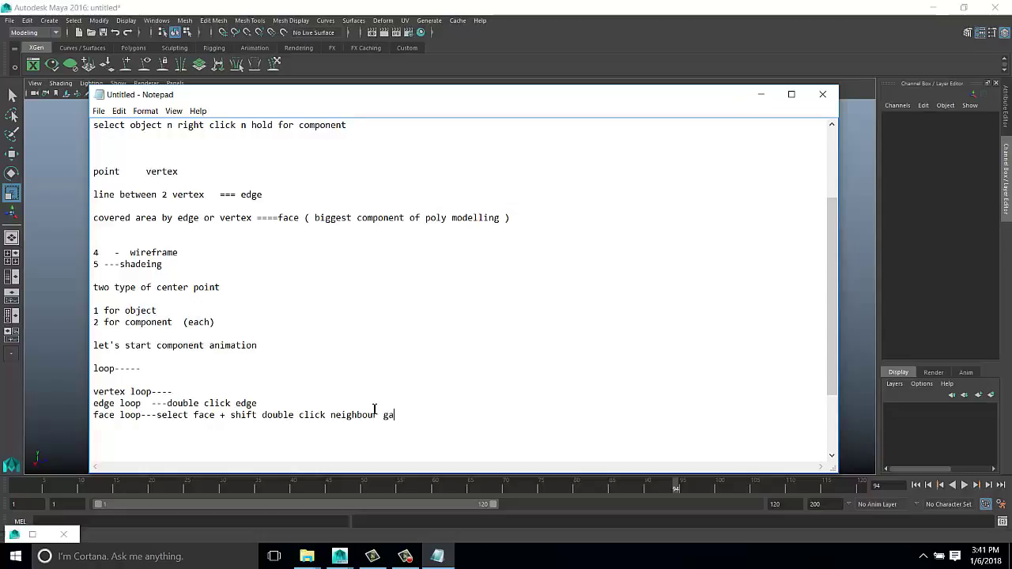
type("face")
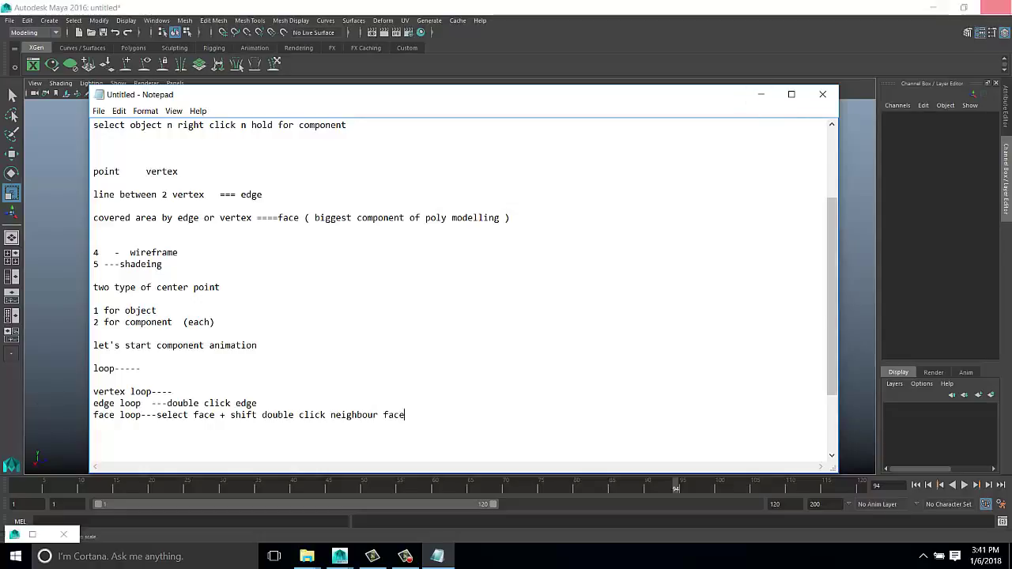
left_click(858, 301)
Double-click to select the torus's inner vertex loop, then play the animation with Move active
mouse_move(519, 194)
left_mouse_down("alt")
mouse_move(470, 263)
mouse_move(483, 332)
left_mouse_up("alt")
left_click_drag(431, 383, 488, 440)
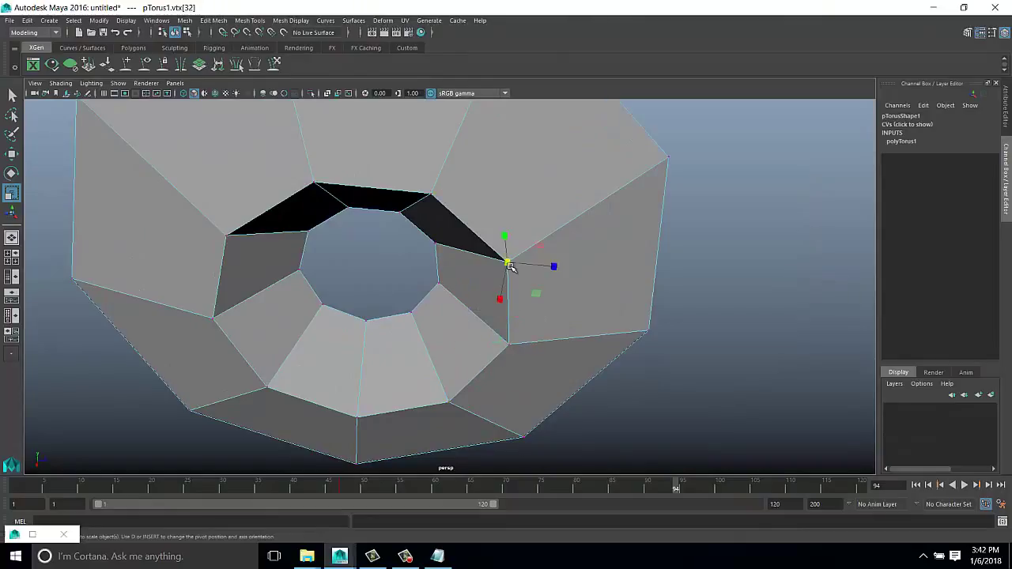
left_click(414, 223)
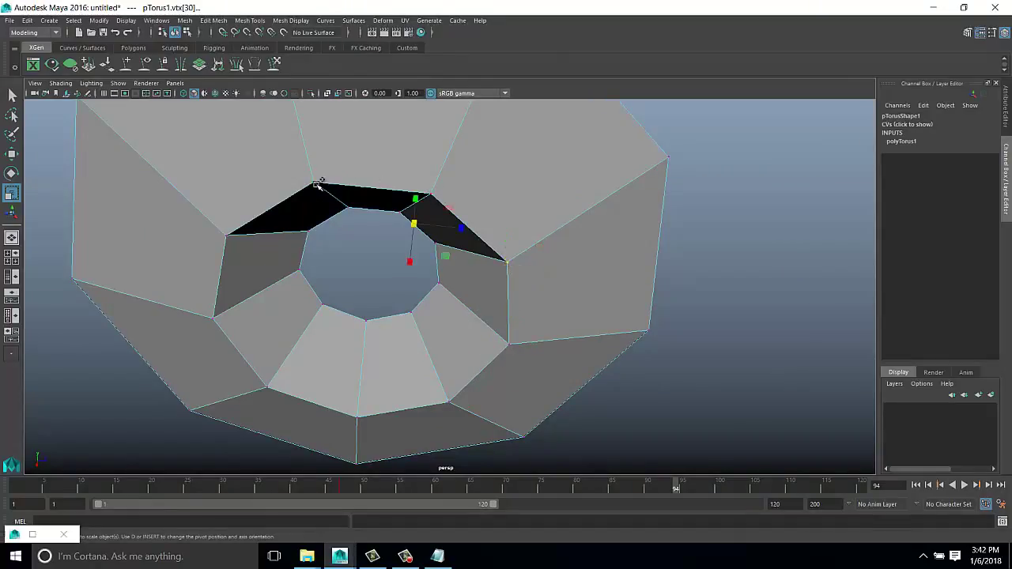
left_click(509, 343)
double_click(507, 264, "shift")
left_click(508, 343)
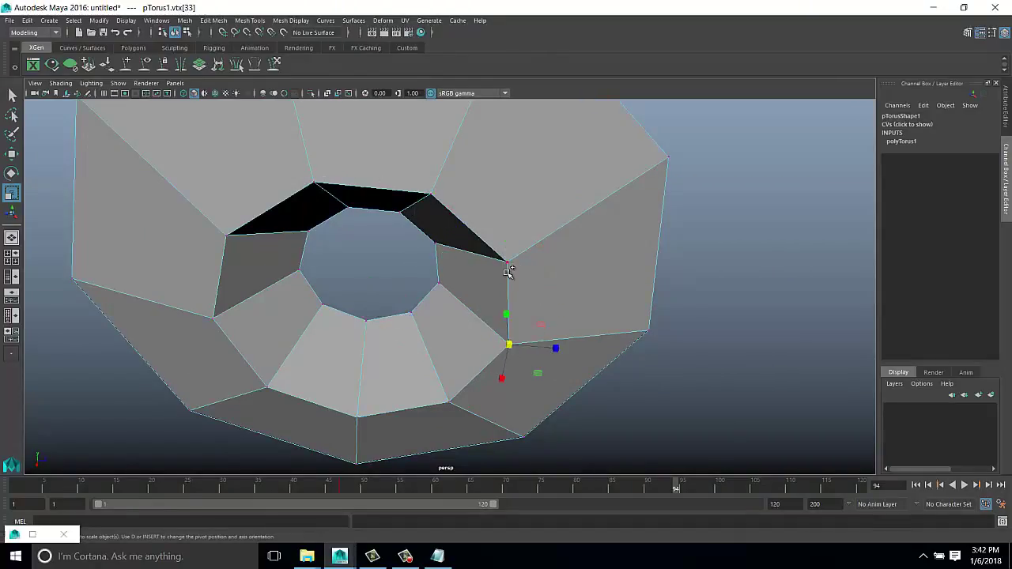
double_click(506, 265, "shift")
left_click_drag(636, 352, 538, 437, "alt")
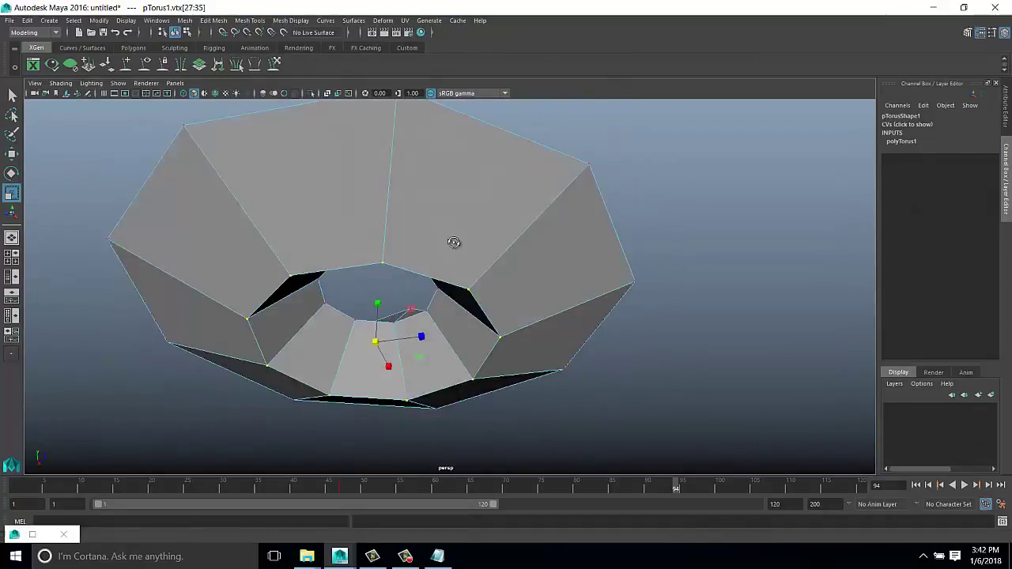
key("w")
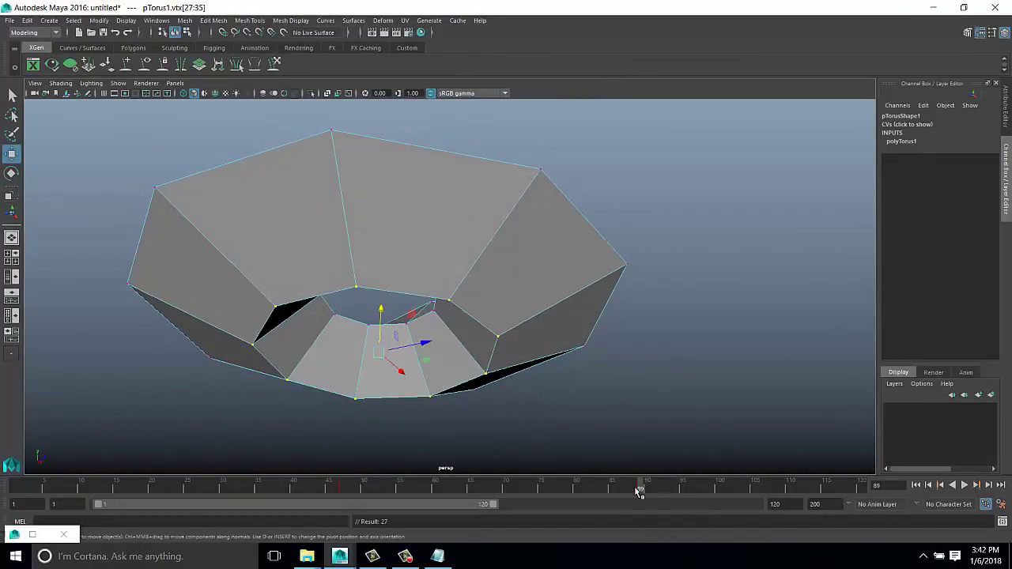
key("alt+v")
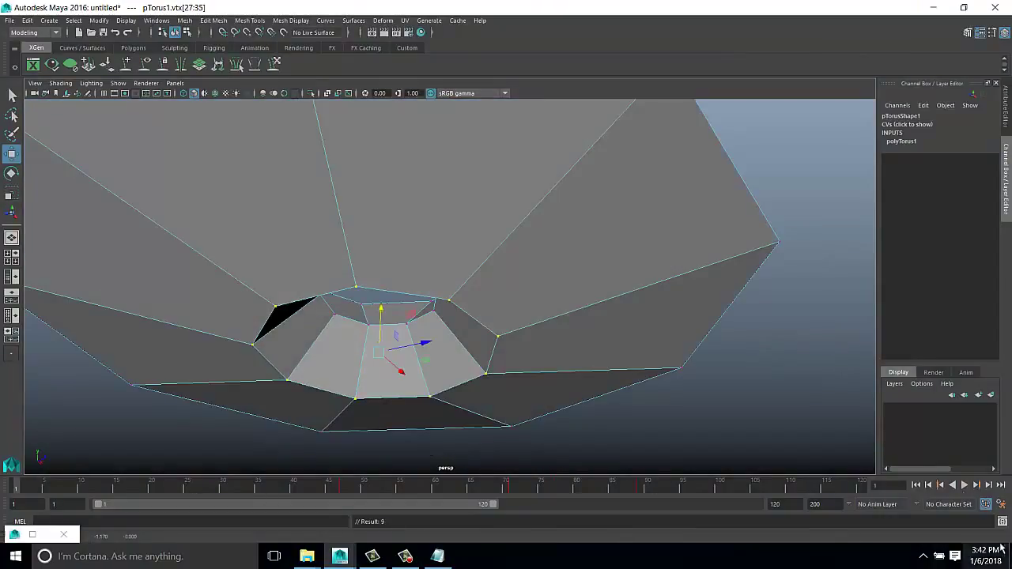
Use the marking menu to select all torus vertices, then switch to Face mode and pick faces
right_click_drag(419, 273, 431, 355)
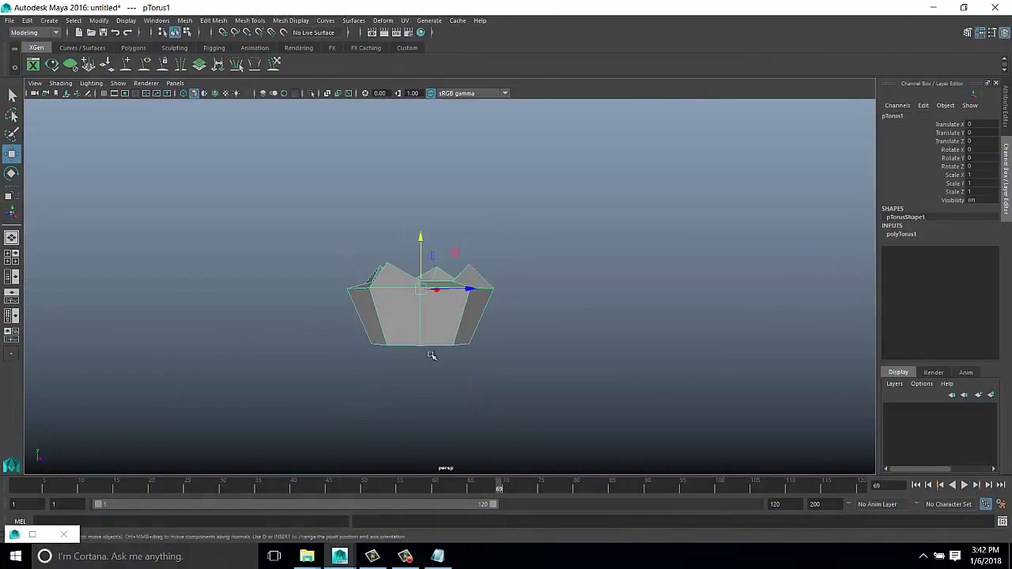
left_click(500, 403)
left_click_drag(231, 202, 465, 323)
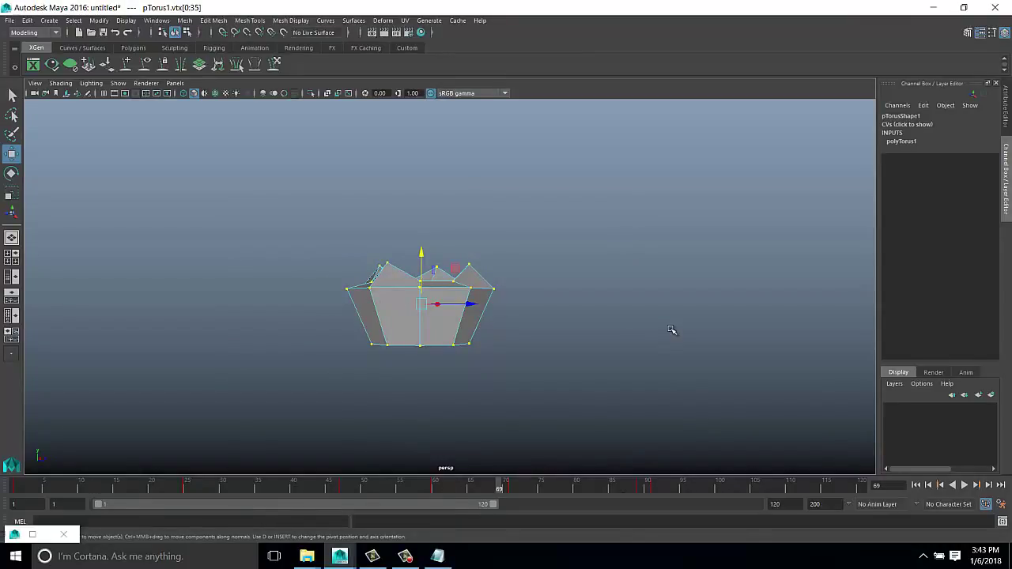
right_click_drag(452, 276, 454, 294)
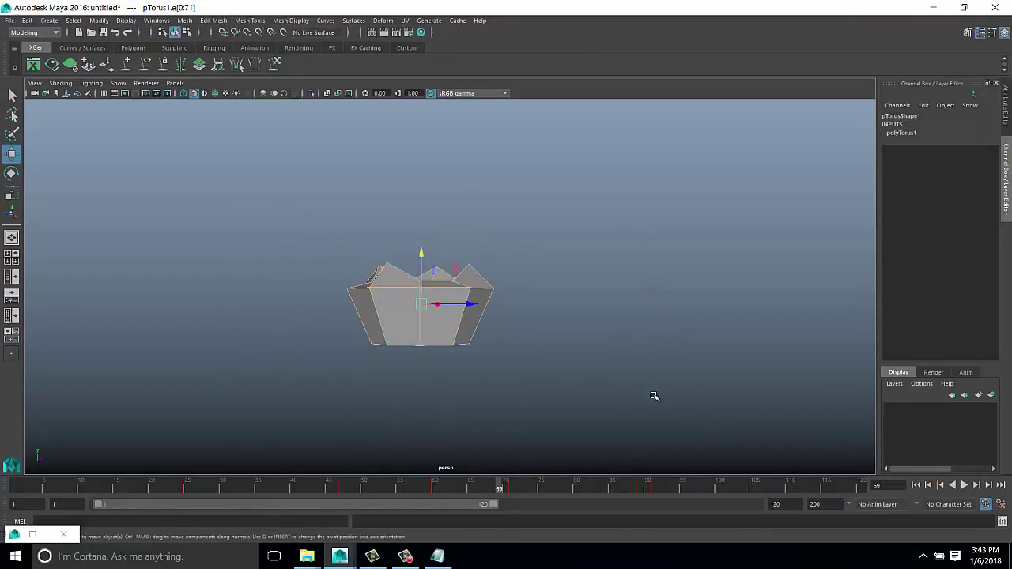
left_click_drag(332, 274, 483, 305)
right_click_drag(447, 267, 494, 283)
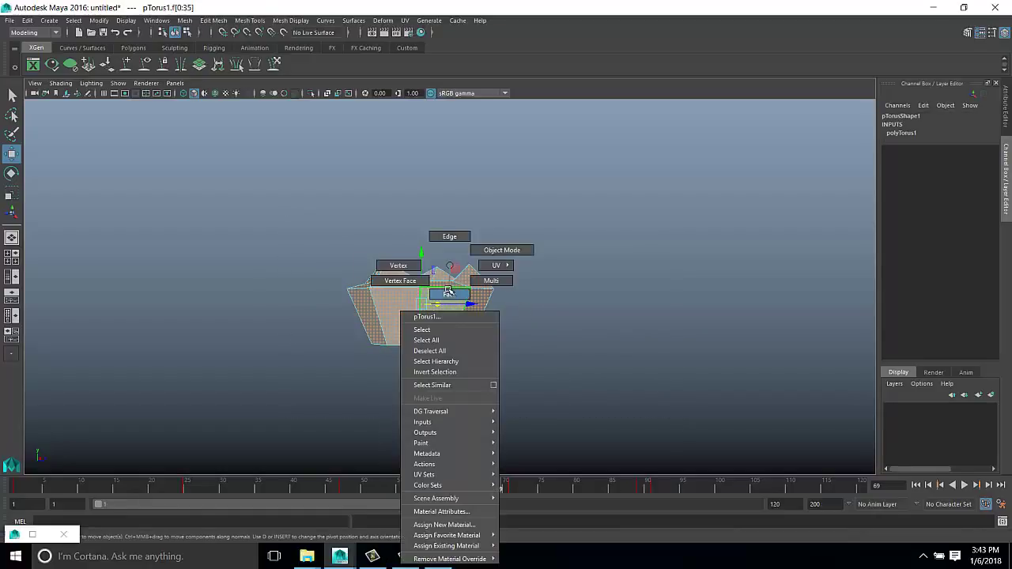
Add a 'multi --' heading and 'select more component at same' line to the notes
left_click(437, 556)
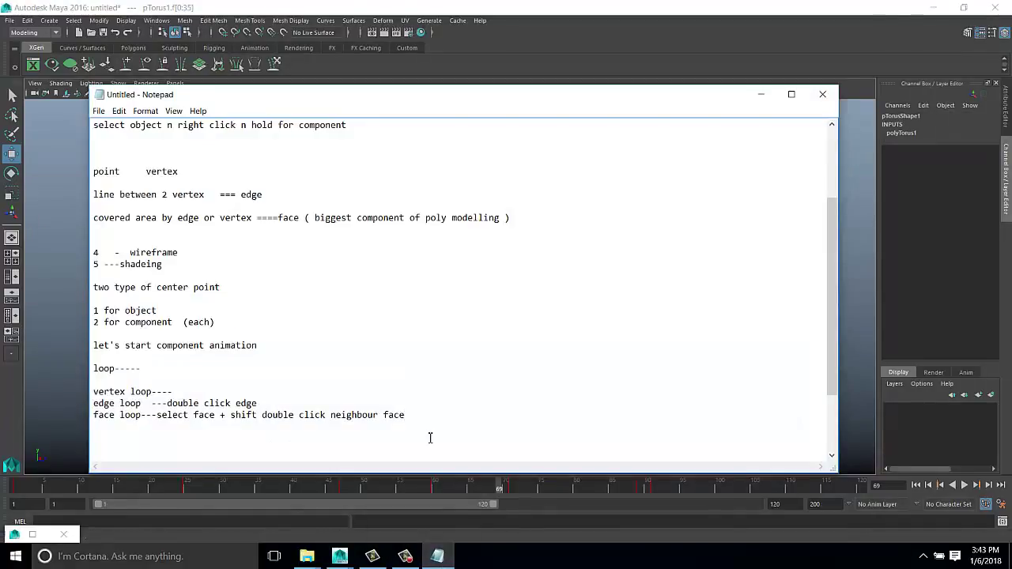
type("multi -")
key("Return")
key("Return")
key("Return")
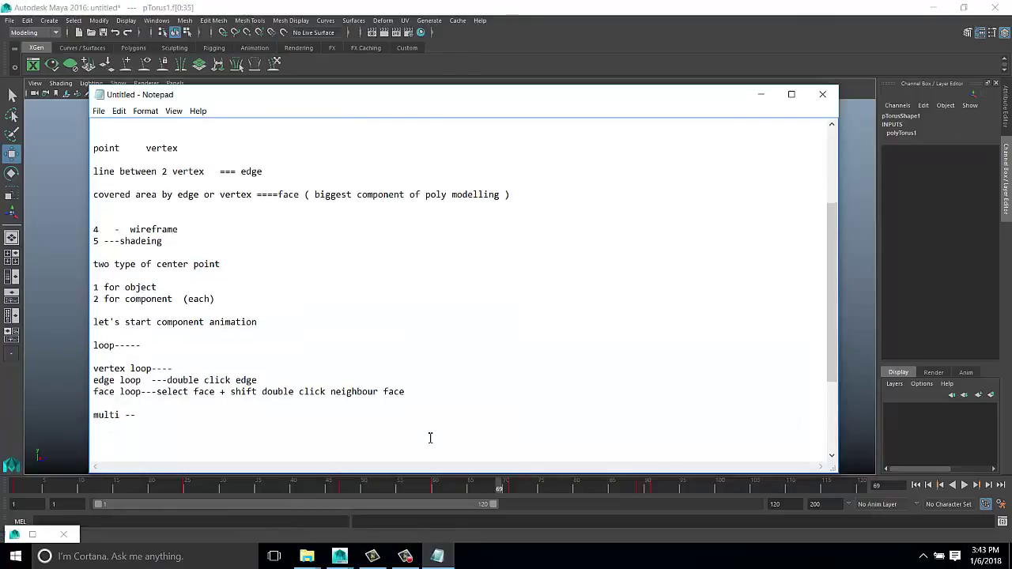
type("select more component at same time")
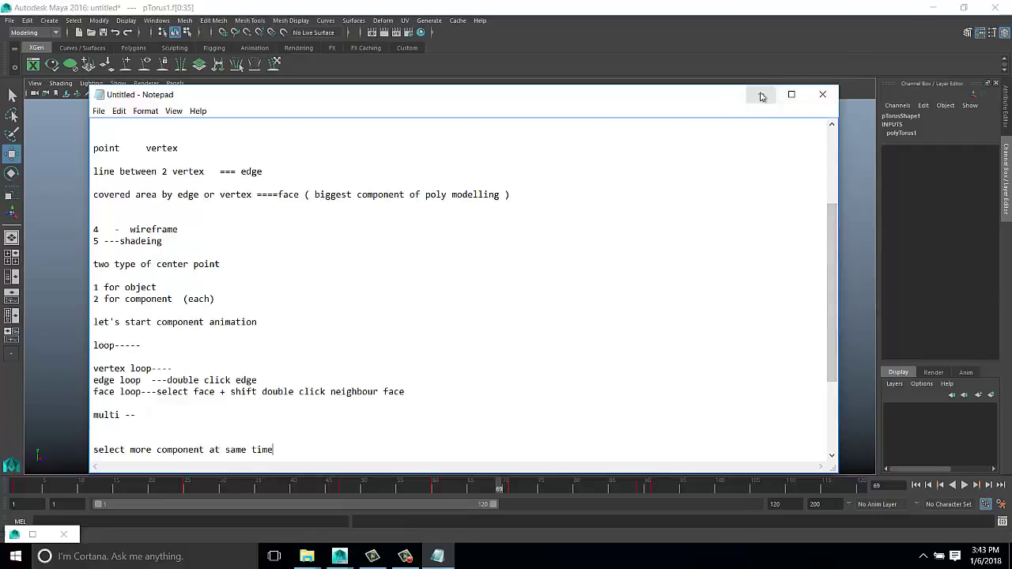
left_click(761, 94)
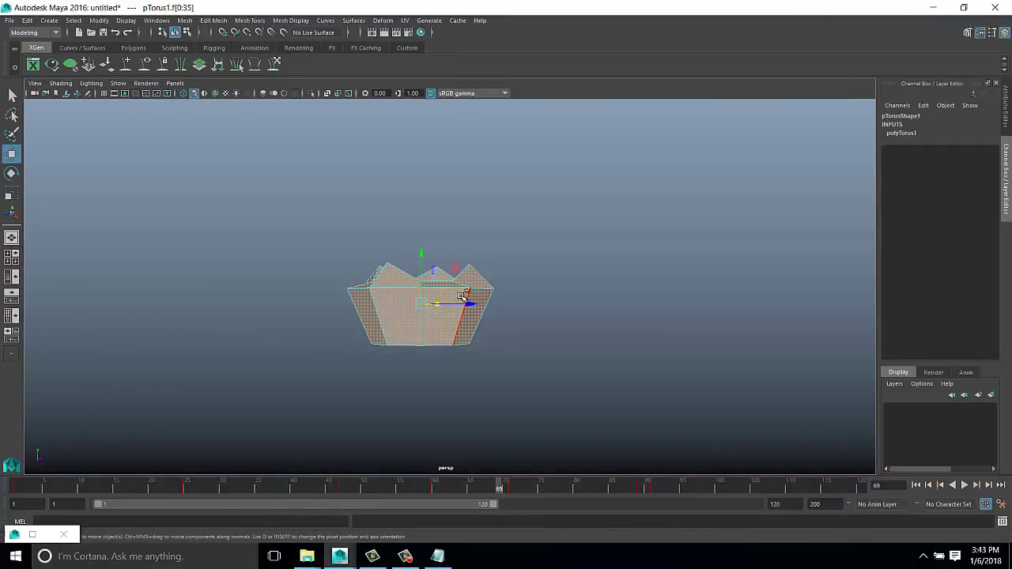
Pick torus faces and vertices via the marking menu, then select the whole torus in Object mode
scroll(443, 316, "up", 3)
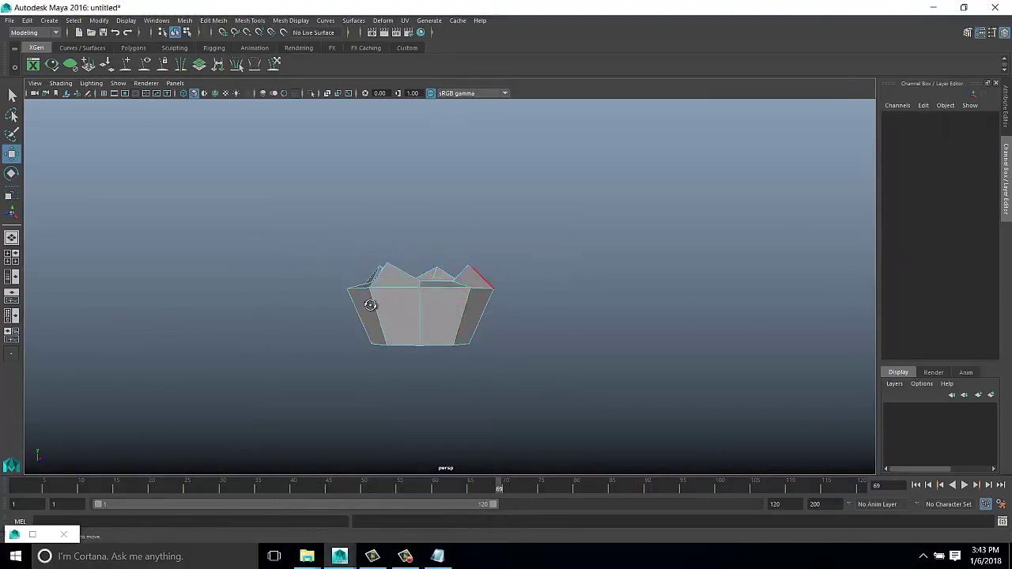
key("F10")
left_click(445, 332)
right_click_drag(443, 273, 395, 339)
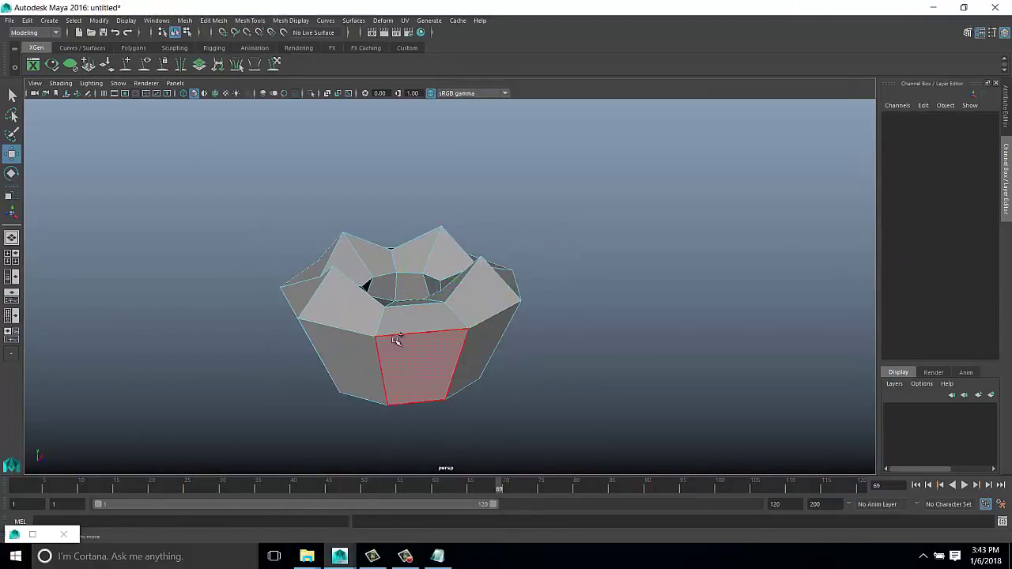
left_click(393, 320)
right_click_drag(339, 266, 339, 233)
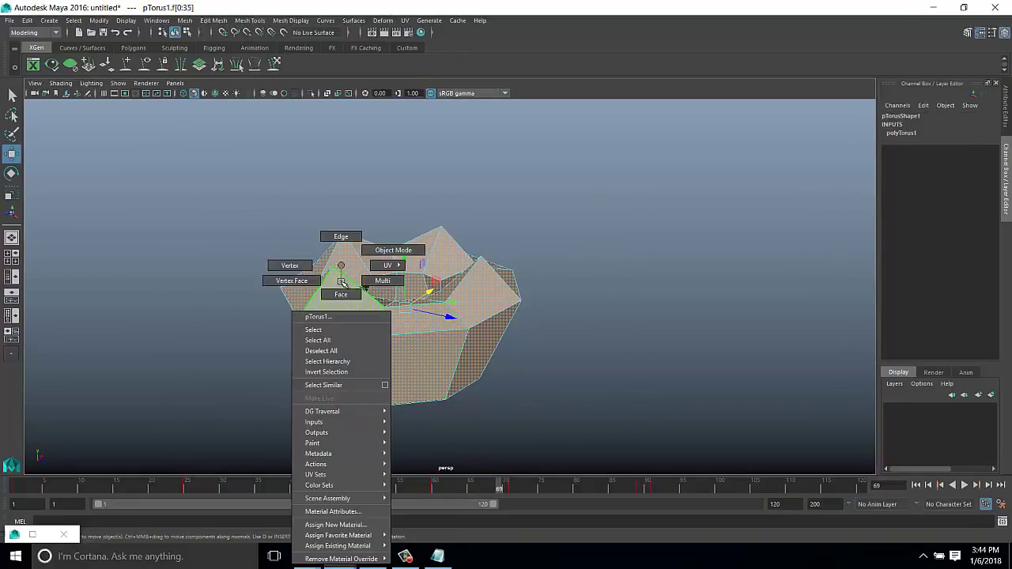
right_click_drag(440, 261, 443, 217)
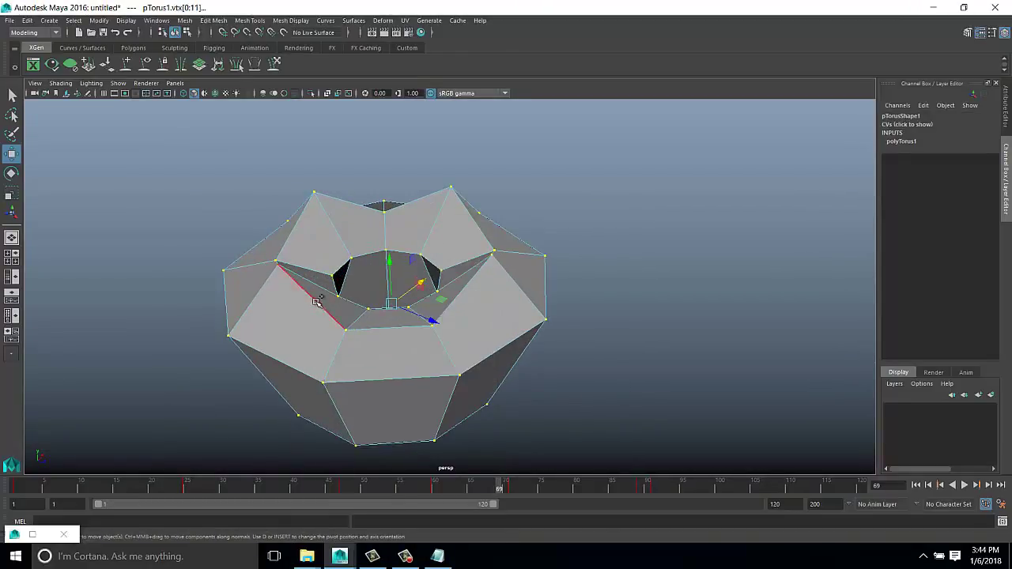
mouse_move(271, 372)
left_mouse_down("alt")
mouse_move(322, 354)
mouse_move(356, 361)
left_mouse_up("alt")
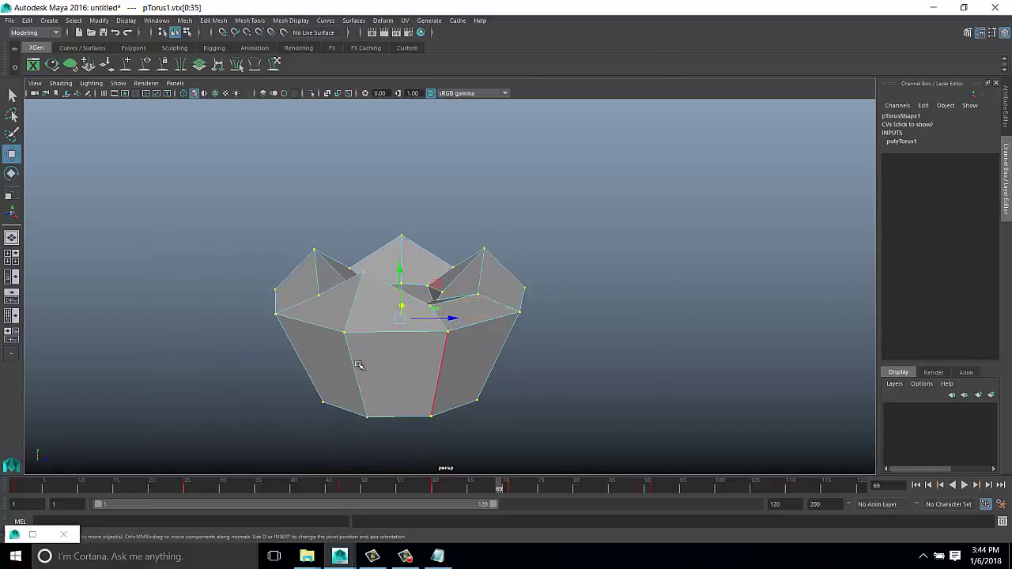
left_click(548, 293)
left_click(394, 300)
left_click(156, 20)
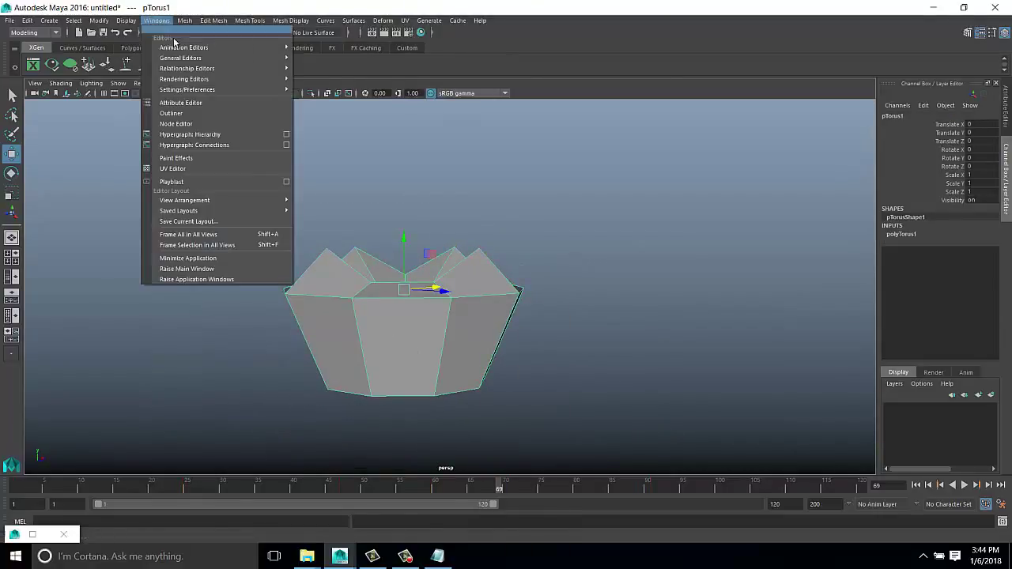
left_click(332, 58)
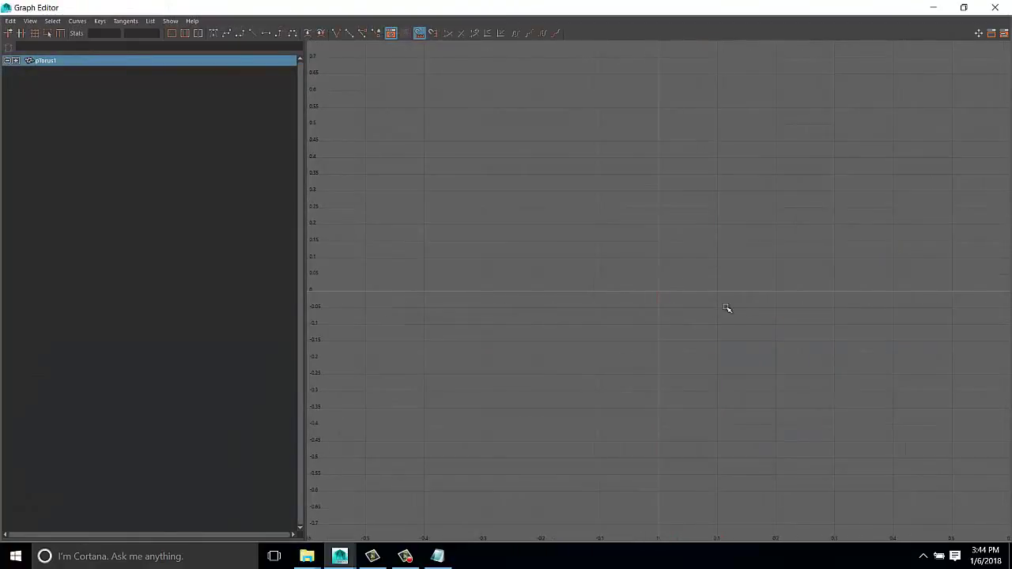
left_click(933, 8)
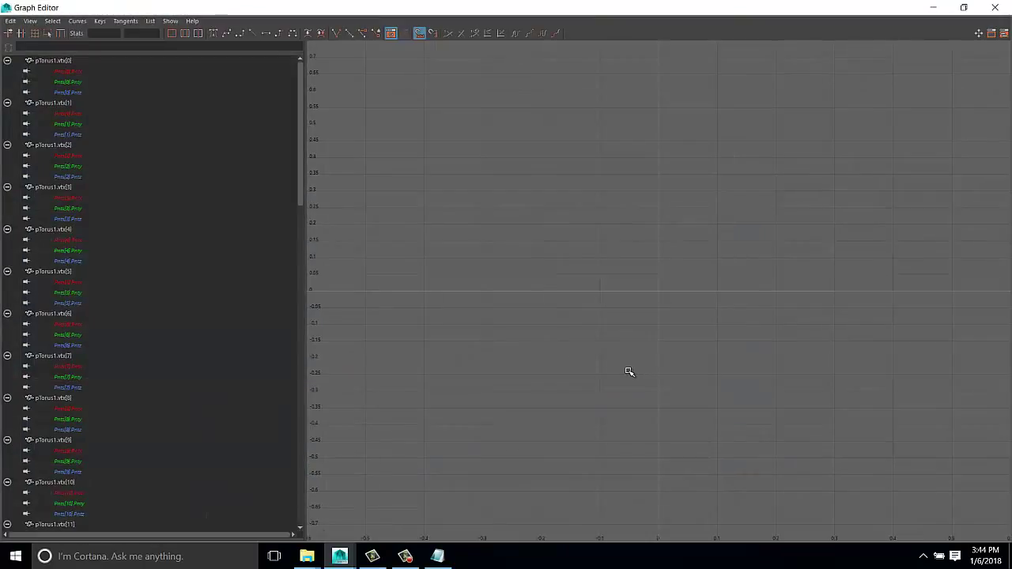
left_click(67, 261)
left_click(70, 251)
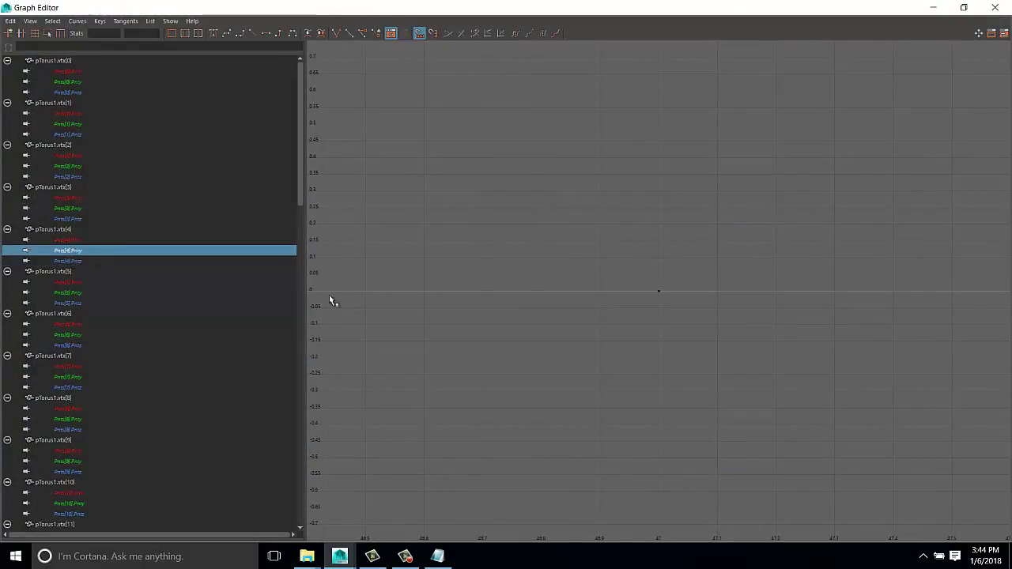
key("a")
left_click_drag(71, 218, 71, 198)
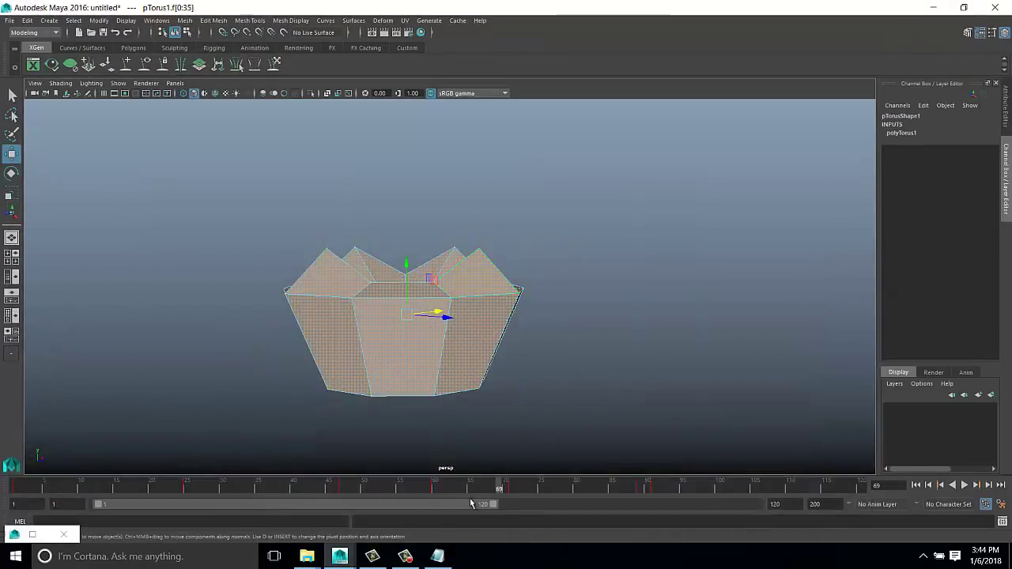
left_click(31, 537)
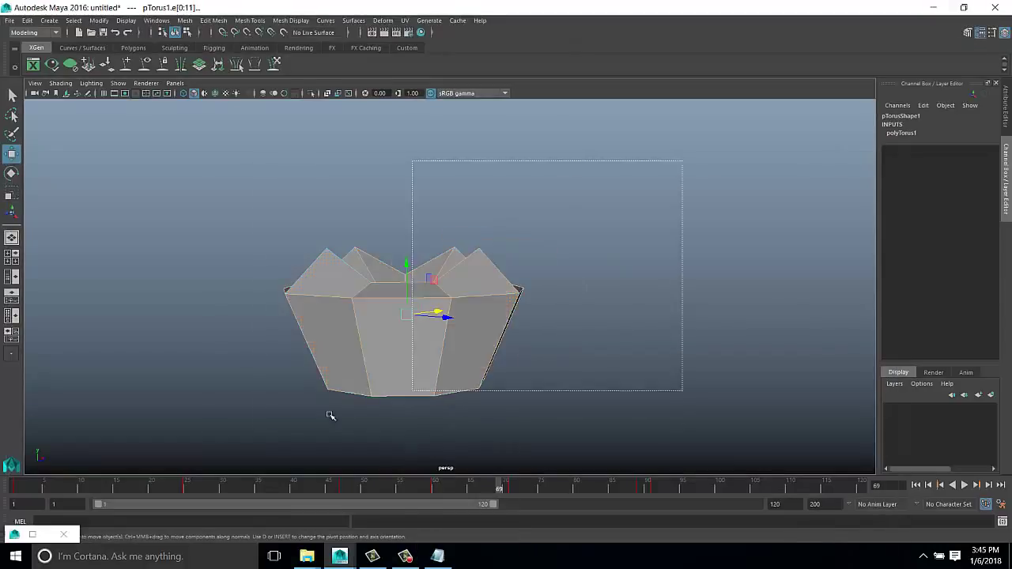
left_click(33, 534)
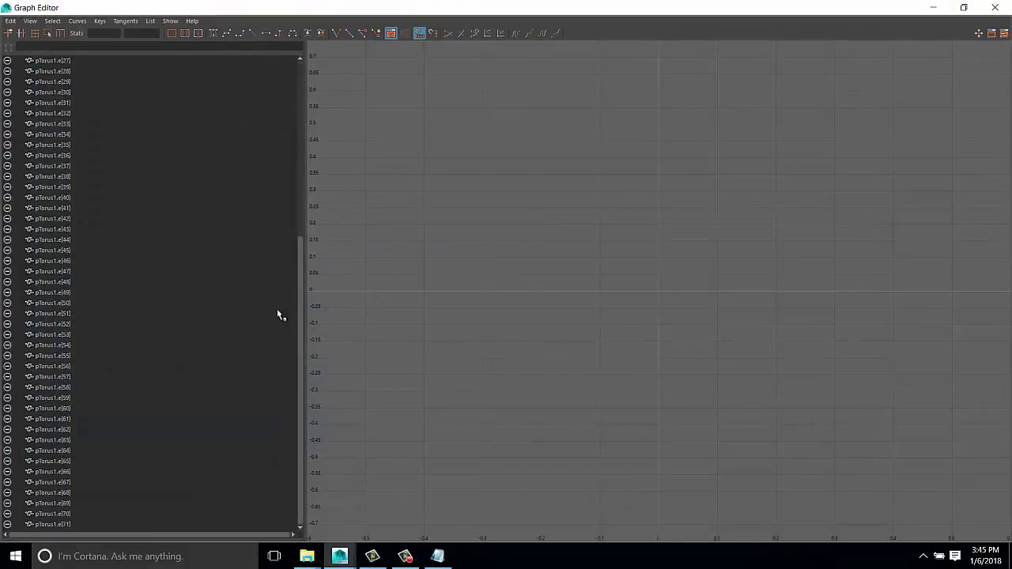
left_click(933, 7)
mouse_move(467, 290)
right_mouse_down()
mouse_move(328, 293)
mouse_move(541, 295)
right_mouse_up()
left_click(541, 296)
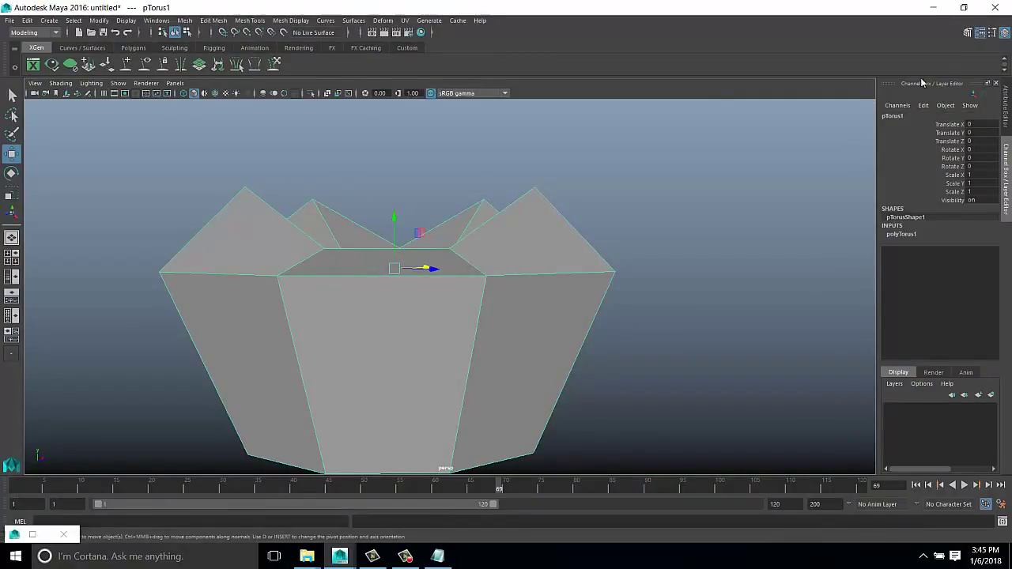
Add the line 'apply loop or edge after modify--' to the notes
right_click_drag(672, 302, 614, 311, "alt")
mouse_move(614, 312)
left_mouse_down("alt")
mouse_move(644, 147)
mouse_move(624, 147)
left_mouse_up("alt")
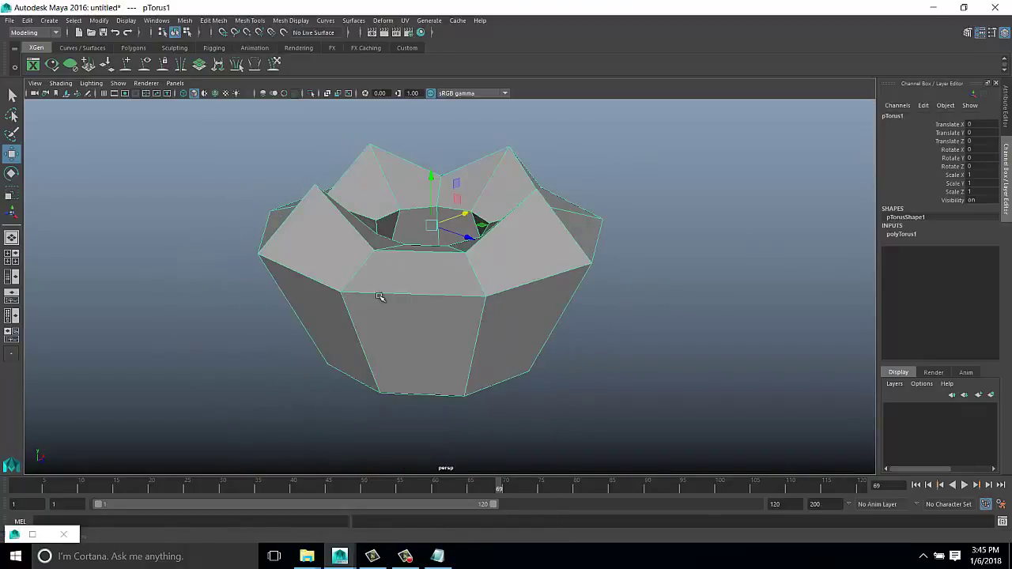
left_click_drag(379, 297, 542, 253, "alt")
left_click(438, 556)
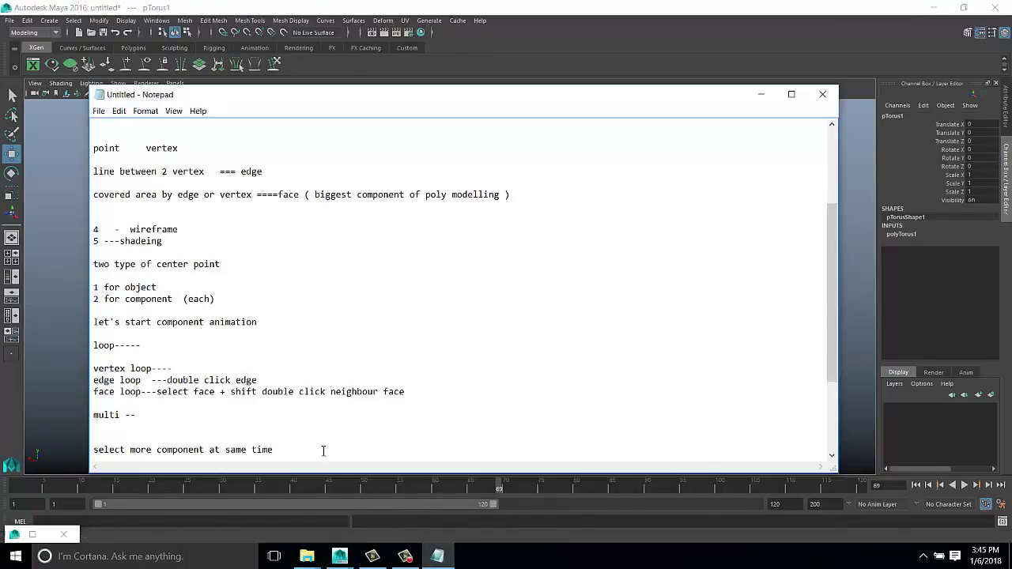
key("Return")
key("Return")
key("Return")
type("after ")
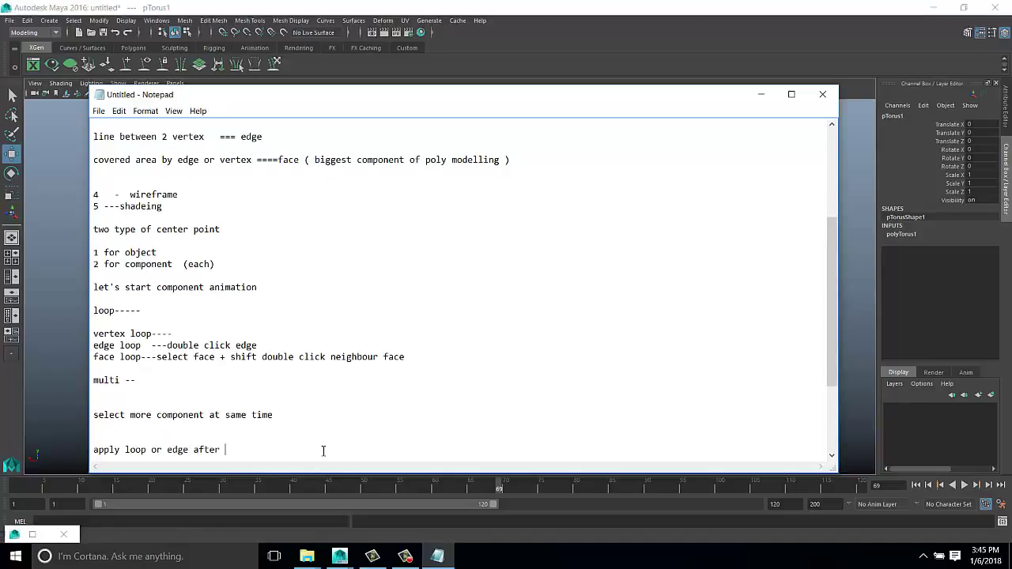
type("modify--")
left_click(760, 94)
Shift+right-click the torus for its polygon tools, then note 'select object n shift select rmb -----for poly'
left_click_drag(588, 361, 440, 369, "alt")
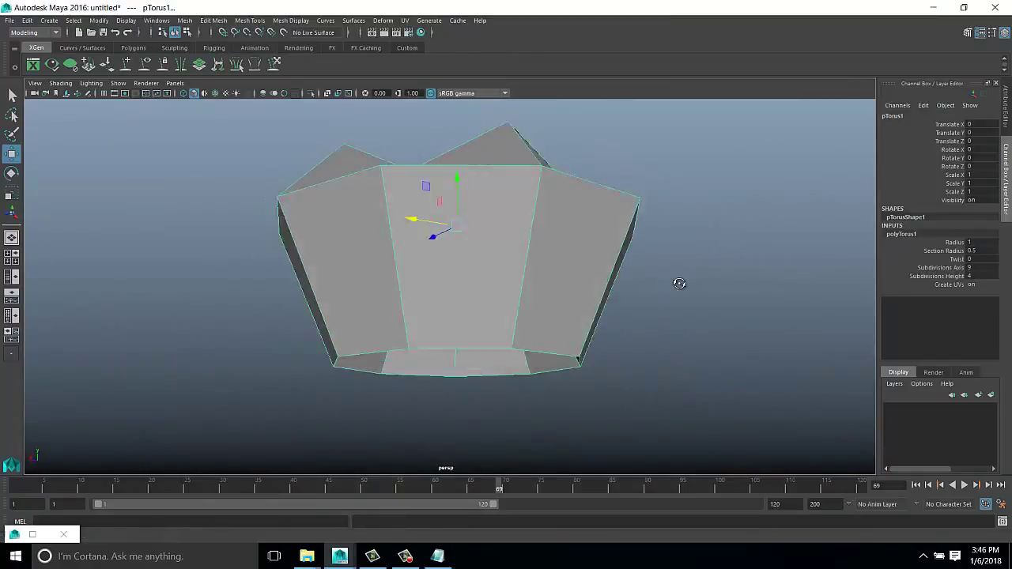
left_click_drag(679, 283, 474, 304, "alt")
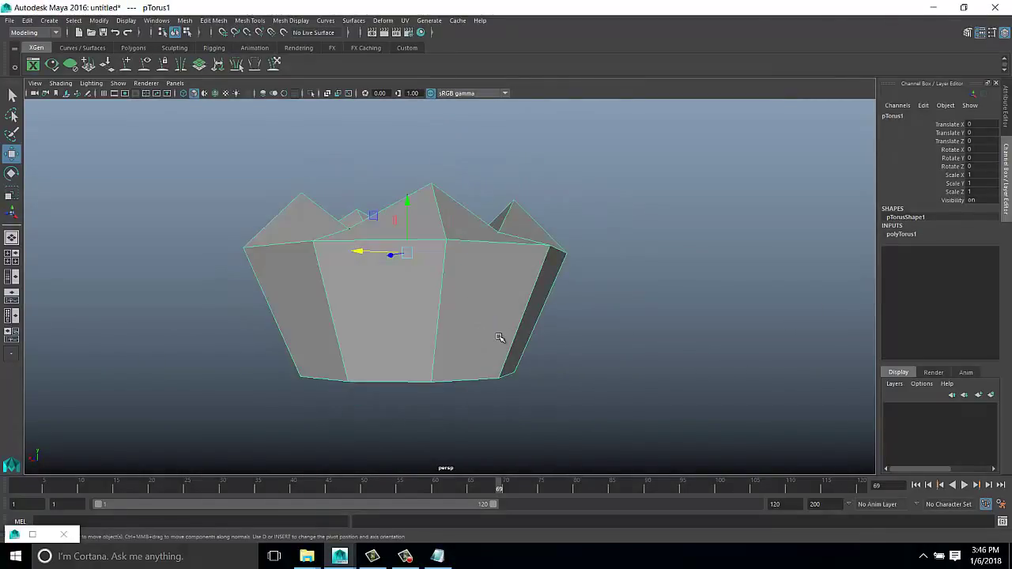
right_click(486, 294, "shift")
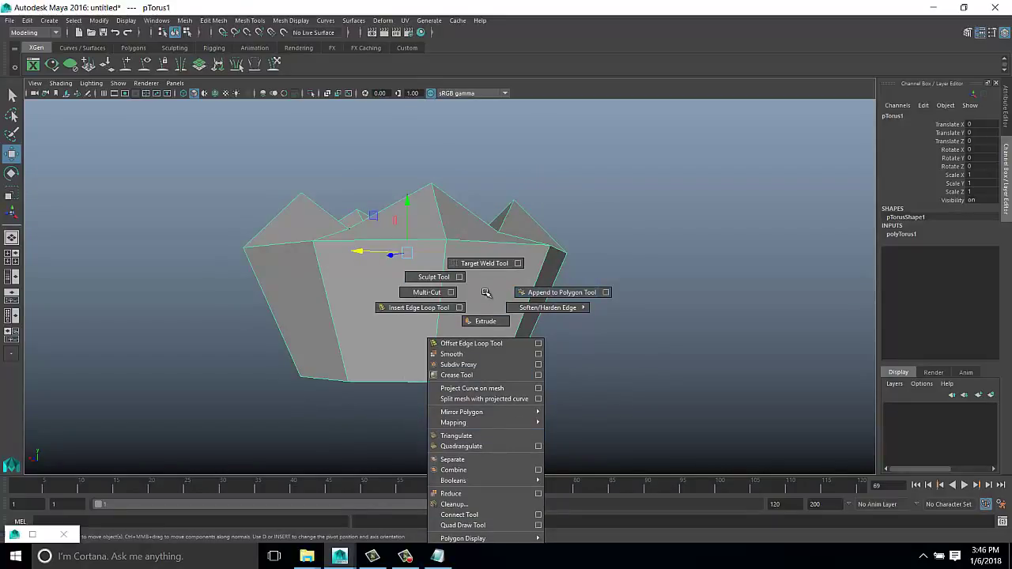
left_click(486, 294)
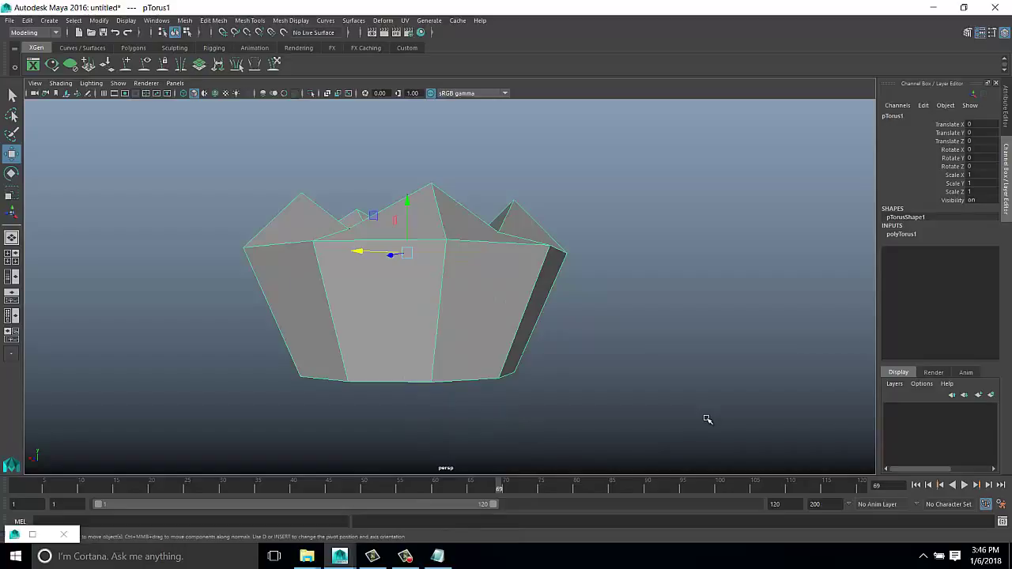
left_click(438, 556)
key("Return")
type("select object n")
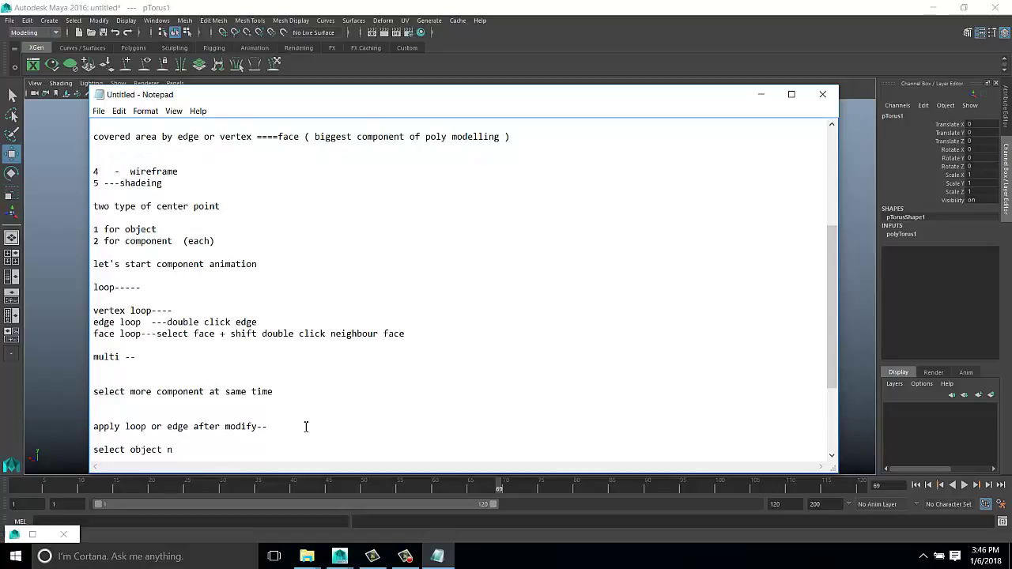
type("shift")
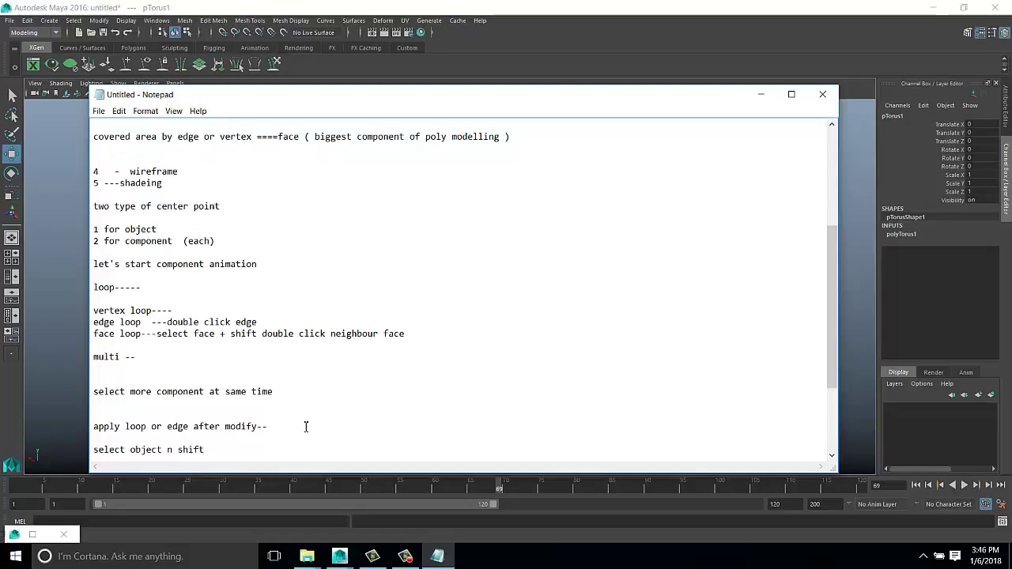
type(" select rmb  -----for poly tools")
Reselect the torus mesh and bring up its polygon editing marking menu
left_click(761, 95)
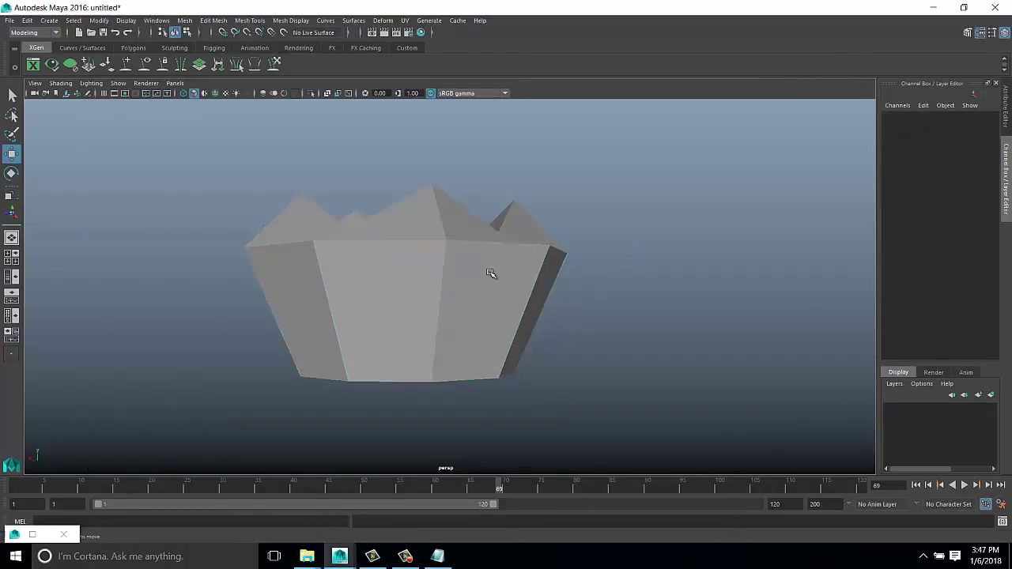
left_click(773, 211)
right_click(751, 183, "shift")
left_click(486, 264)
right_click(483, 269, "shift")
right_click_drag(483, 270, 480, 297, "shift")
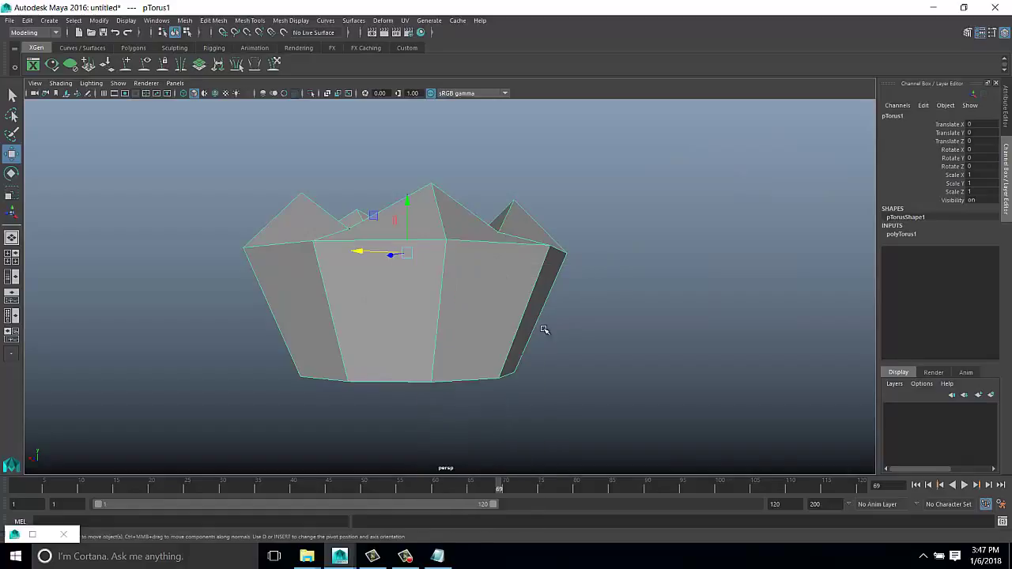
right_click(488, 255)
left_click(751, 234)
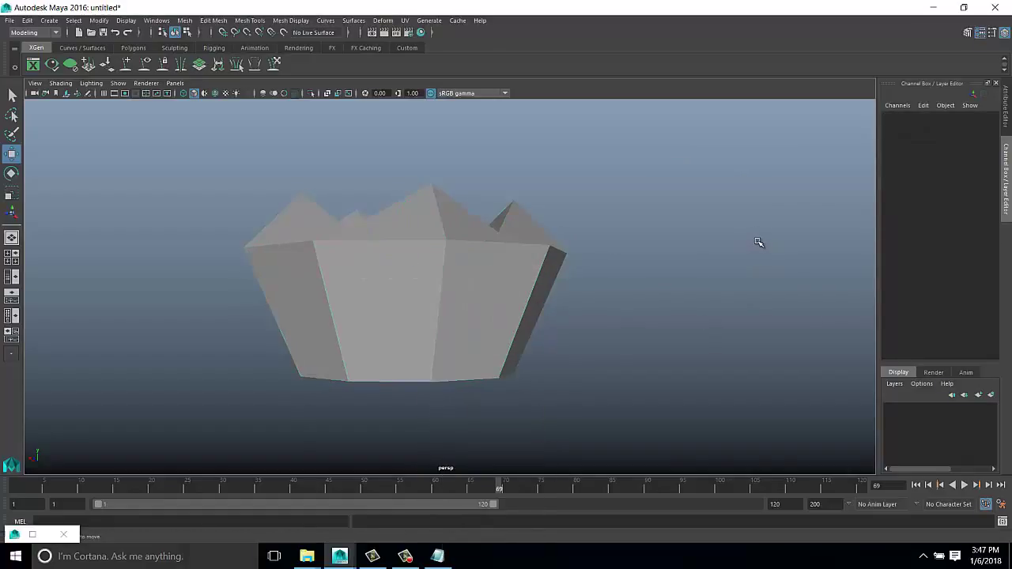
left_click(506, 299)
right_click_drag(458, 278, 465, 283, "shift")
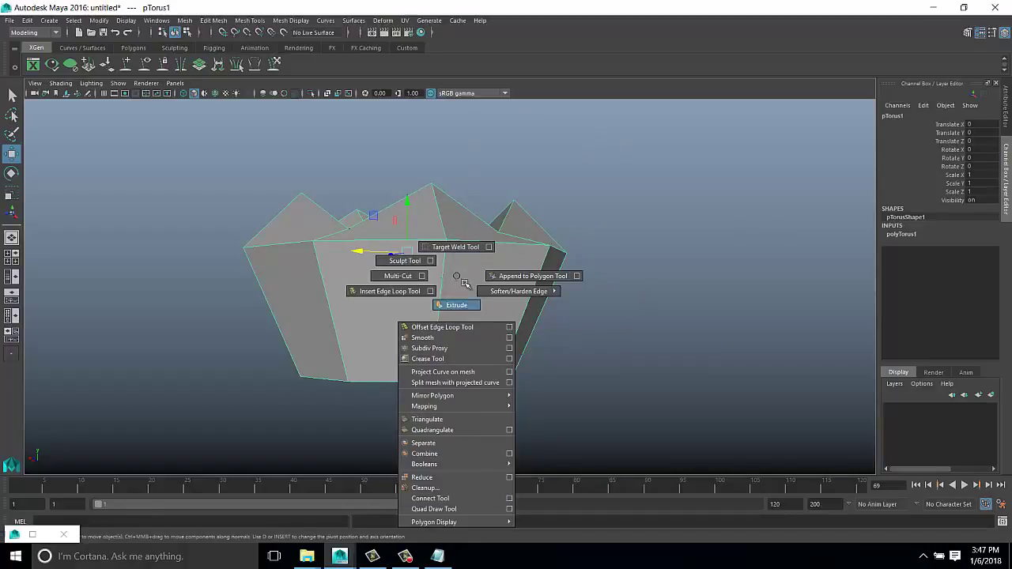
Insert two edge loops around the torus sides, one higher and one lower
left_click(406, 292)
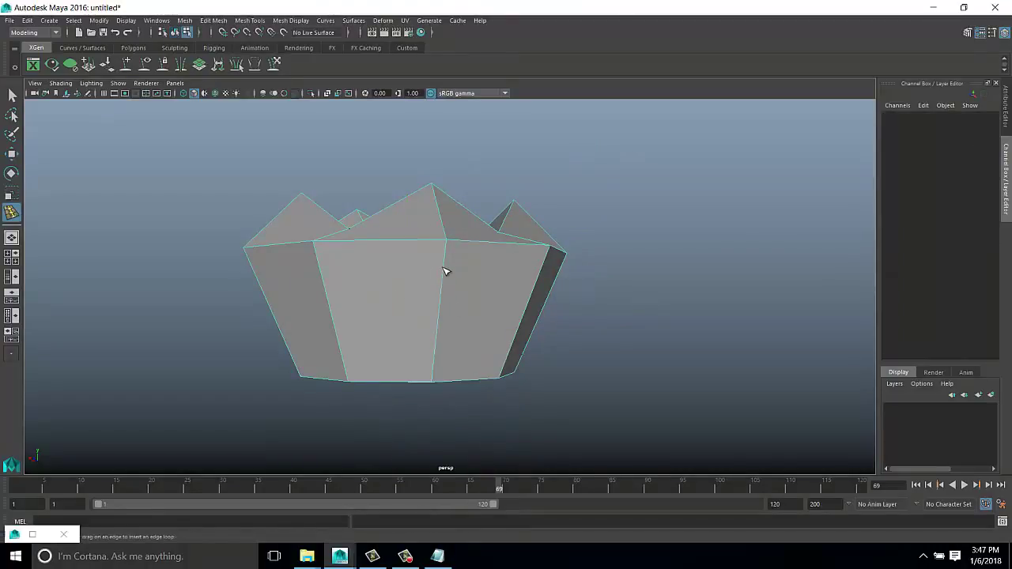
left_click(492, 334)
mouse_move(492, 334)
left_mouse_down("alt")
mouse_move(443, 310)
mouse_move(630, 208)
mouse_move(574, 295)
mouse_move(402, 302)
left_mouse_up("alt")
scroll(401, 302, "up", 3)
left_click(531, 281)
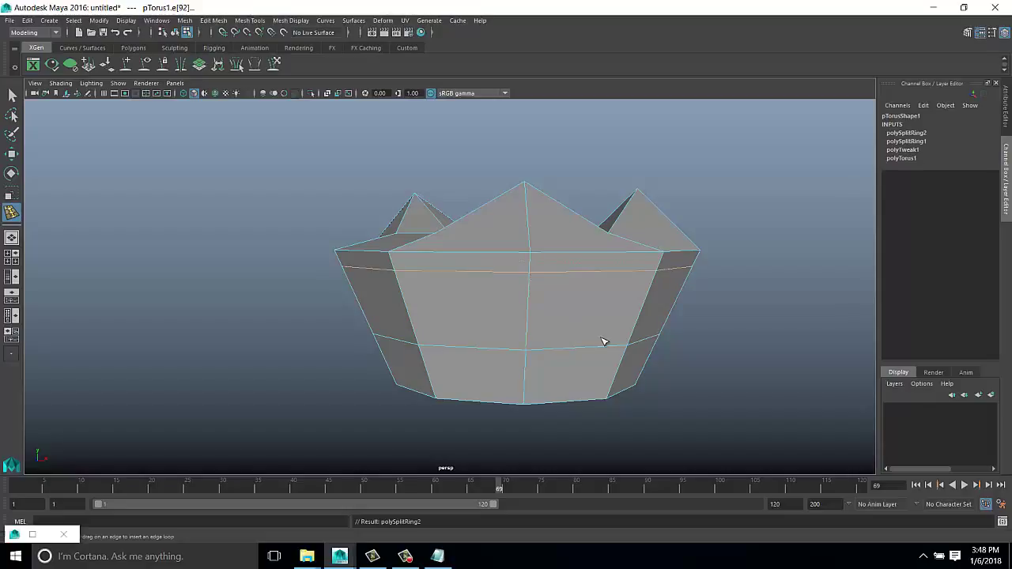
Slide the upper loop down and push it outward into a lip, then scale the lower loop outward
key("w")
mouse_move(519, 215)
left_mouse_down()
mouse_move(524, 264)
mouse_move(497, 312)
mouse_move(726, 317)
mouse_move(450, 327)
mouse_move(474, 319)
left_mouse_up()
key("ctrl+z")
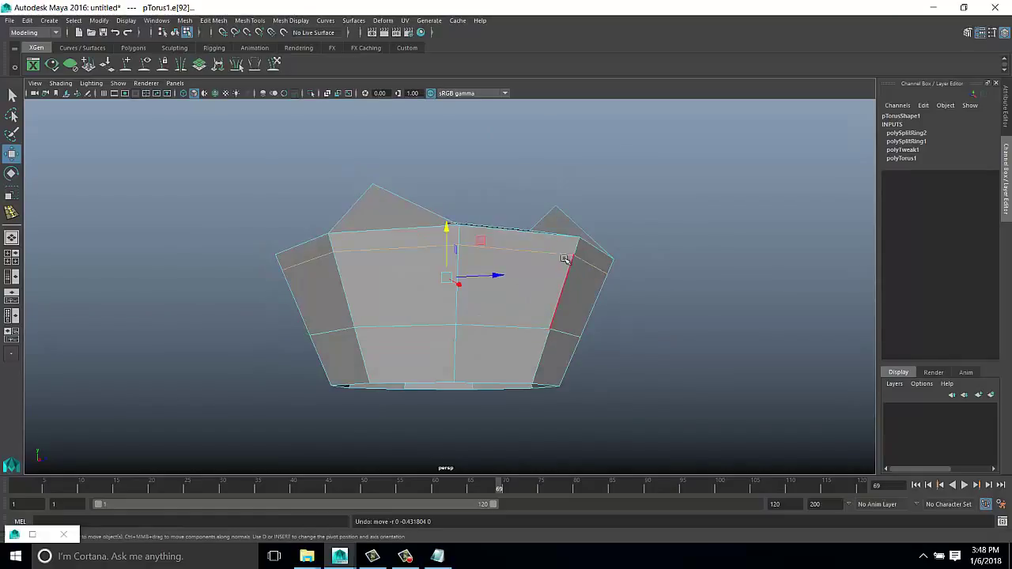
right_click_drag(562, 256, 545, 340, "shift")
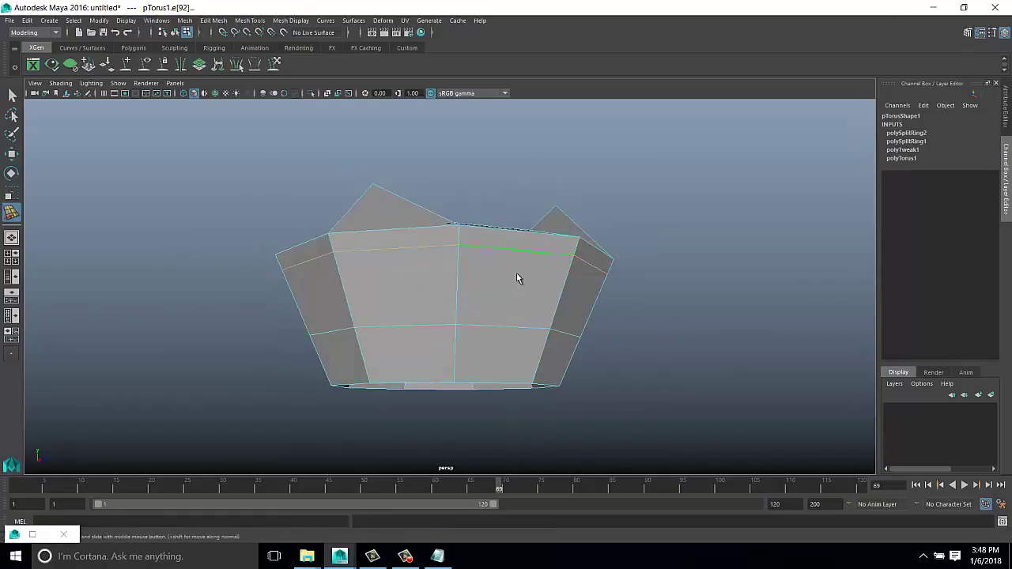
middle_click_drag(499, 185, 490, 329)
mouse_move(457, 356)
left_mouse_down("alt")
mouse_move(454, 327)
mouse_move(422, 324)
mouse_move(395, 343)
left_mouse_up("alt")
key("w")
key("w")
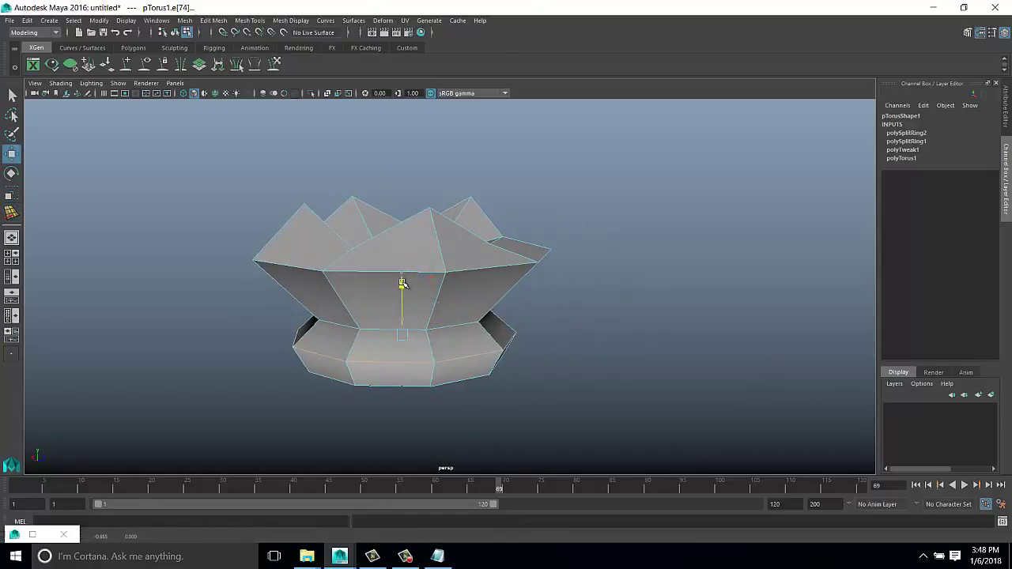
double_click(394, 388)
key("r")
mouse_move(395, 392)
left_mouse_down("alt")
mouse_move(399, 379)
mouse_move(372, 373)
mouse_move(412, 311)
mouse_move(456, 312)
left_mouse_up("alt")
Select the torus and use Multi-Cut to cut a first edge from a vertex to an edge
left_click(707, 174)
left_click(570, 335)
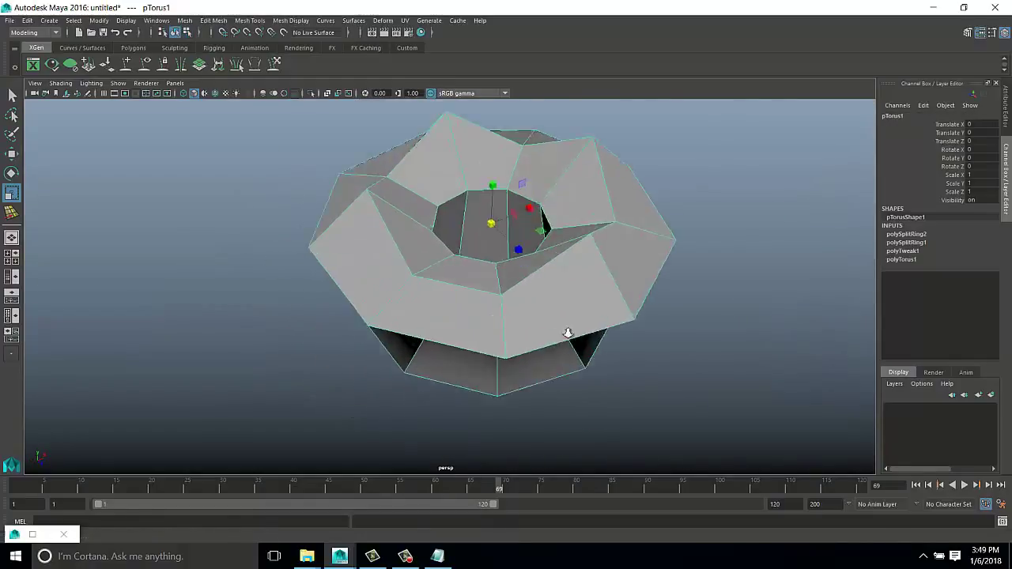
mouse_move(569, 334)
left_mouse_down("alt")
mouse_move(572, 295)
mouse_move(533, 291)
mouse_move(430, 406)
mouse_move(498, 319)
mouse_move(491, 253)
left_mouse_up("alt")
right_click_drag(496, 189, 424, 196, "shift")
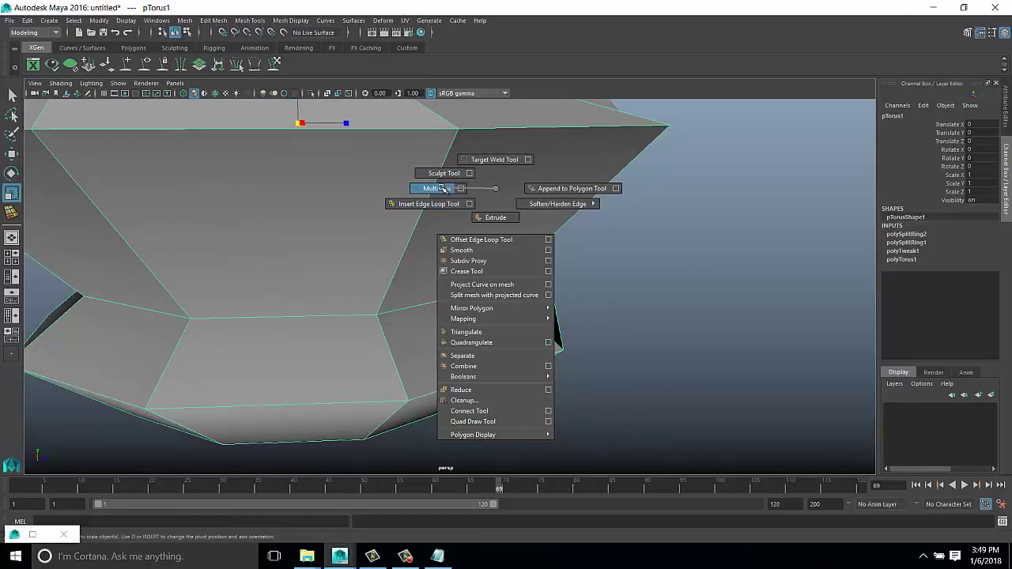
right_click_drag(443, 188, 441, 189, "shift")
left_click(375, 315)
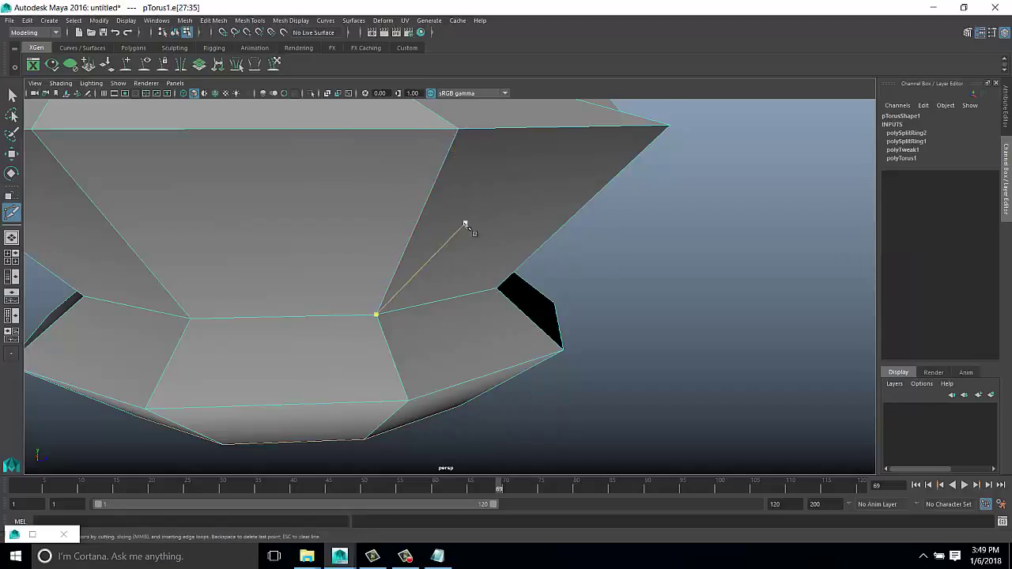
left_click(425, 203)
key("Return")
key("q")
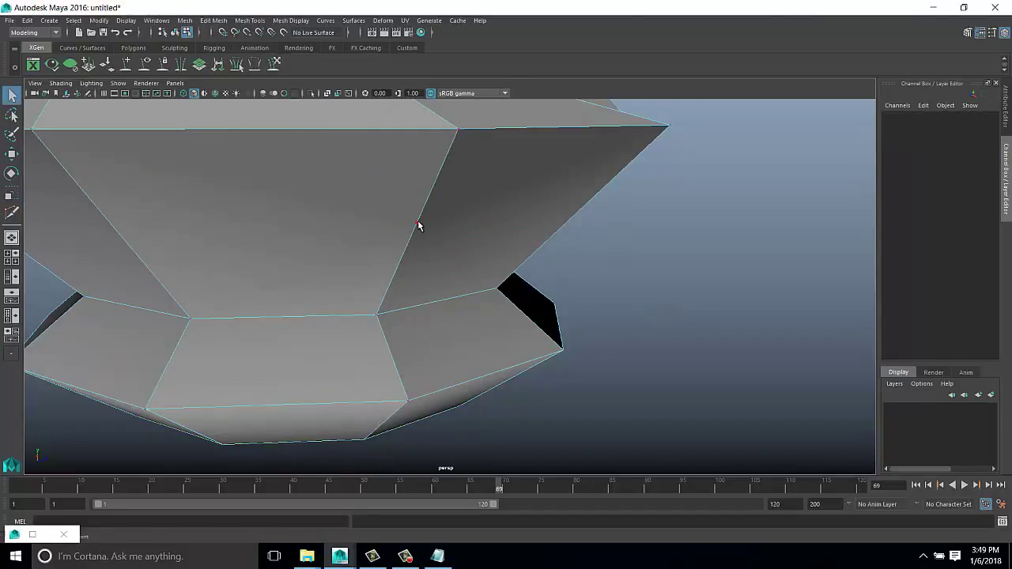
Try moving a vertex and undo it, then cut a second edge across a side face
left_click_drag(419, 226, 616, 255, "alt")
left_click(269, 217)
key("w")
mouse_move(238, 214)
left_mouse_down("alt")
mouse_move(446, 287)
mouse_move(395, 253)
mouse_move(384, 226)
mouse_move(483, 226)
mouse_move(515, 185)
left_mouse_up("alt")
key("ctrl+z")
right_click_drag(656, 139, 633, 163, "shift")
left_click_drag(633, 163, 303, 227, "alt")
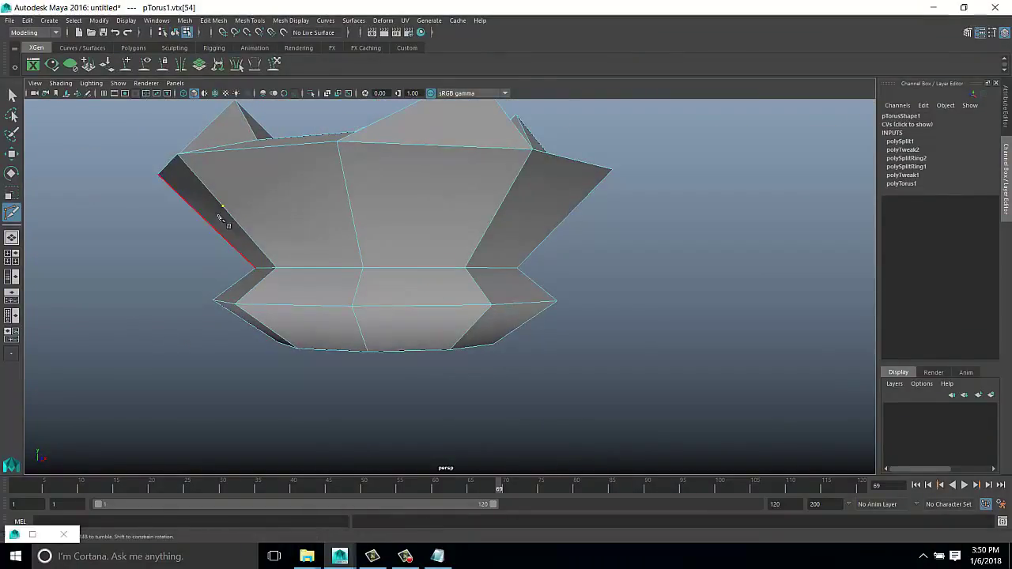
left_click(302, 228)
left_click(357, 206)
key("Return")
key("q")
Cut a further edge across the upper faces of the torus and inspect the result
right_click_drag(463, 182, 427, 180, "shift")
mouse_move(427, 179)
left_mouse_down("alt")
mouse_move(515, 222)
mouse_move(672, 181)
left_mouse_up("alt")
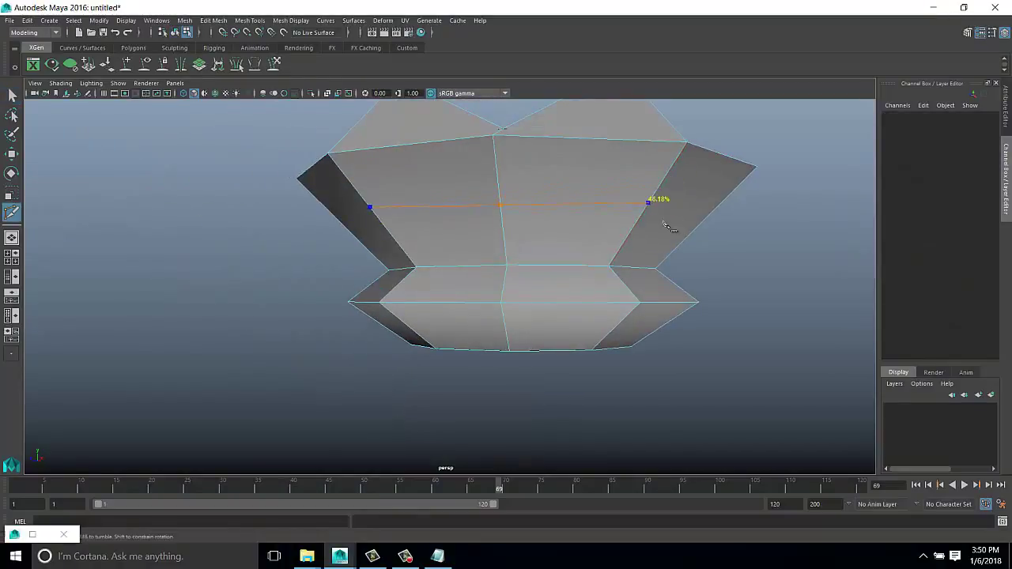
mouse_move(667, 225)
left_mouse_down("alt")
mouse_move(712, 242)
mouse_move(545, 188)
left_mouse_up("alt")
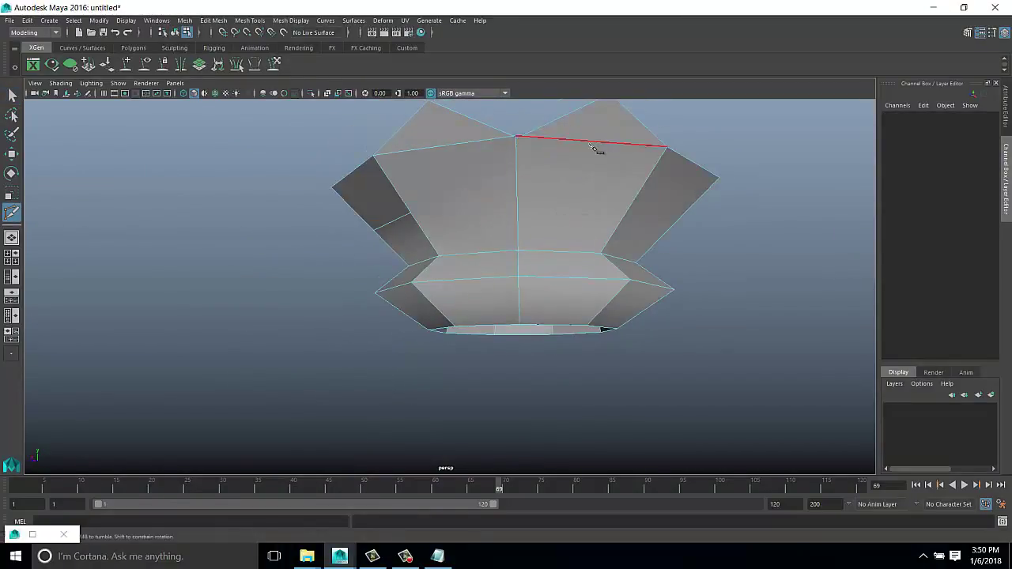
left_click_drag(720, 230, 512, 215, "alt")
left_click(503, 198)
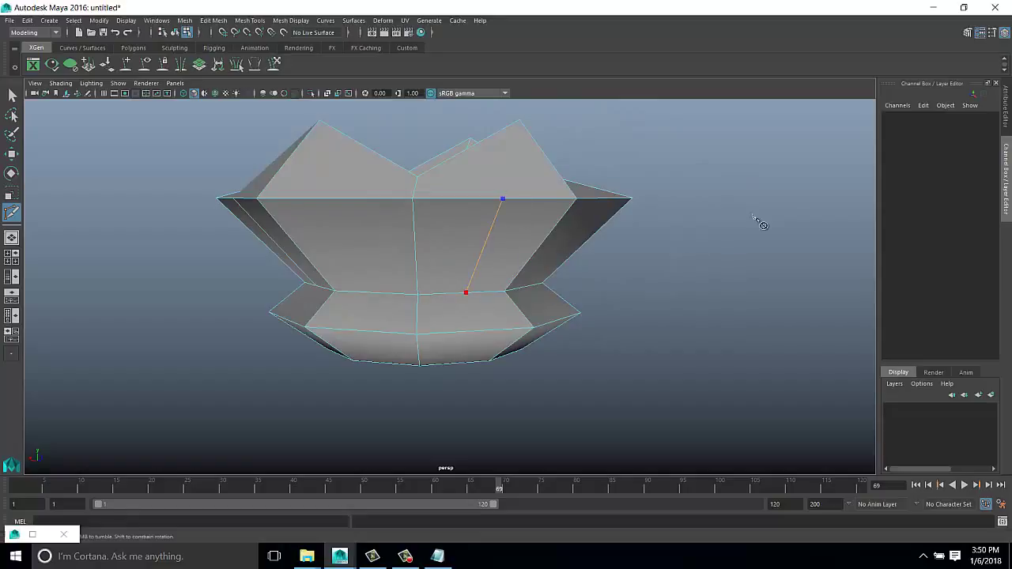
key("q")
mouse_move(466, 292)
left_mouse_down("alt")
mouse_move(583, 251)
mouse_move(419, 244)
mouse_move(557, 269)
left_mouse_up("alt")
scroll(557, 269, "up", 3)
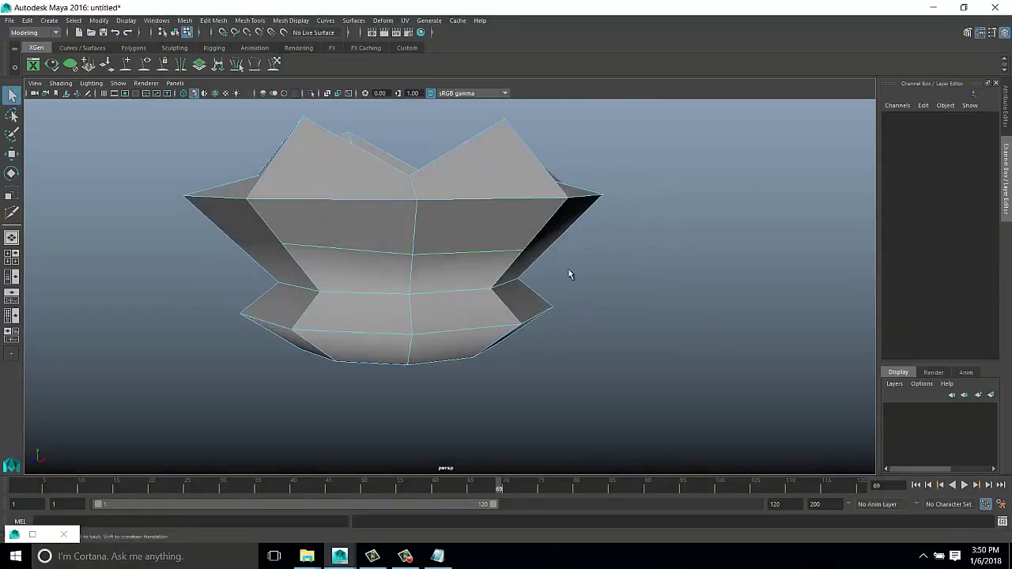
mouse_move(583, 142)
left_mouse_down()
mouse_move(439, 210)
mouse_move(481, 262)
left_mouse_up()
left_click(437, 556)
Append '----loop' to the edge loop note and start the line 'multi cut tool ---add vertex'
key("Return")
key("Return")
key("Return")
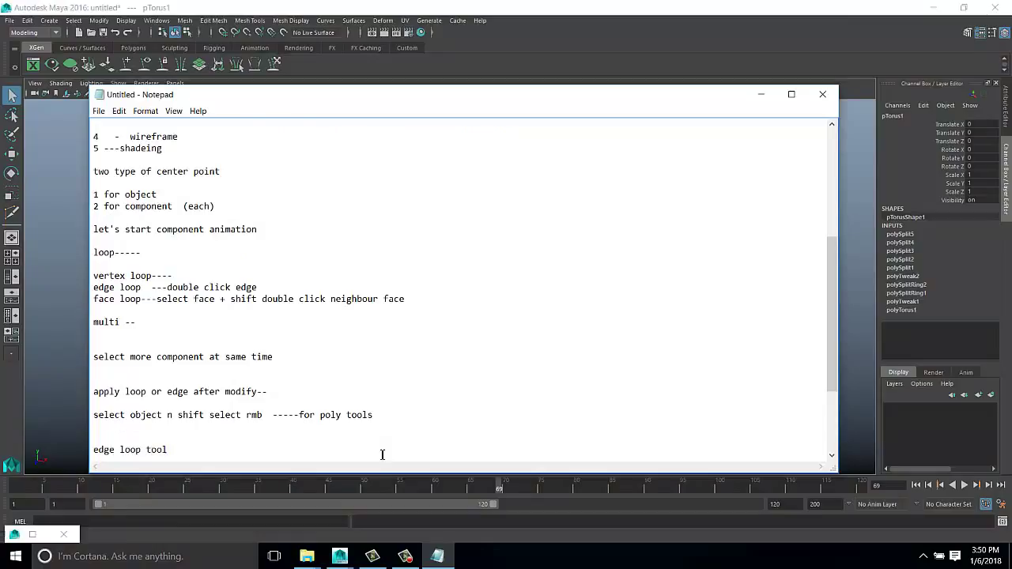
type(" ----loo")
type("p")
key("Return")
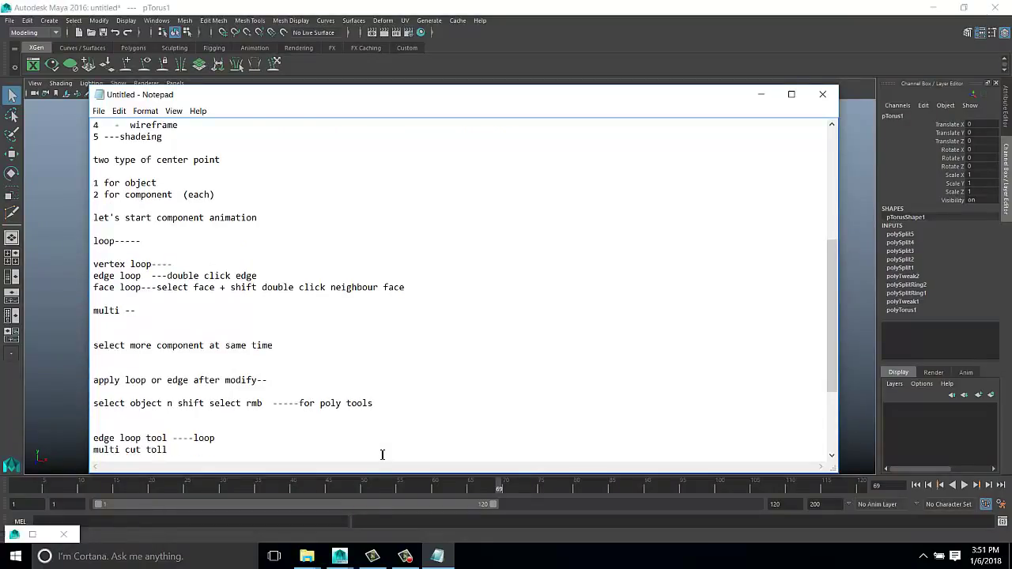
key("BackSpace")
type("---add vertex")
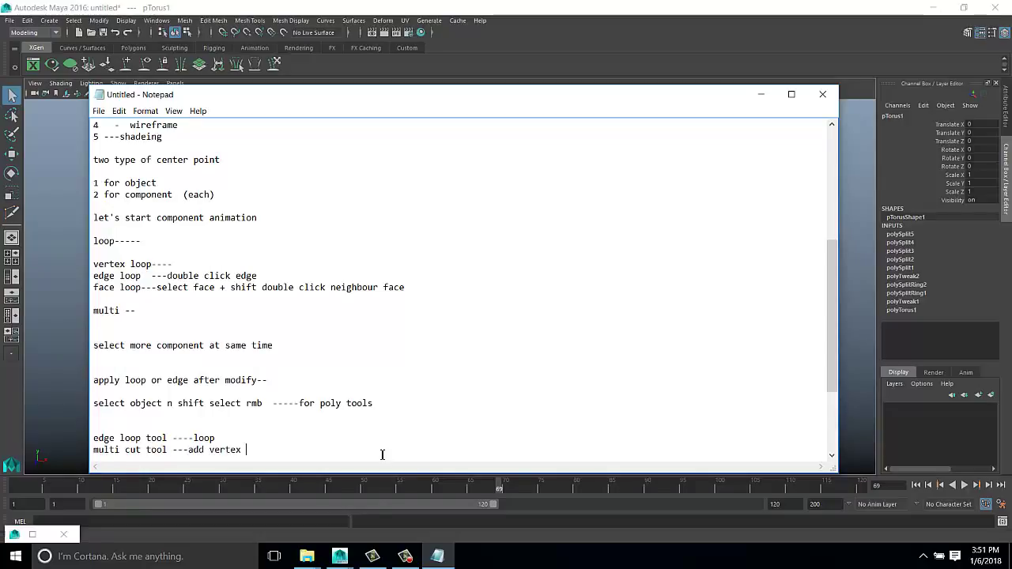
type("  ,  ")
type("loop")
Pick Insert Edge Loop Tool from the torus's Shift+right-click polygon menu
left_click(760, 94)
right_click(573, 212)
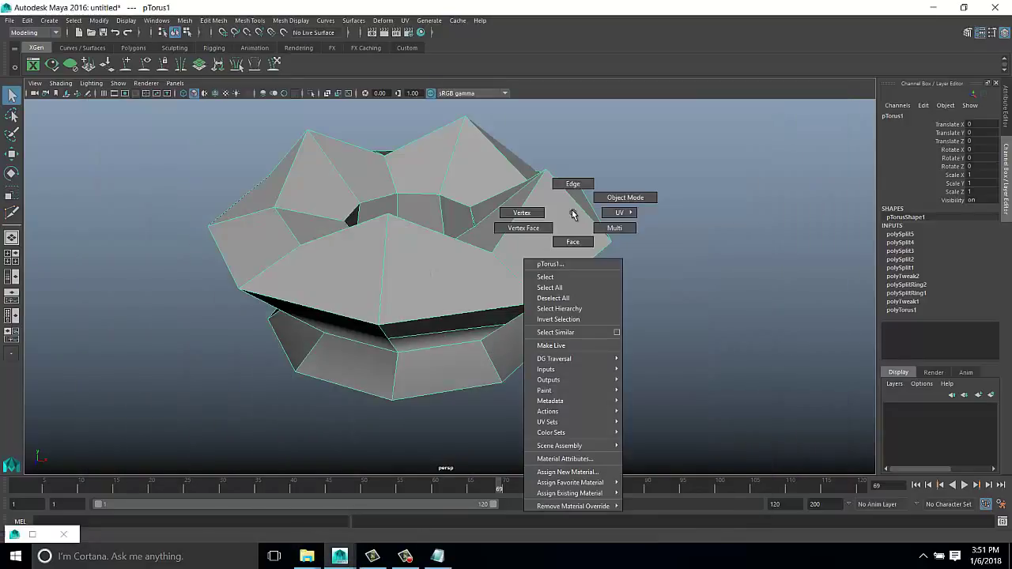
left_click(604, 125)
left_click(546, 235)
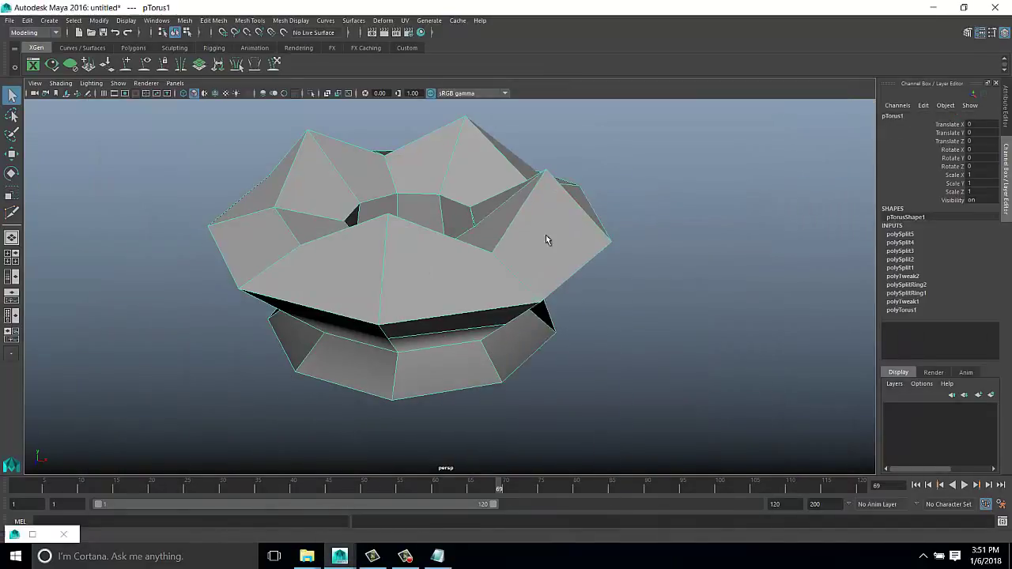
right_click_drag(550, 236, 490, 245, "shift")
Add an edge loop to the torus in the front view and orbit the perspective view to inspect it
key("space")
key("space")
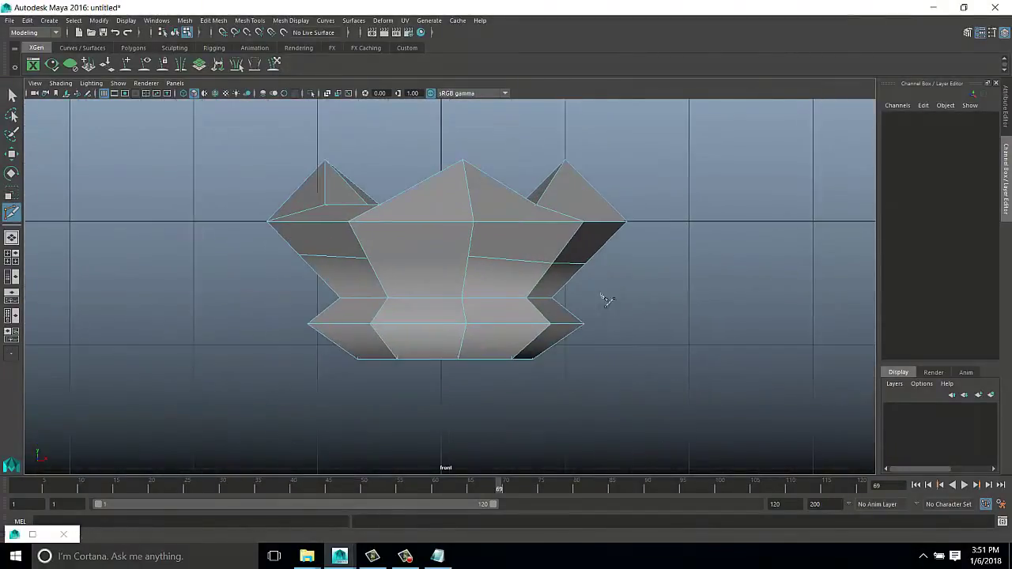
key("q")
key("space")
key("space")
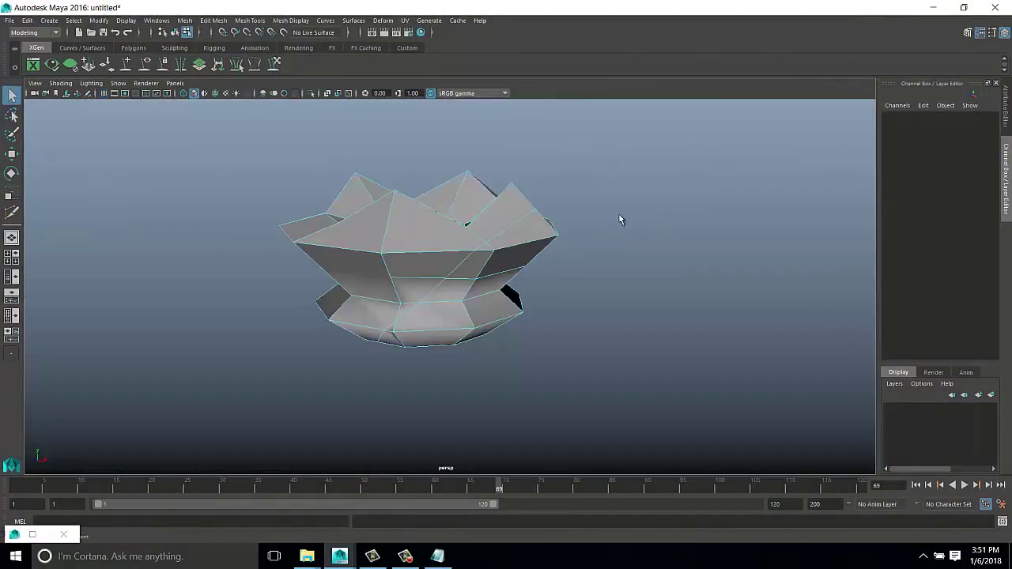
mouse_move(619, 215)
left_mouse_down("alt")
mouse_move(422, 198)
mouse_move(475, 412)
mouse_move(389, 304)
mouse_move(420, 257)
left_mouse_up("alt")
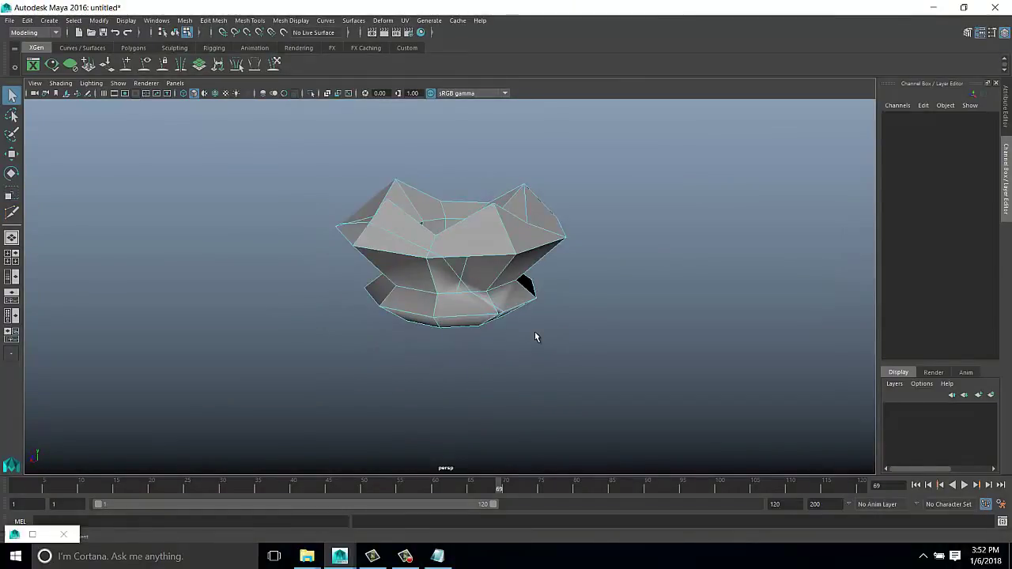
left_click(437, 556)
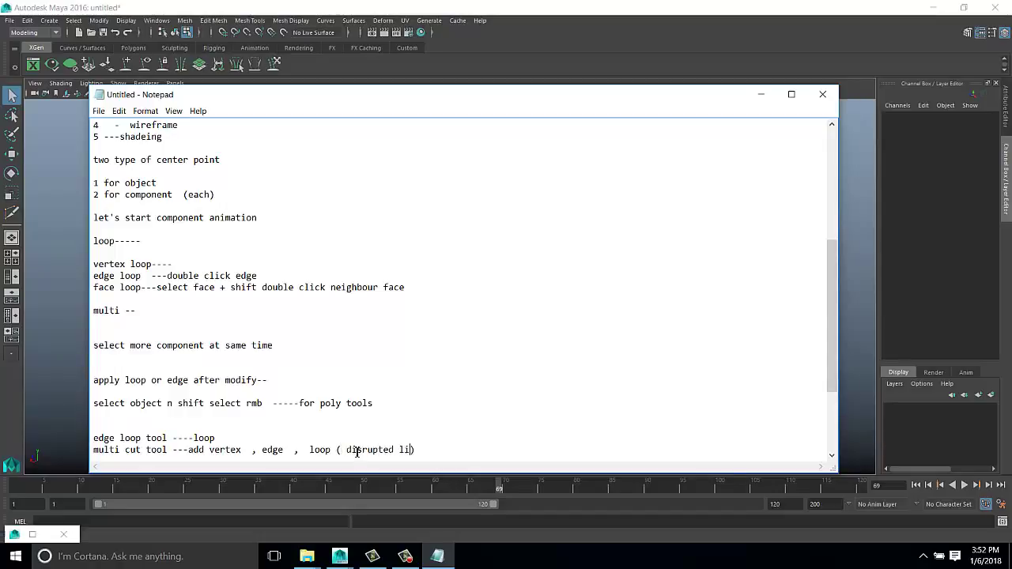
Frame the new cube in the front and perspective views and delete a trial face
left_click(760, 94)
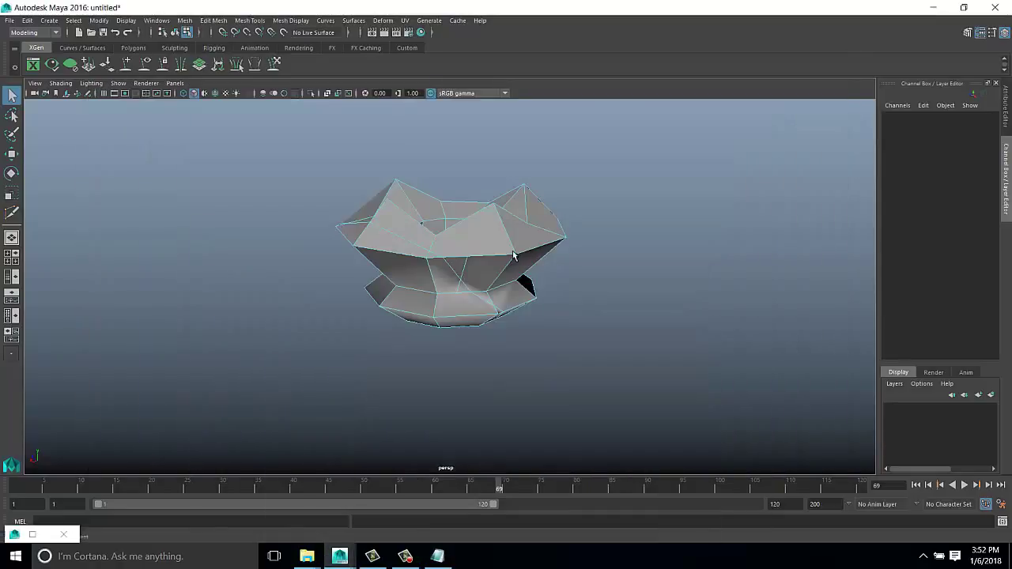
key("ctrl+z")
key("ctrl+z")
key("ctrl+z")
key("f")
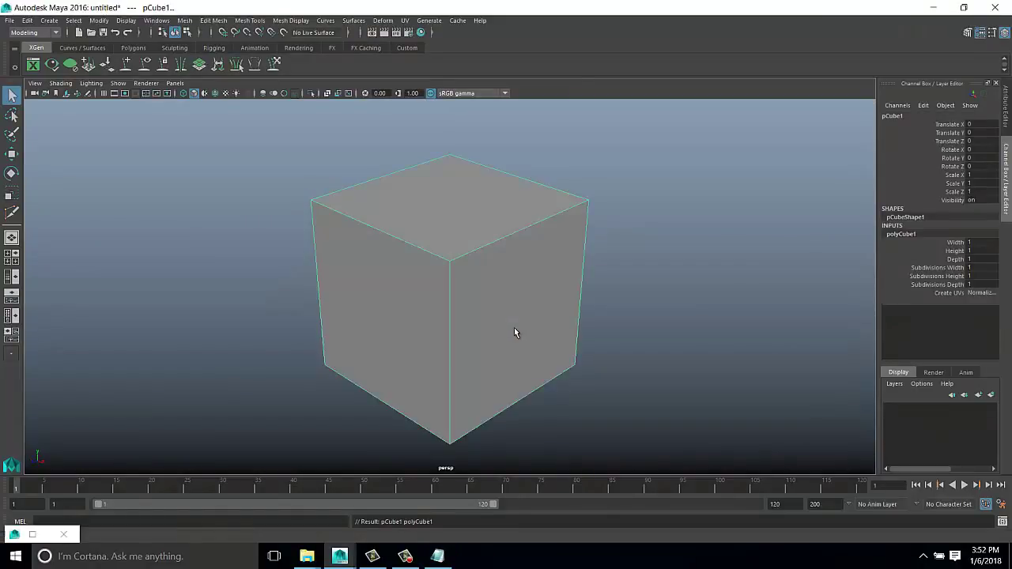
key("space")
key("f")
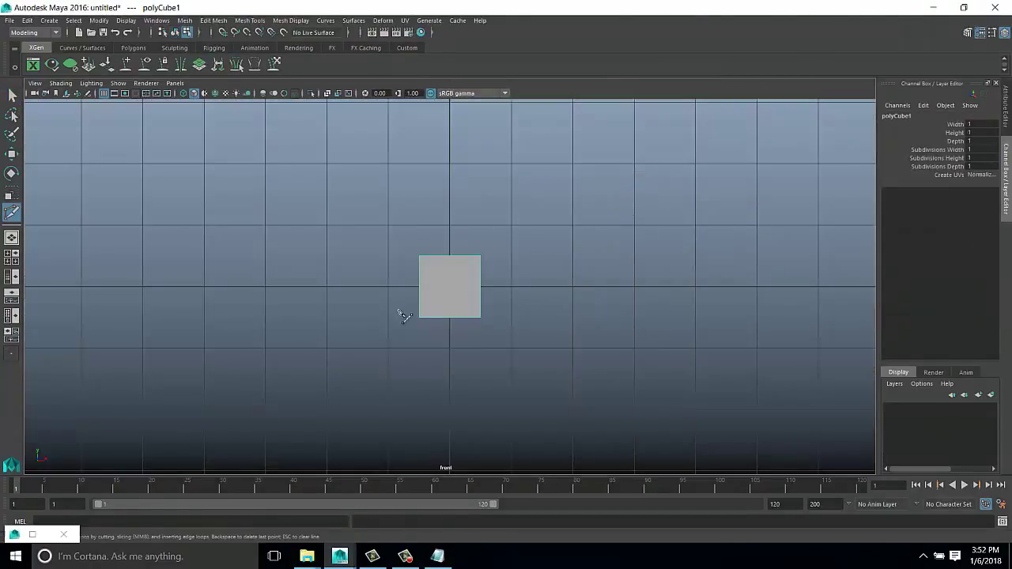
key("space")
key("space")
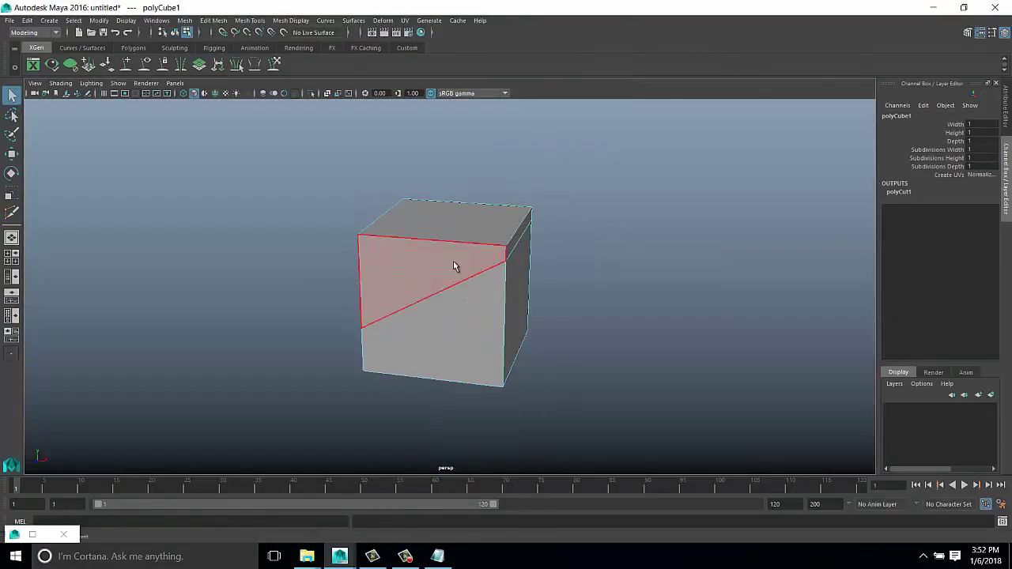
left_click(459, 264)
left_click_drag(508, 238, 318, 180, "alt")
key("Delete")
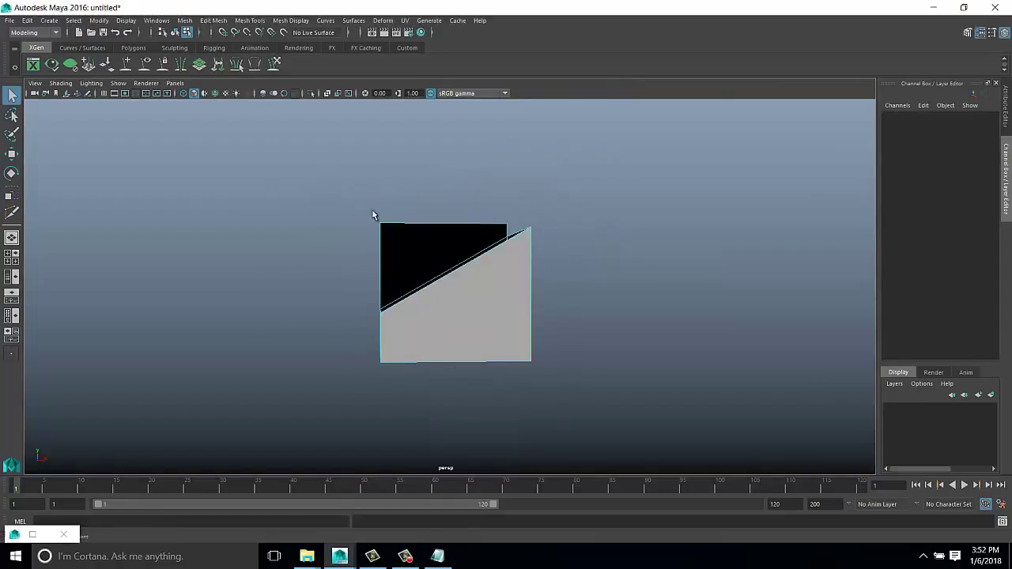
mouse_move(373, 214)
left_mouse_down("alt")
mouse_move(339, 287)
mouse_move(457, 255)
mouse_move(447, 244)
mouse_move(417, 299)
left_mouse_up("alt")
Revert to a plain cube and insert a horizontal edge loop around it
right_click_drag(649, 255, 589, 260, "shift")
left_click_drag(449, 333, 403, 308, "alt")
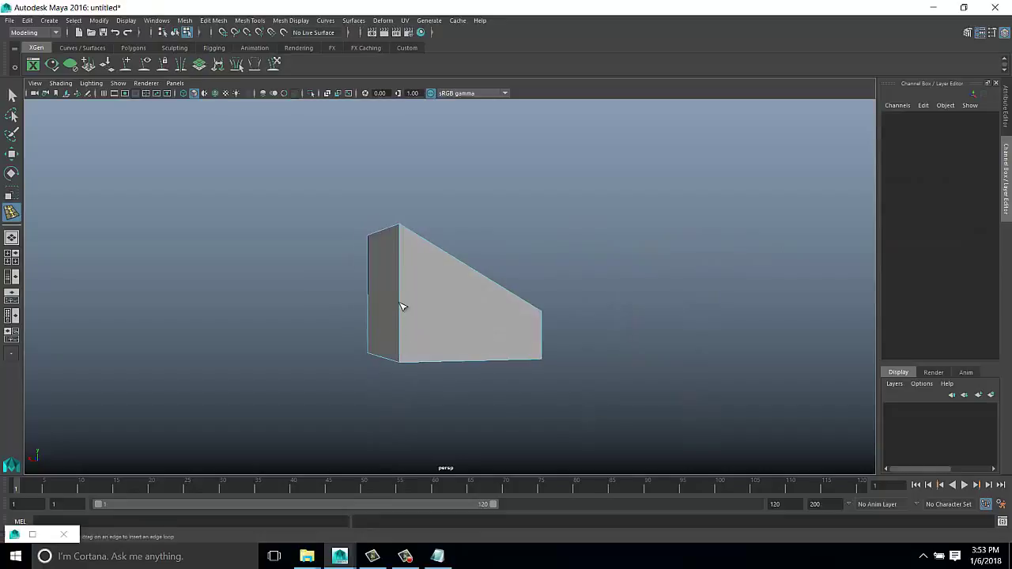
key("ctrl+z")
key("ctrl+z")
key("ctrl+z")
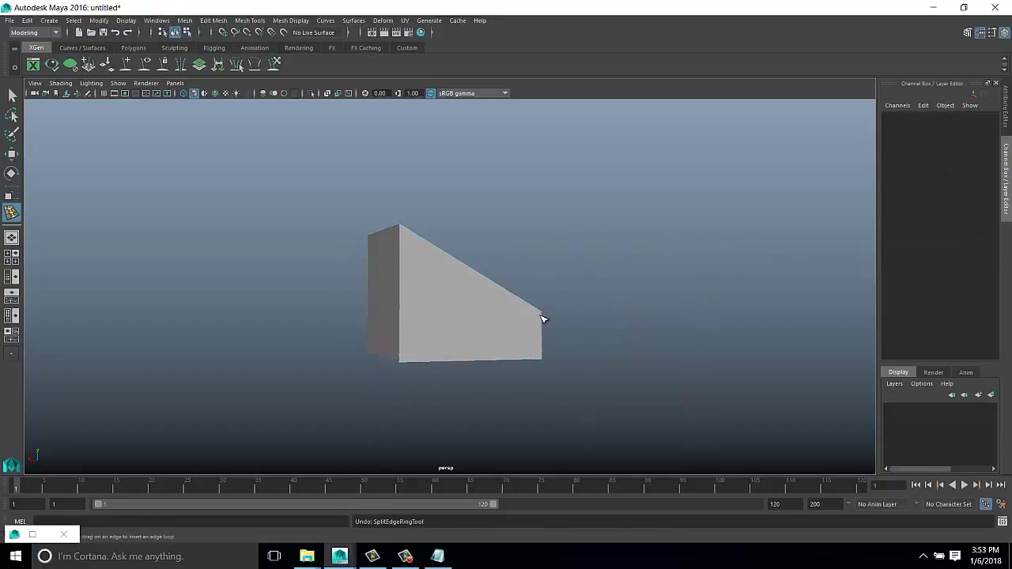
key("ctrl+z")
key("ctrl+z")
key("ctrl+z")
key("shift+z")
right_click_drag(548, 319, 601, 340, "shift")
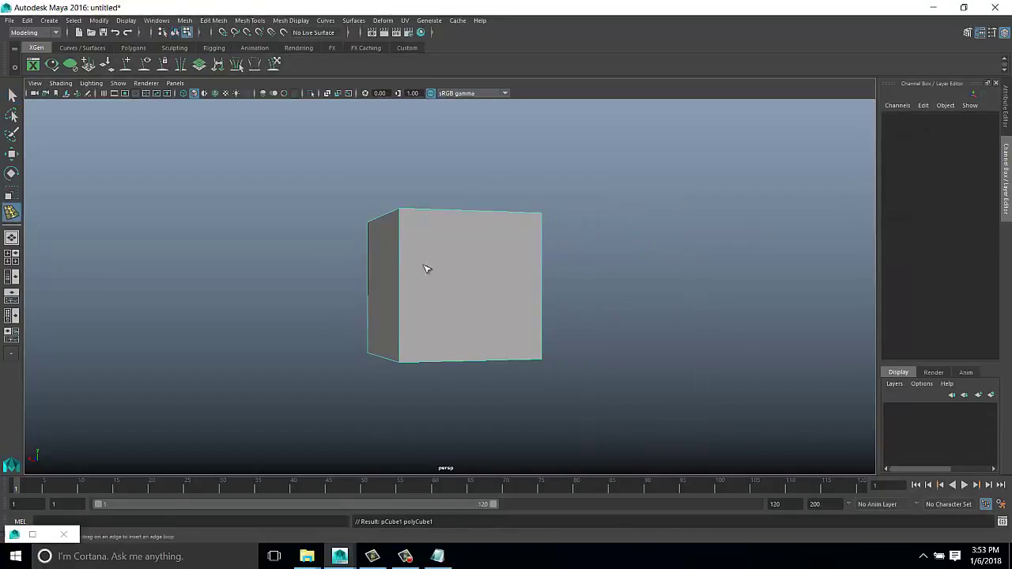
left_click(420, 293)
Delete the cube's upper front face and back face, then orbit and zoom to inspect the opening
right_click_drag(497, 269, 498, 284)
left_click(474, 253)
key("Delete")
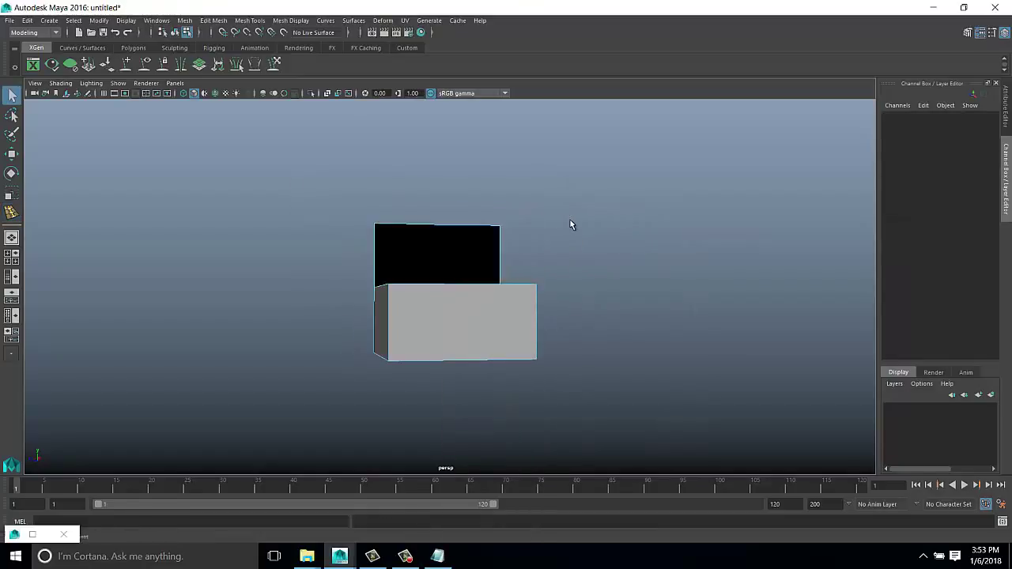
left_click_drag(287, 176, 622, 237)
key("Delete")
left_click_drag(524, 278, 458, 324, "alt")
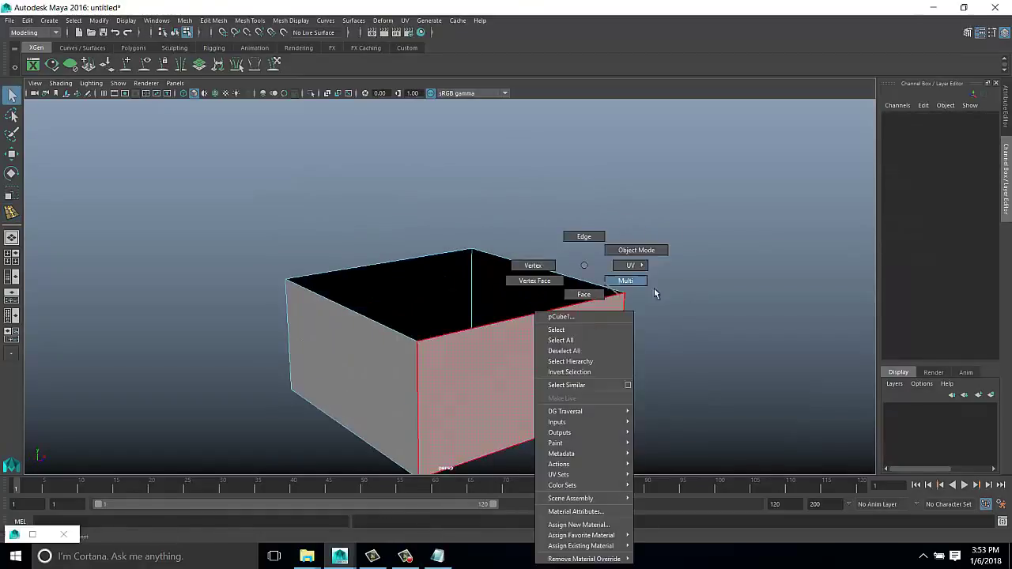
right_click_drag(582, 266, 654, 288)
left_click_drag(660, 321, 549, 335, "alt")
right_click_drag(549, 335, 759, 374, "alt")
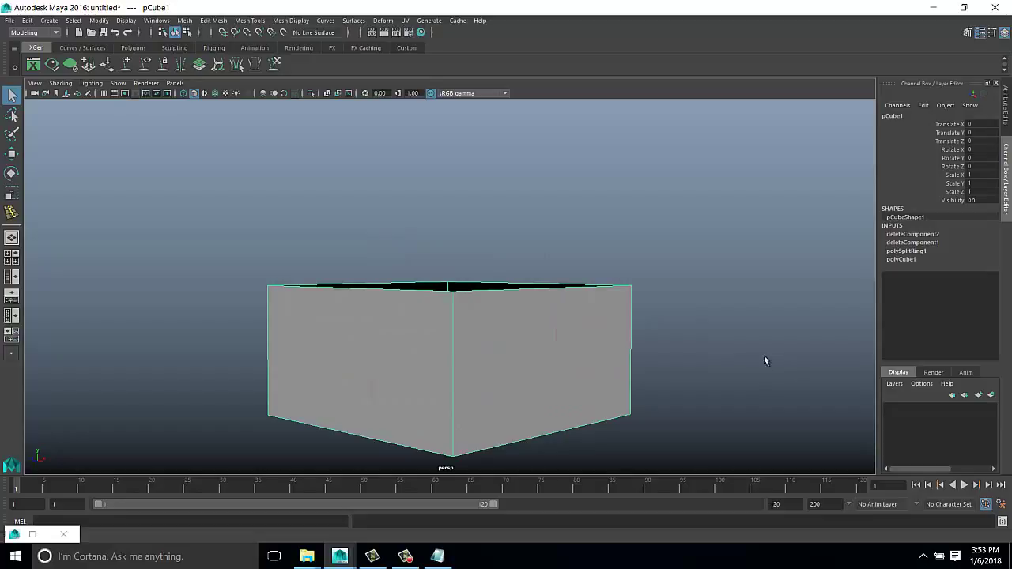
right_click(545, 294)
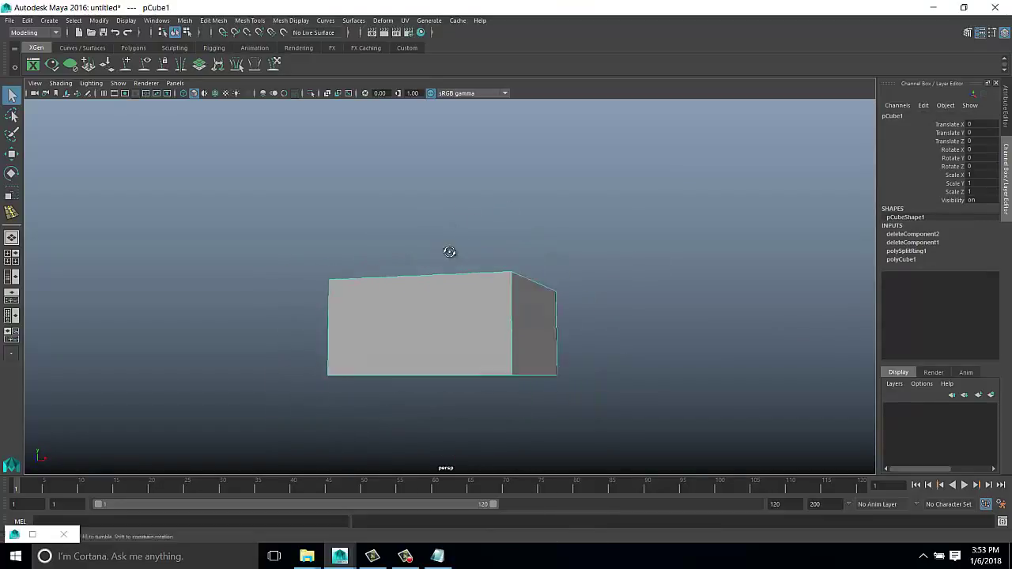